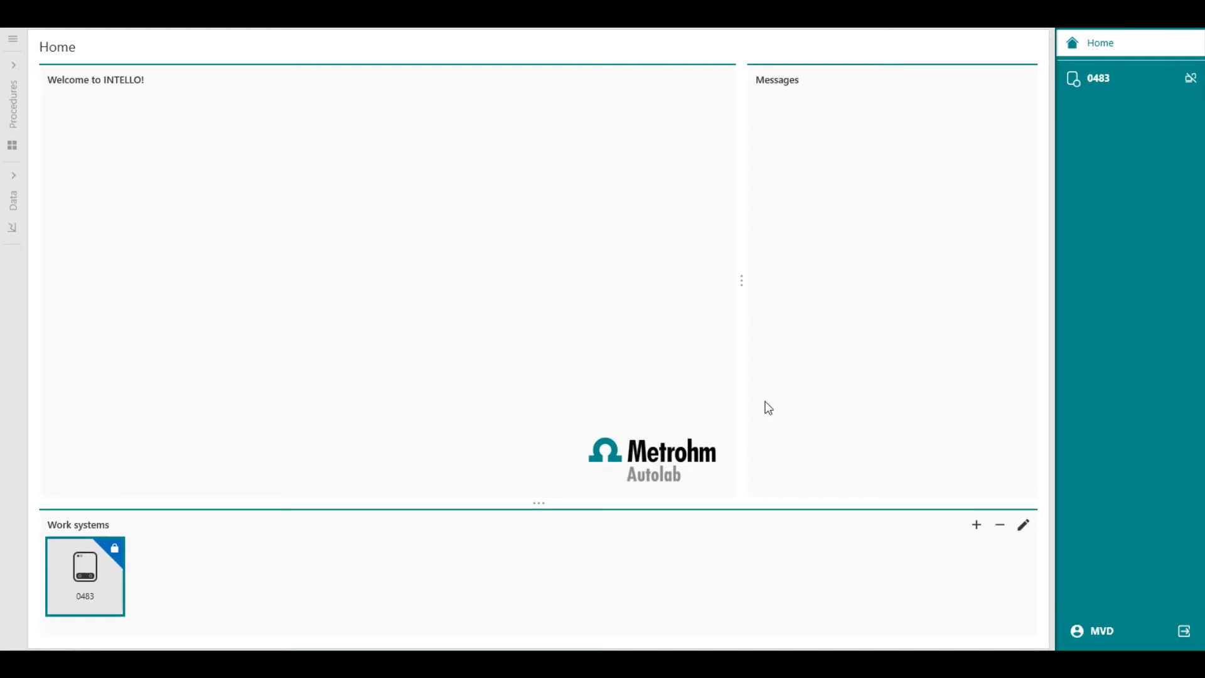
Step: Open the Pulses test procedure from the procedure library
{"action": "left_click", "coordinate": [17, 110]}
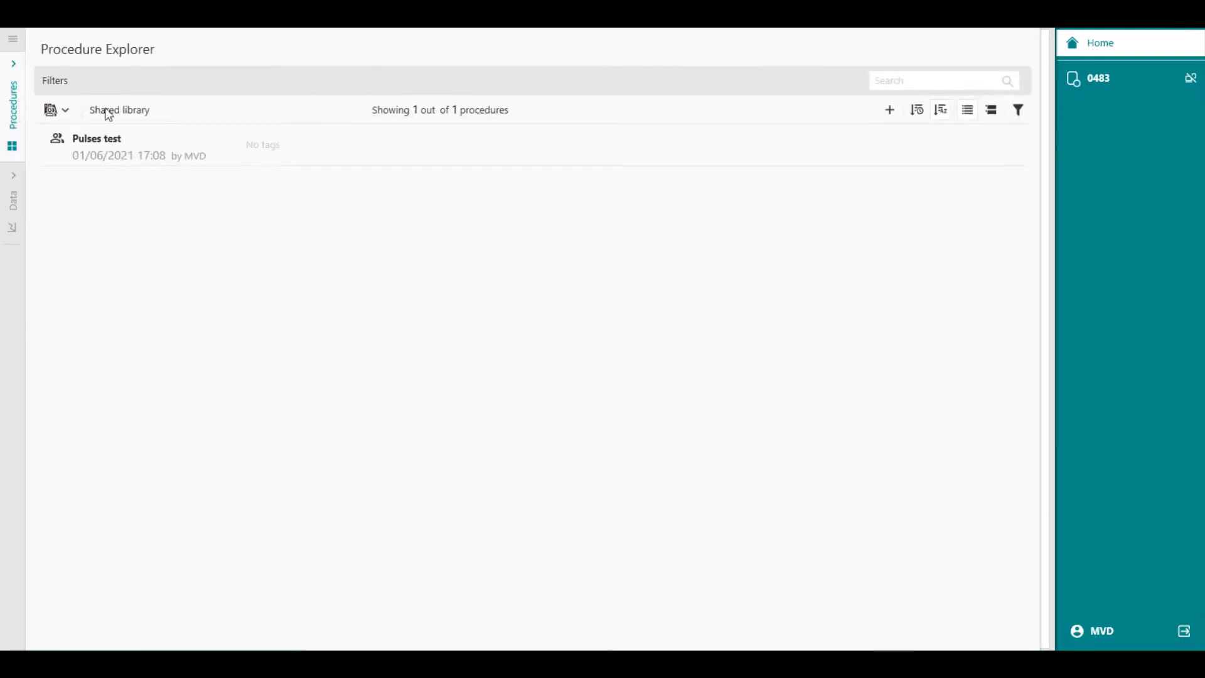
{"action": "left_click", "coordinate": [65, 111]}
{"action": "left_click", "coordinate": [310, 214]}
{"action": "left_click", "coordinate": [94, 149]}
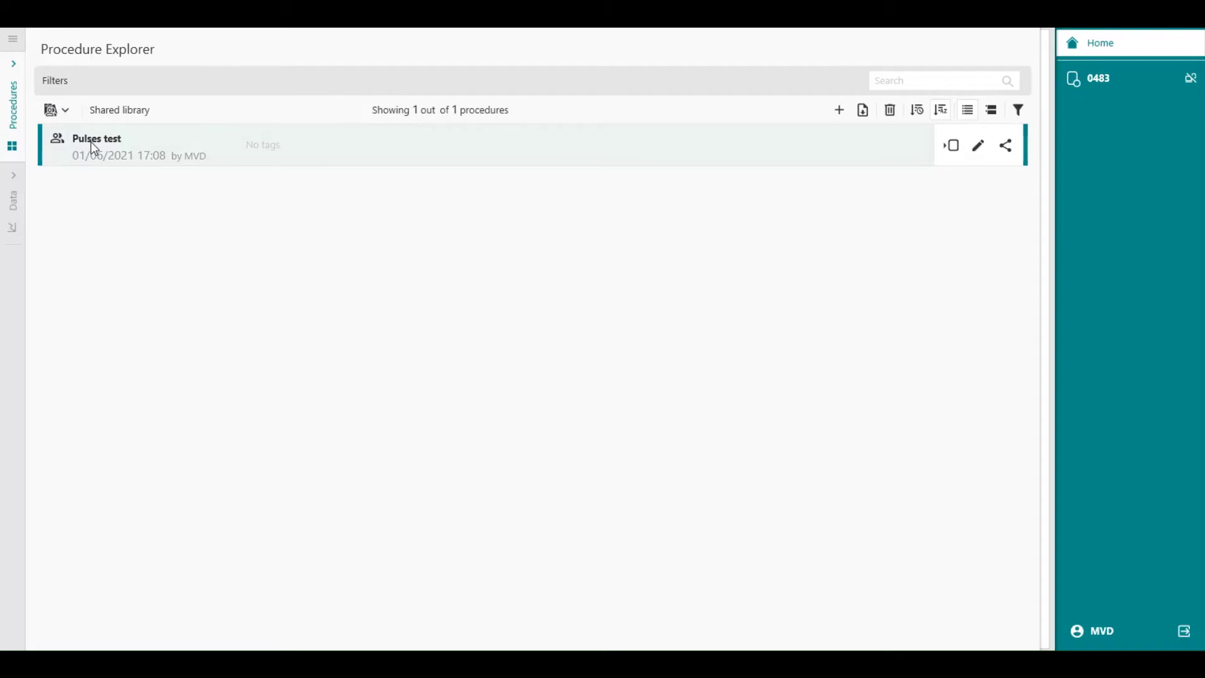
{"action": "double_click", "coordinate": [94, 148]}
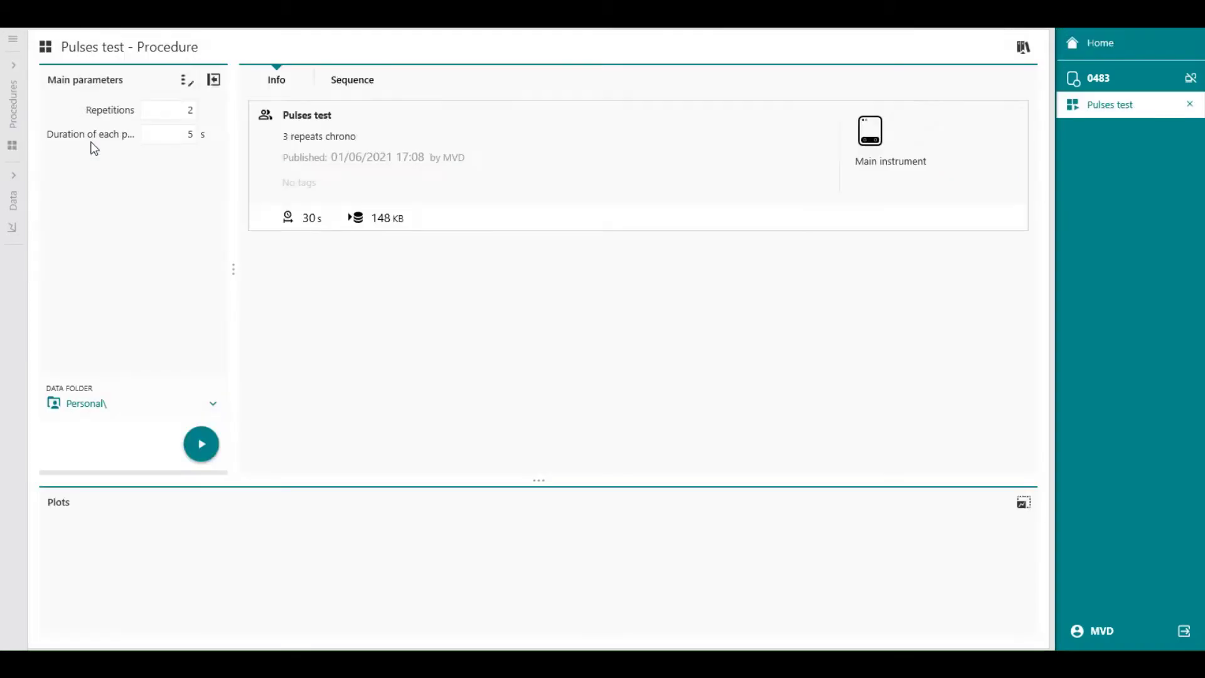
Step: View the sequence, including the repeat block's -0.1 V, 0.4 V and 0 V steps
{"action": "left_click", "coordinate": [352, 81]}
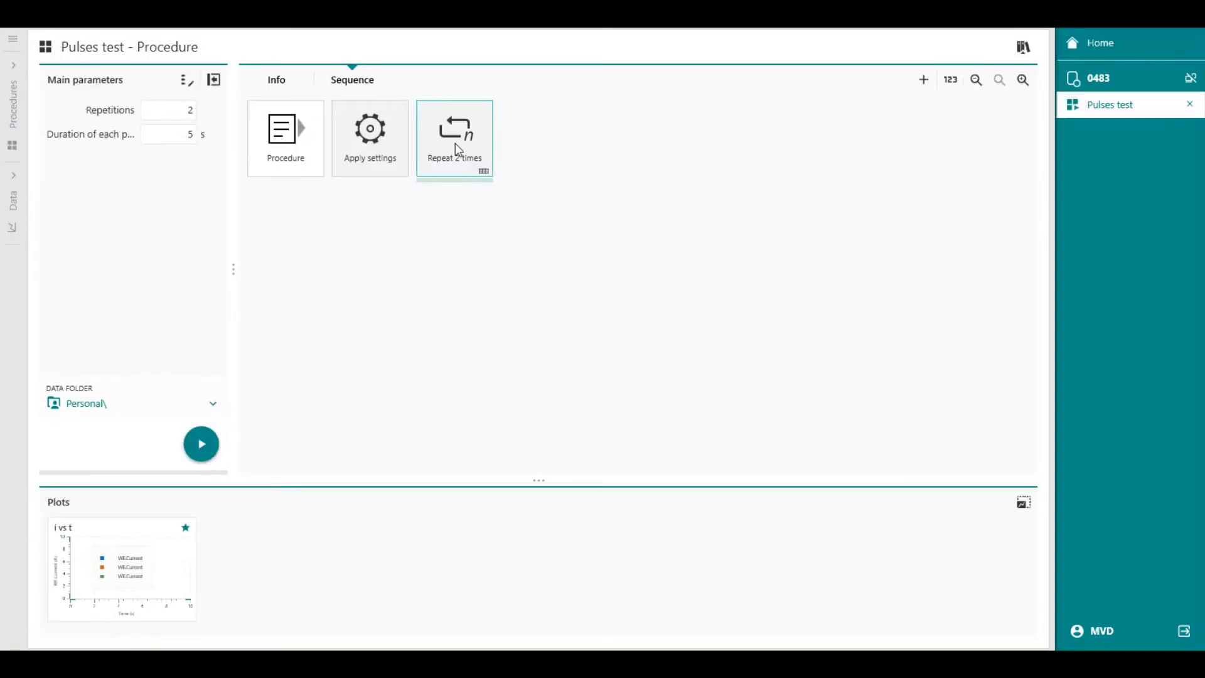
{"action": "left_click", "coordinate": [455, 145]}
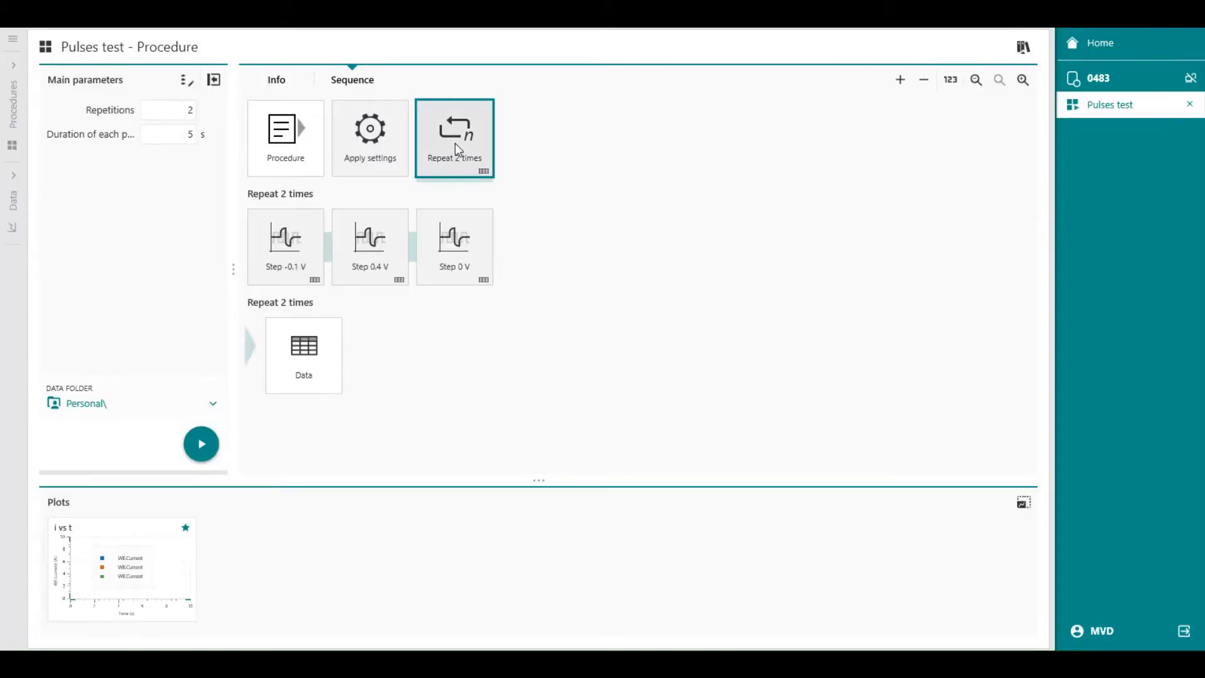
{"action": "left_click", "coordinate": [288, 251]}
{"action": "left_click", "coordinate": [348, 257]}
{"action": "left_click", "coordinate": [450, 258]}
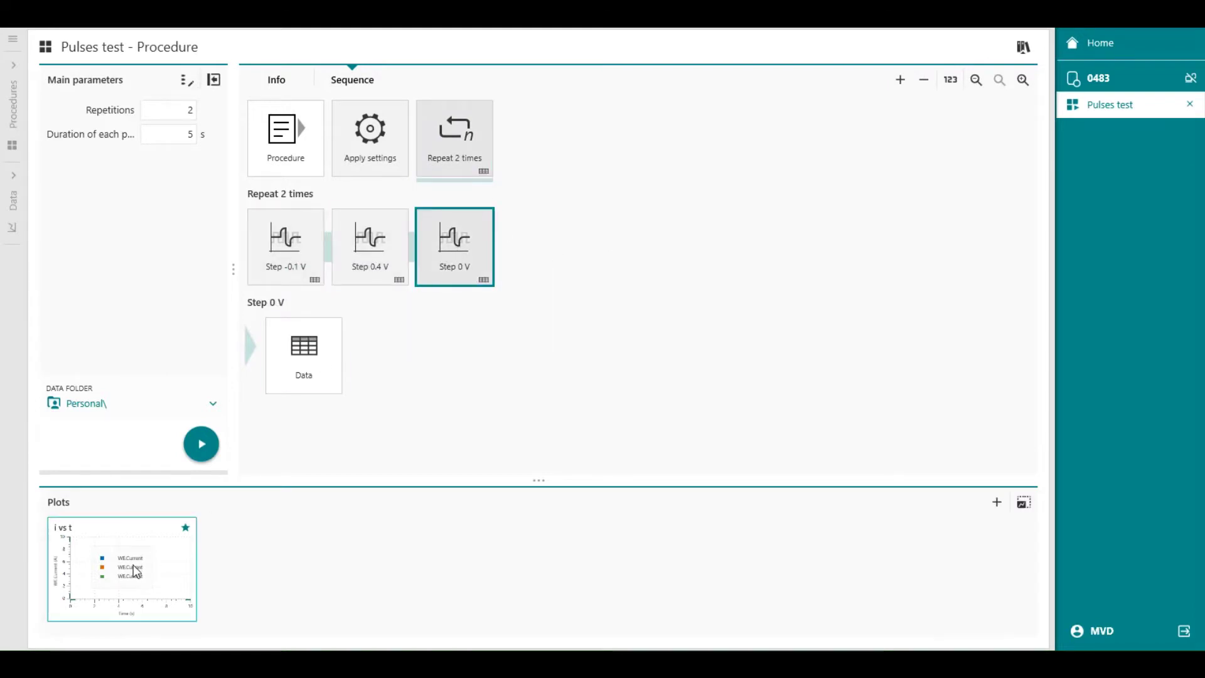
{"action": "mouse_move", "coordinate": [400, 274]}
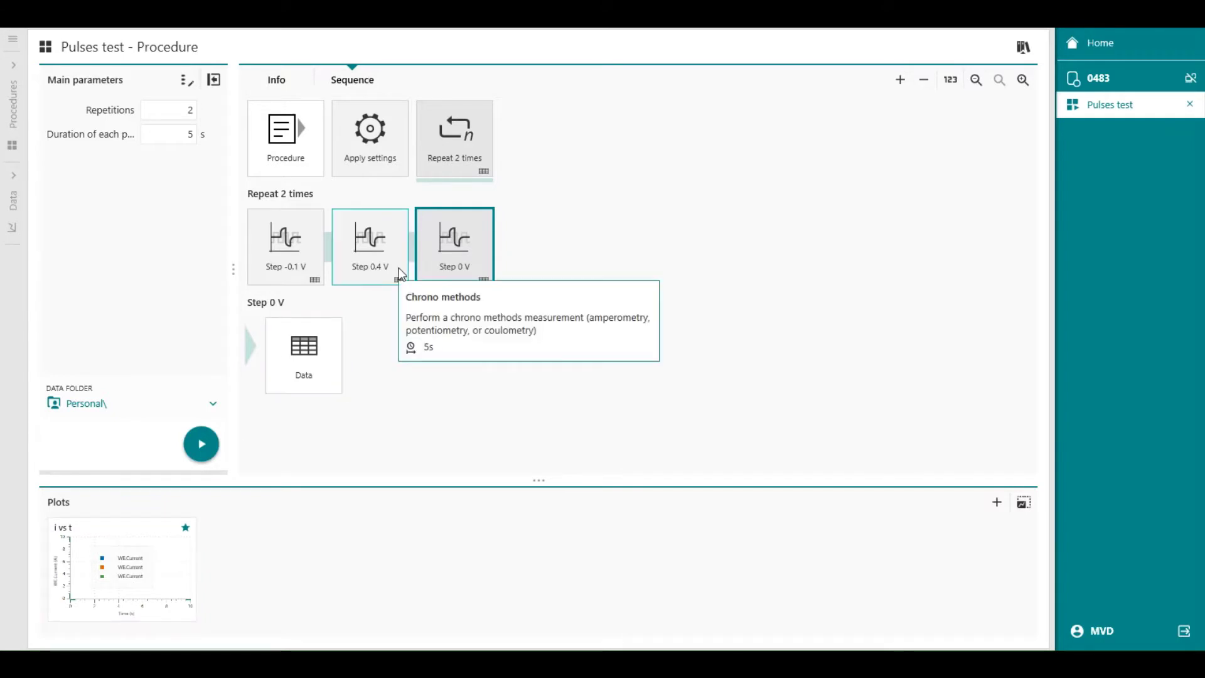
Step: Number the sequence steps (1, 2, 3, 3.1–3.3) and select the Repeat 2 times block
{"action": "left_click", "coordinate": [954, 85]}
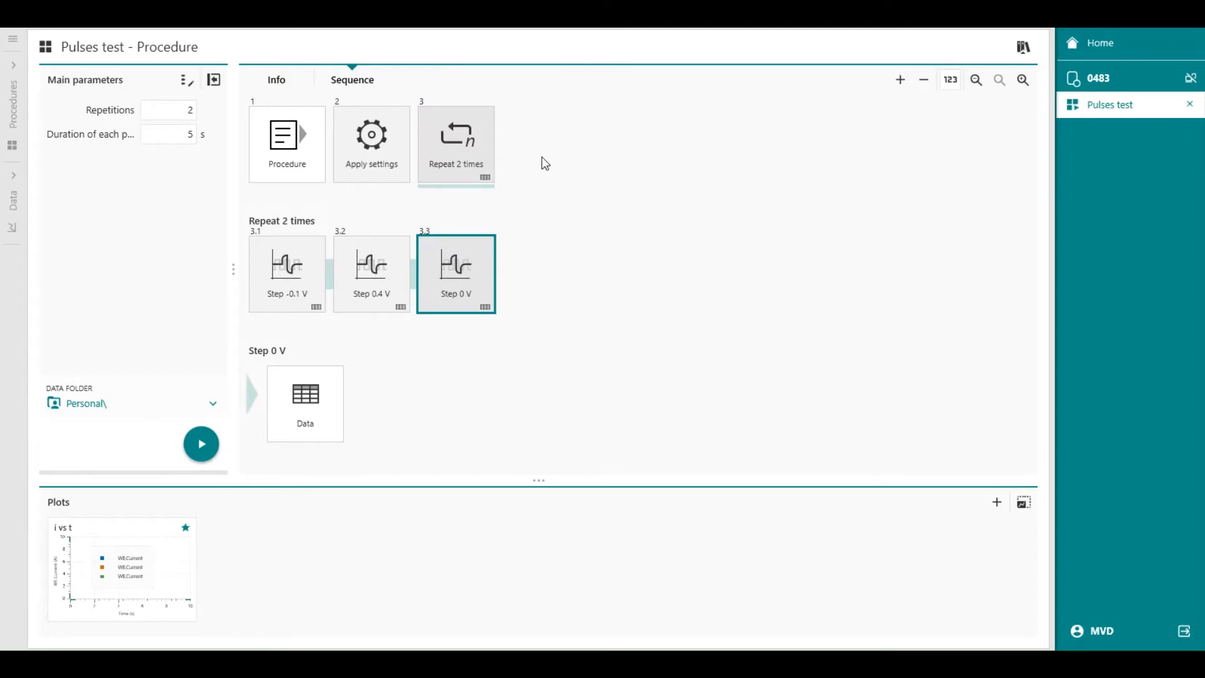
{"action": "left_click", "coordinate": [431, 153]}
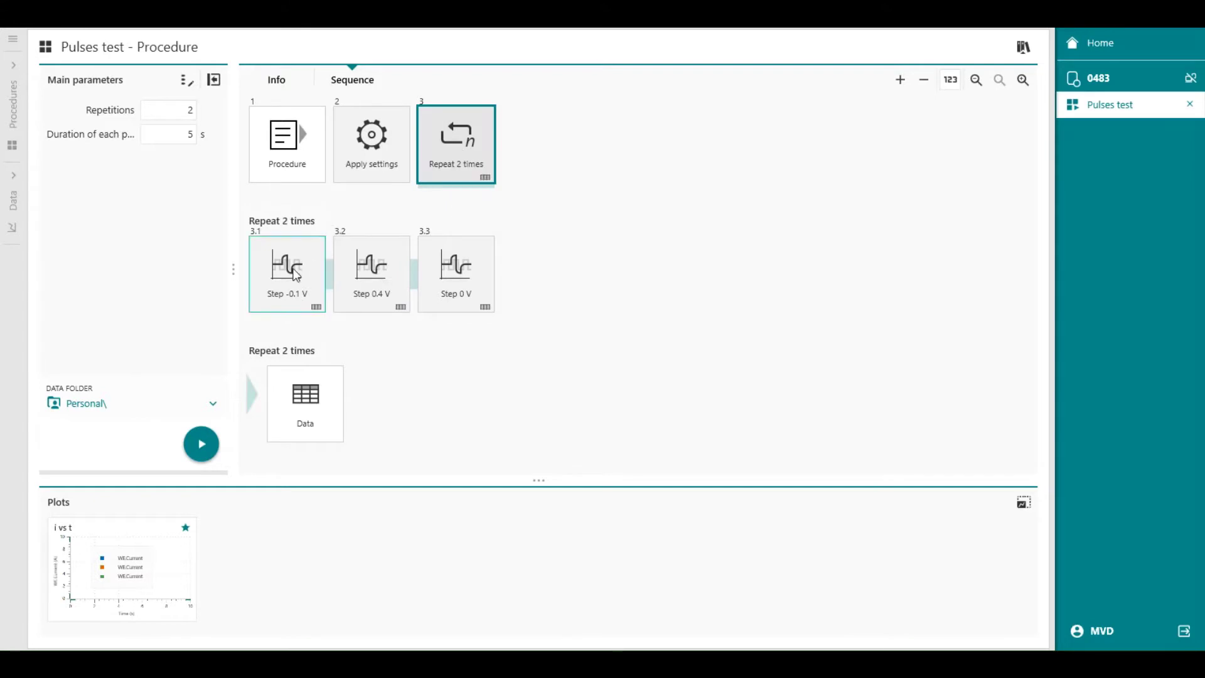
{"action": "mouse_move", "coordinate": [443, 259]}
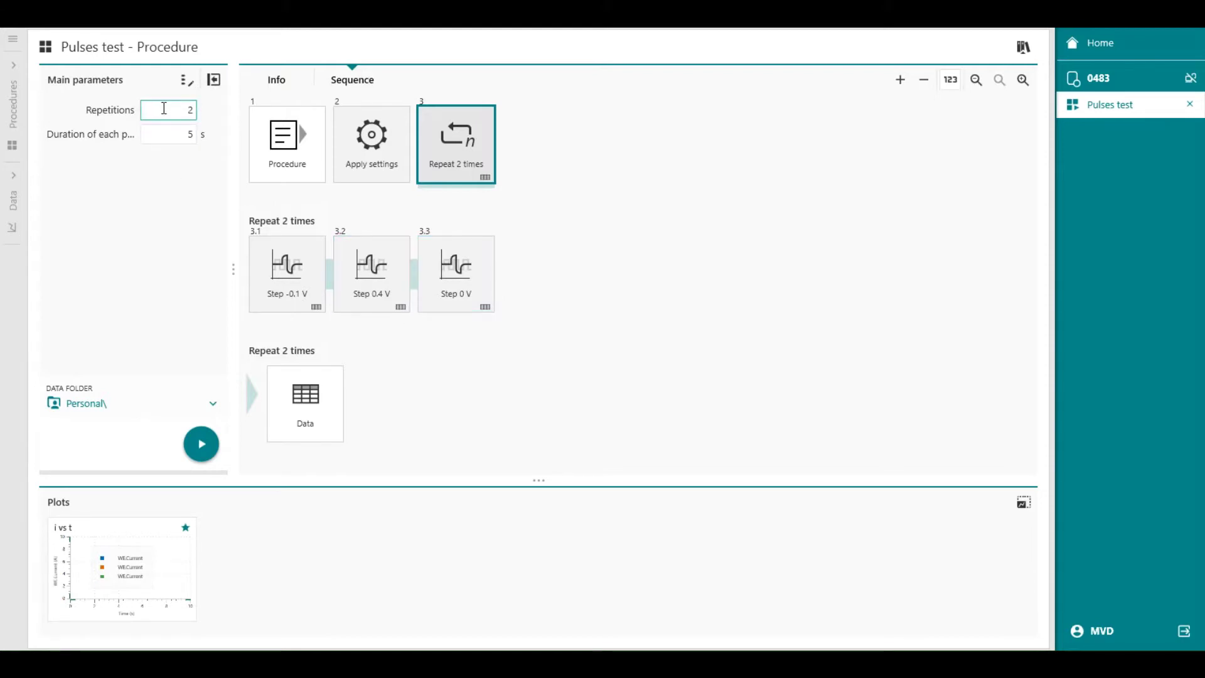
{"action": "mouse_move", "coordinate": [302, 126]}
Step: Drag a CV staircase command in front of the Repeat 2 times block and select it
{"action": "left_click", "coordinate": [902, 80]}
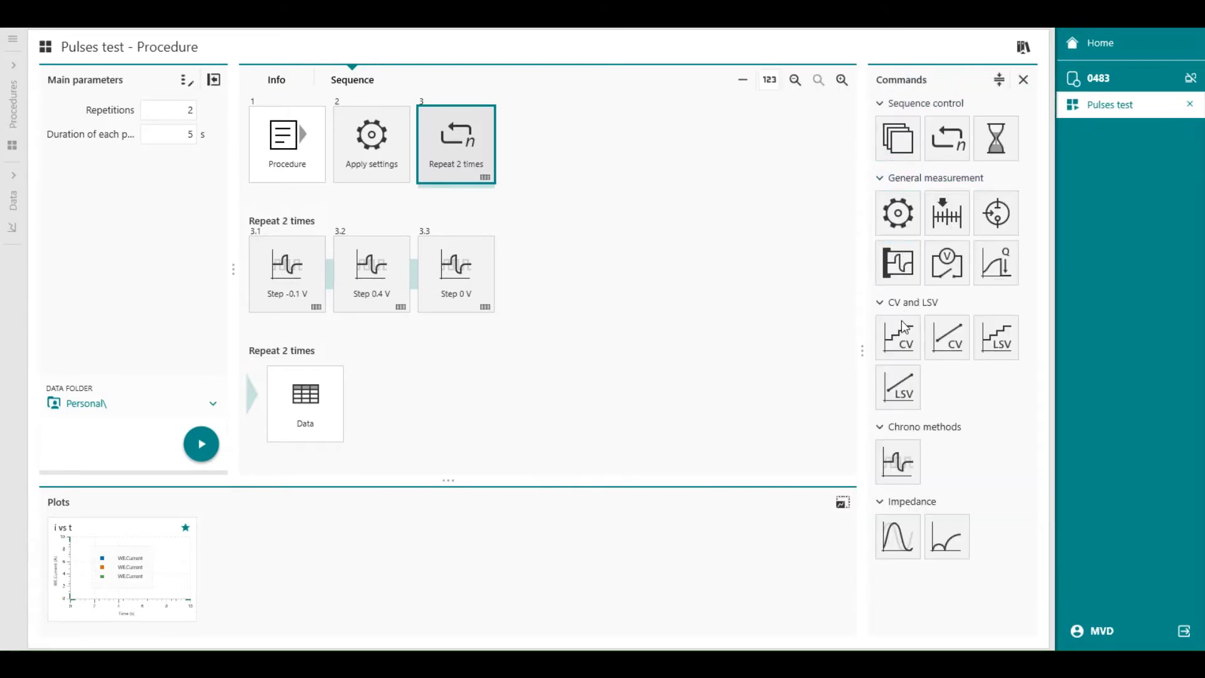
{"action": "left_click_drag", "start_coordinate": [904, 337], "coordinate": [399, 123]}
{"action": "left_click", "coordinate": [462, 137]}
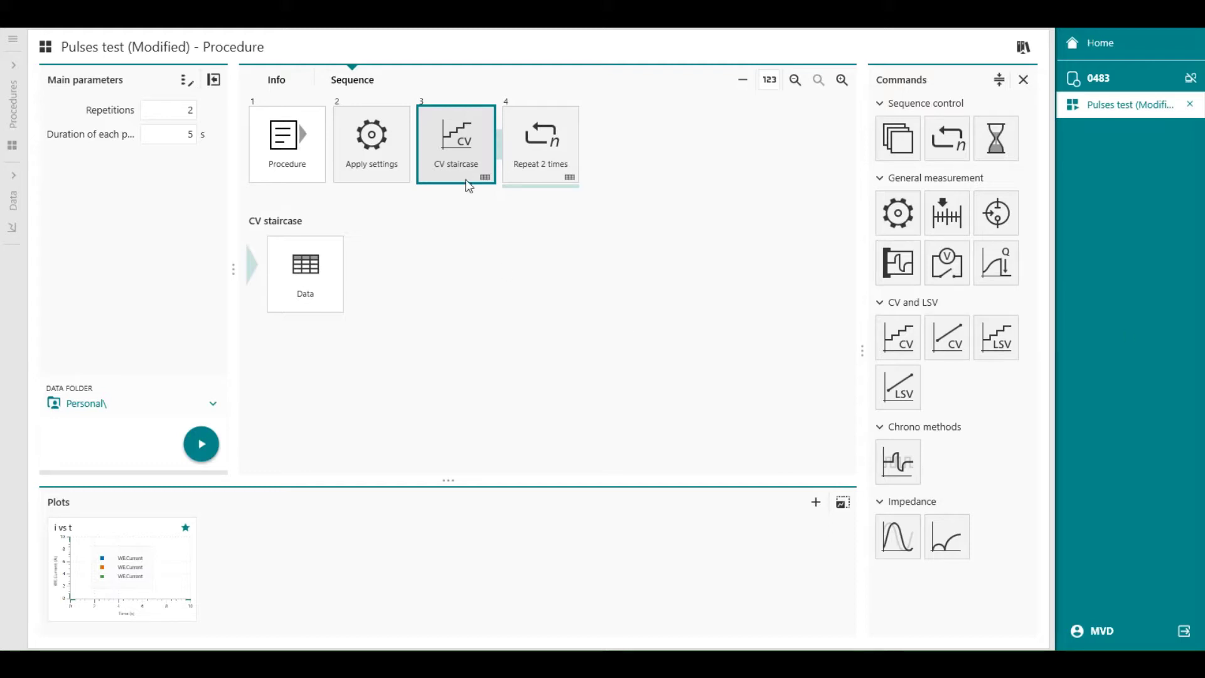
Step: Set the CV staircase start to -0.1 V, first vertex 0.5 V and second vertex -0.4 V
{"action": "double_click", "coordinate": [442, 152]}
{"action": "left_click", "coordinate": [458, 177]}
{"action": "double_click", "coordinate": [483, 179]}
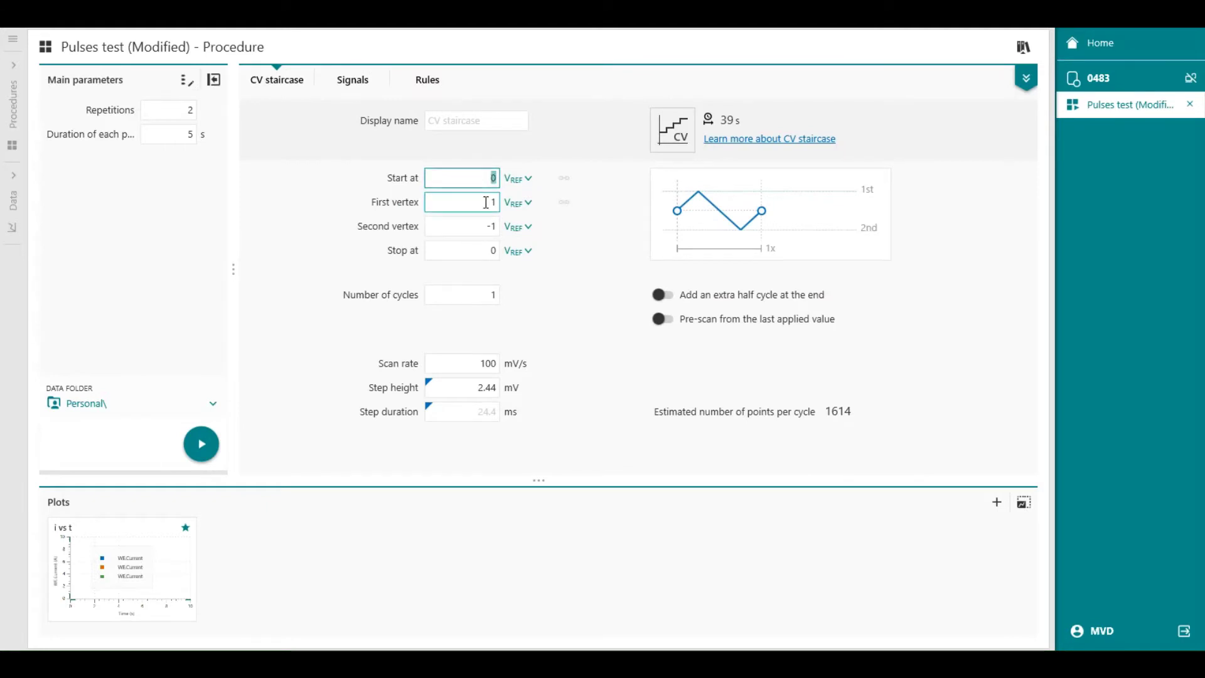
{"action": "type", "text": "-0.1"}
{"action": "key", "text": "Tab"}
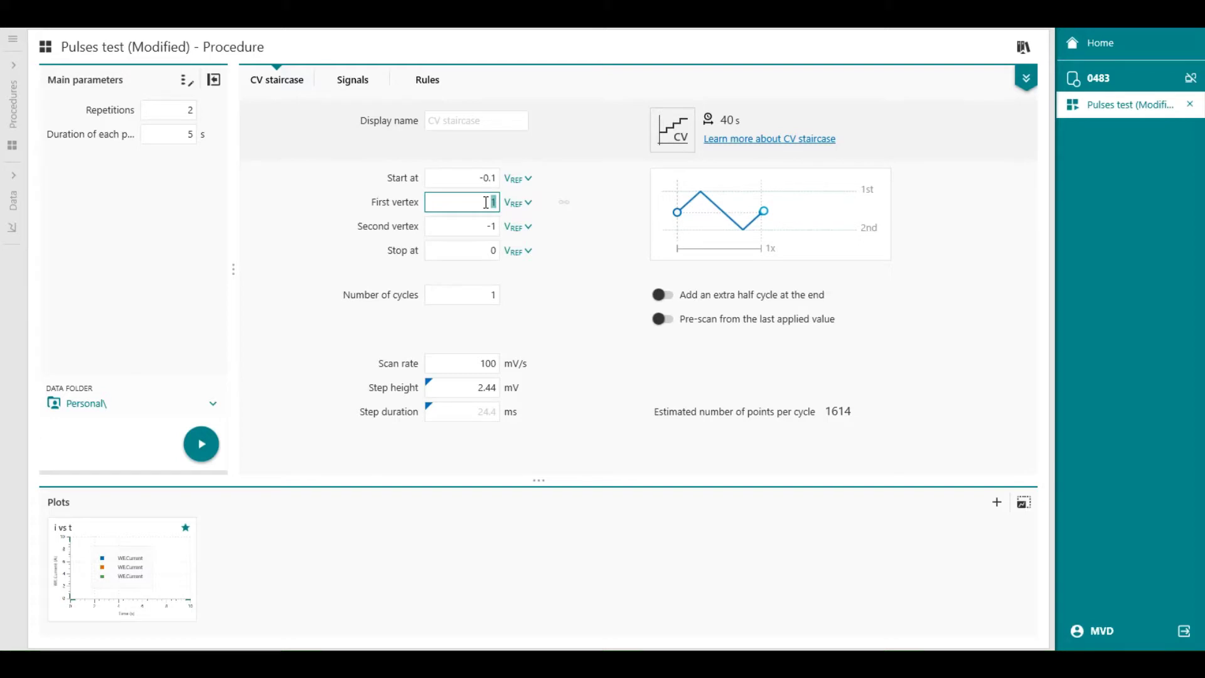
{"action": "type", "text": "0.5"}
{"action": "left_click", "coordinate": [478, 220]}
{"action": "double_click", "coordinate": [490, 226]}
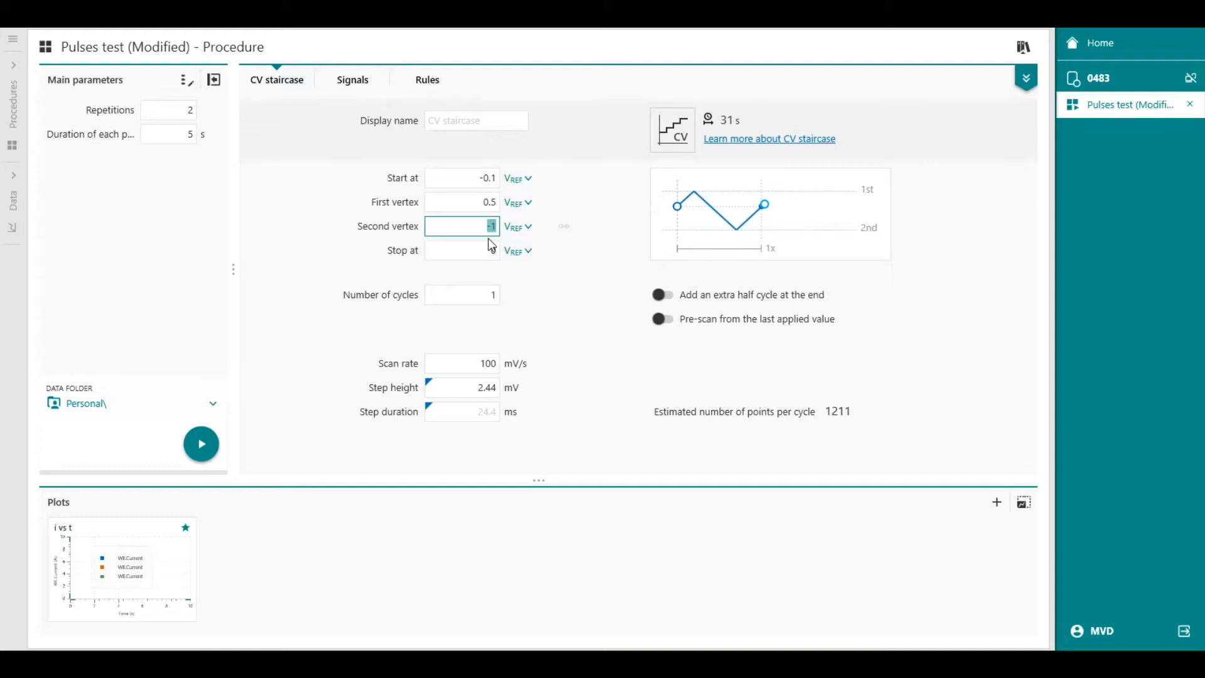
{"action": "type", "text": "0.4"}
{"action": "key", "text": "BackSpace"}
{"action": "key", "text": "BackSpace"}
{"action": "key", "text": "BackSpace"}
{"action": "type", "text": "-0.4"}
{"action": "key", "text": "Tab"}
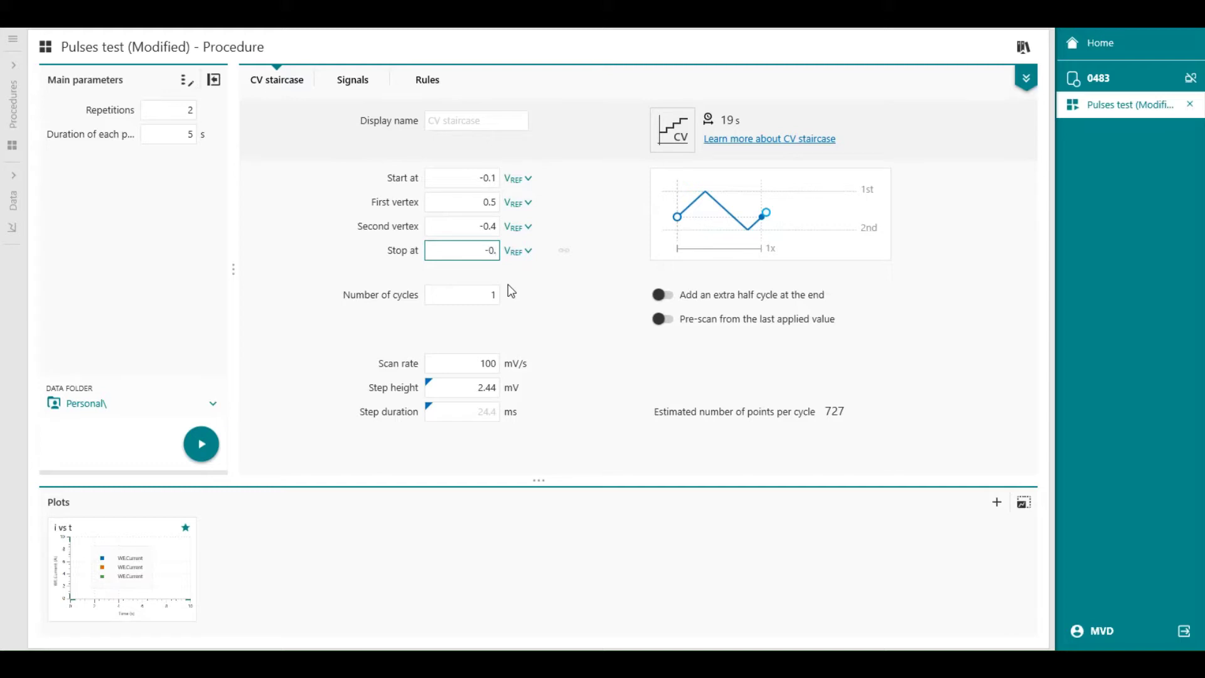
Step: Set the CV staircase stop potential to -0.1 V
{"action": "type", "text": "-0.1"}
{"action": "key", "text": "Return"}
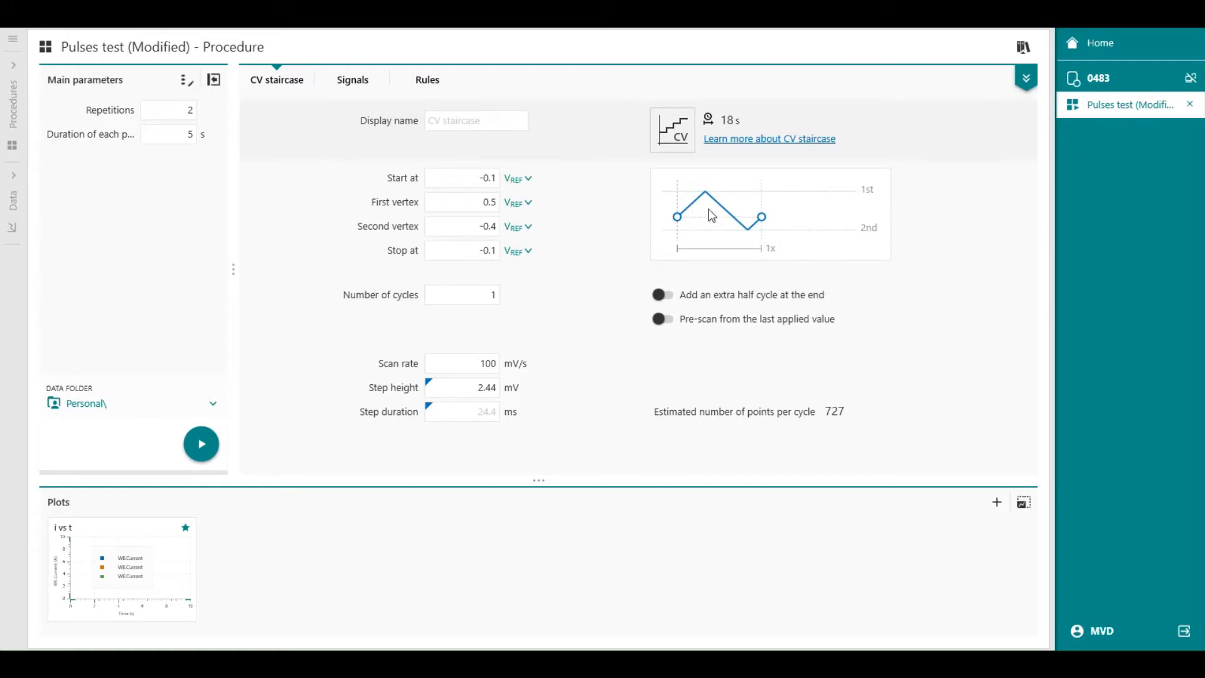
{"action": "left_click", "coordinate": [481, 249]}
{"action": "double_click", "coordinate": [480, 248]}
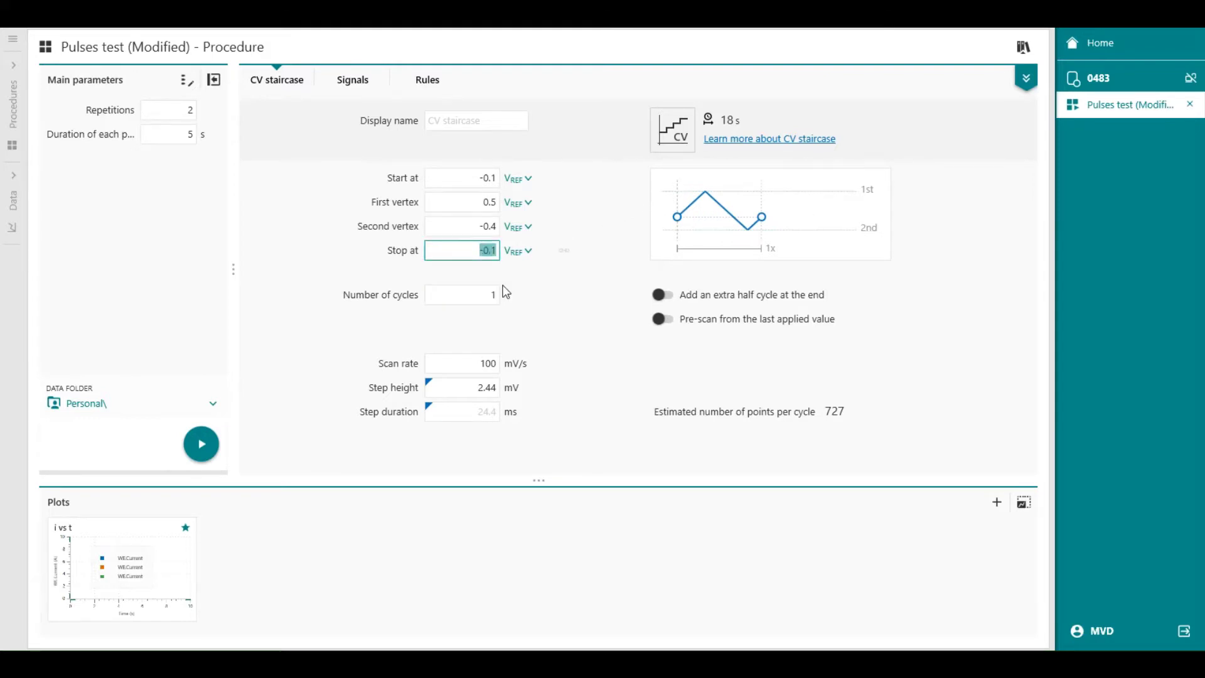
{"action": "type", "text": "0.5"}
{"action": "key", "text": "Return"}
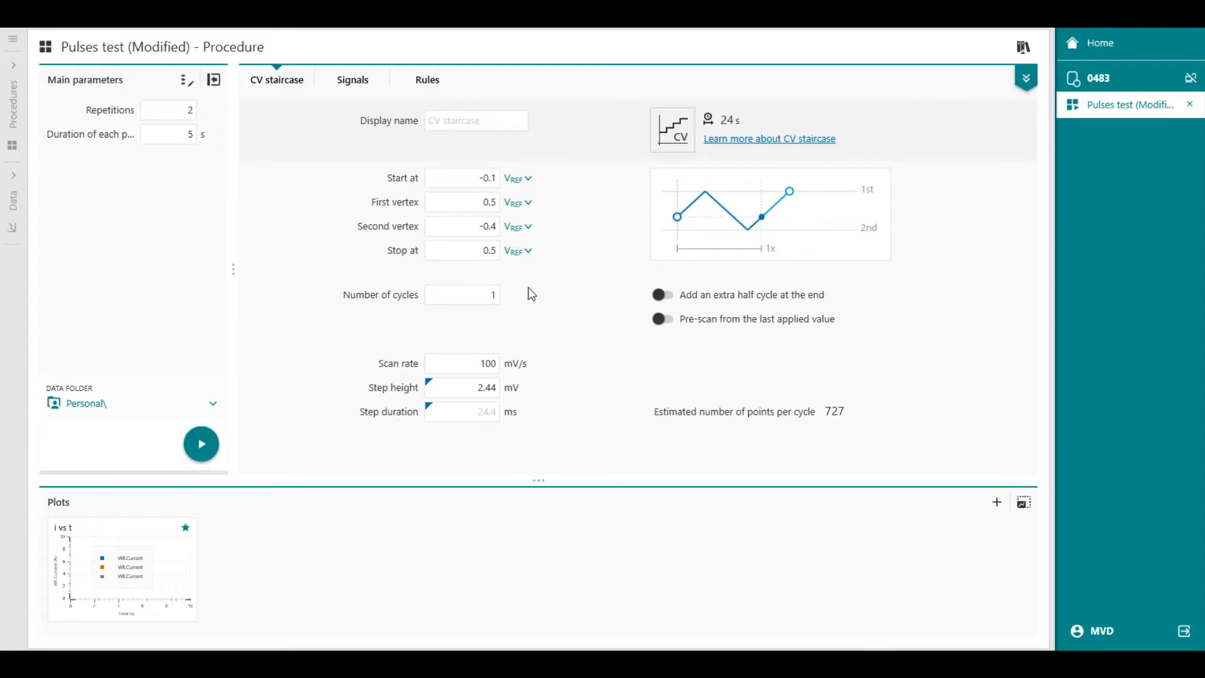
{"action": "left_click", "coordinate": [487, 252]}
{"action": "double_click", "coordinate": [488, 251]}
{"action": "double_click", "coordinate": [499, 250]}
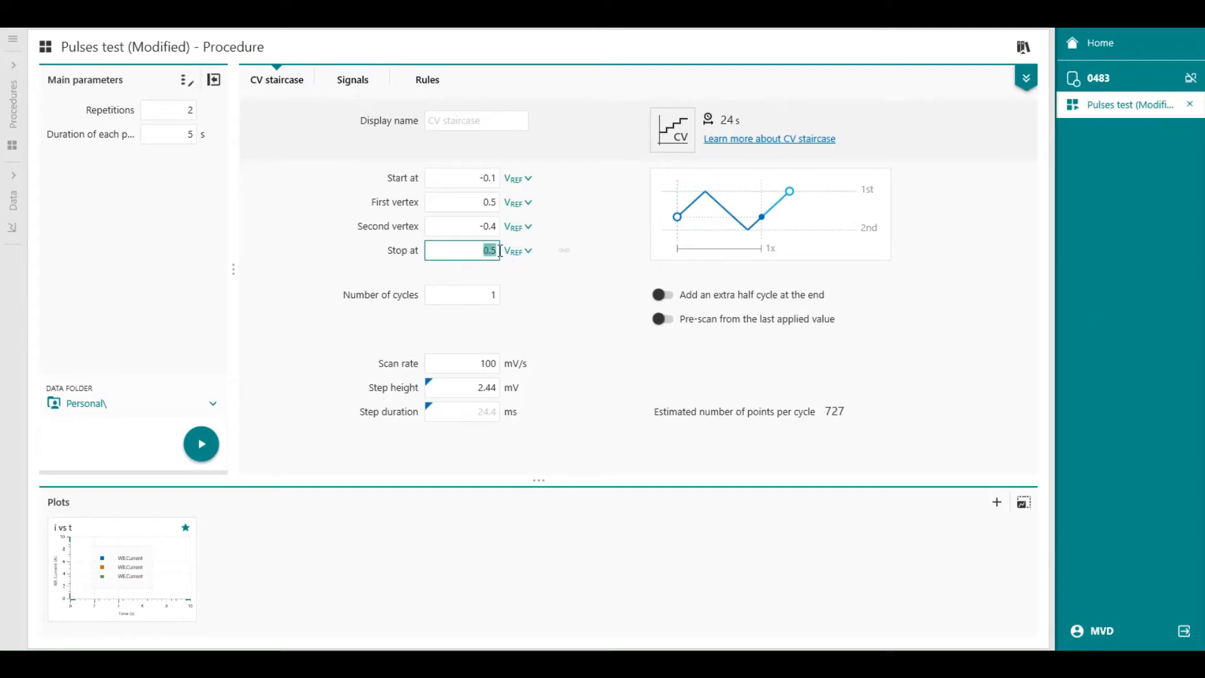
{"action": "type", "text": "-0.1"}
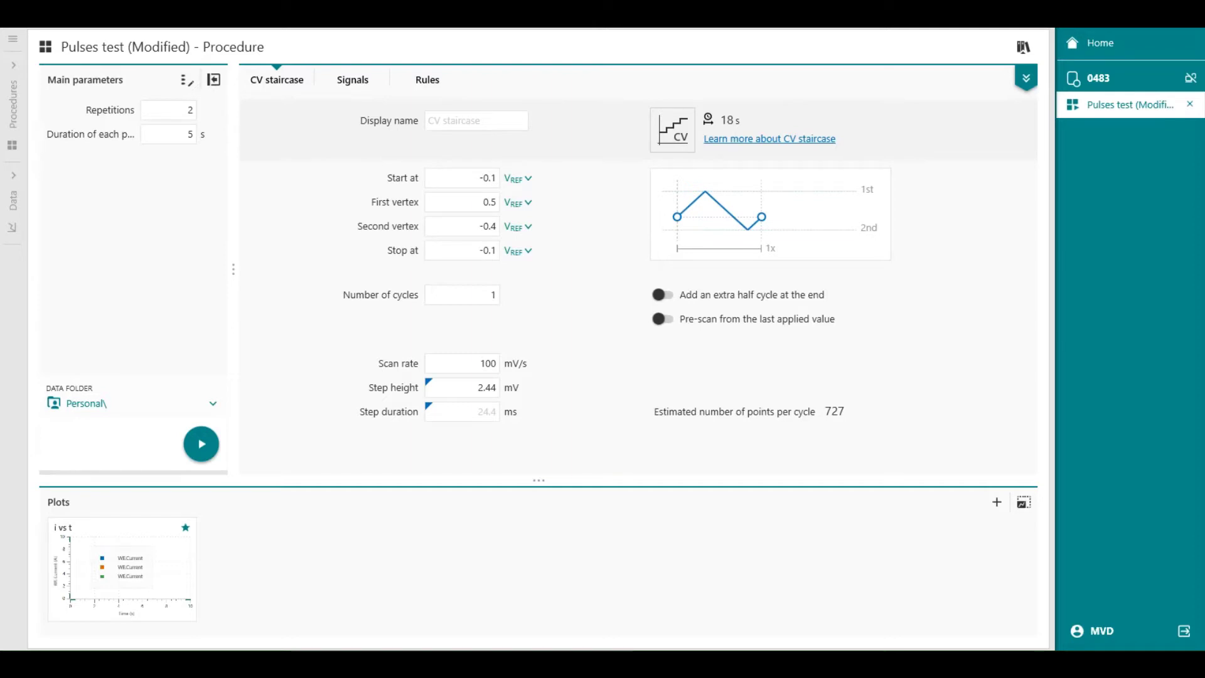
Step: Link Number of cycles and Scan rate as main parameters
{"action": "left_click", "coordinate": [494, 295]}
{"action": "key", "text": "BackSpace"}
{"action": "left_click", "coordinate": [527, 299]}
{"action": "left_click", "coordinate": [564, 295]}
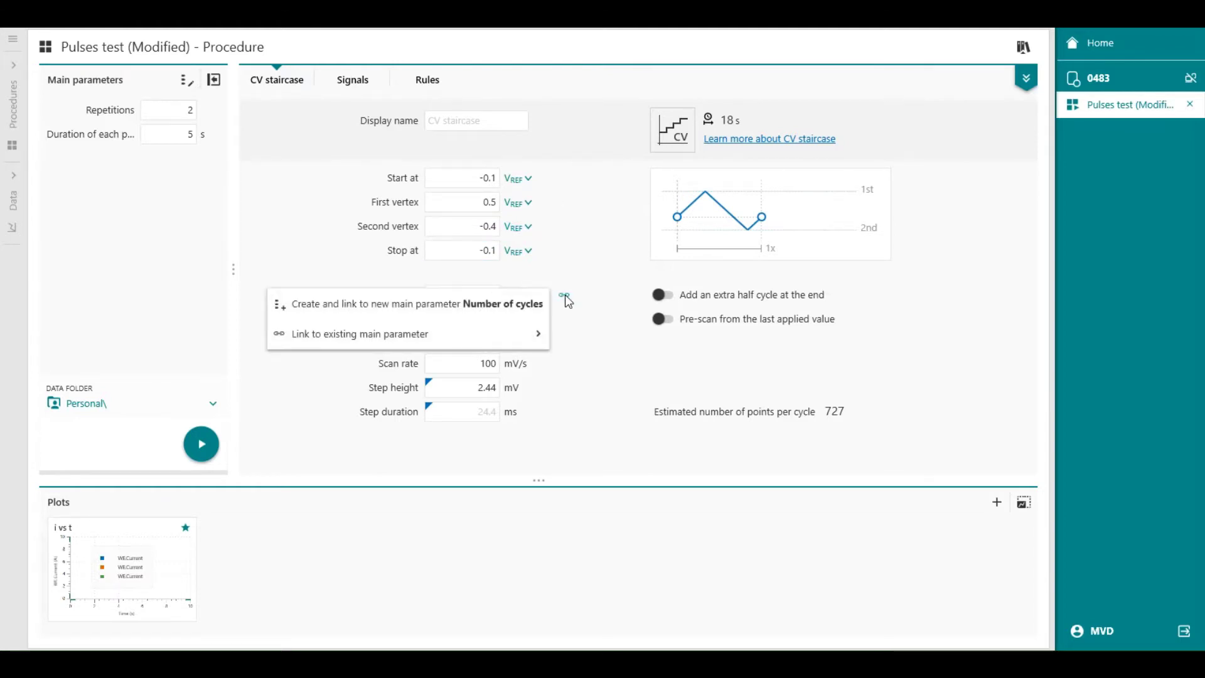
{"action": "left_click", "coordinate": [483, 304]}
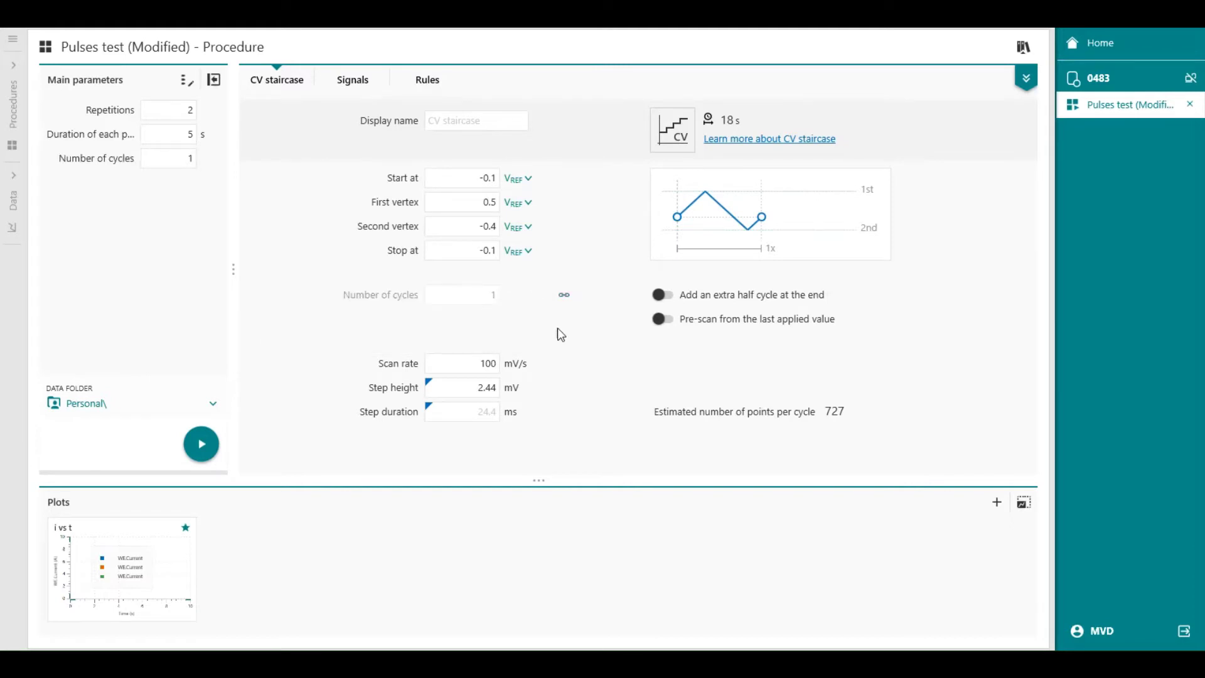
{"action": "left_click", "coordinate": [565, 364]}
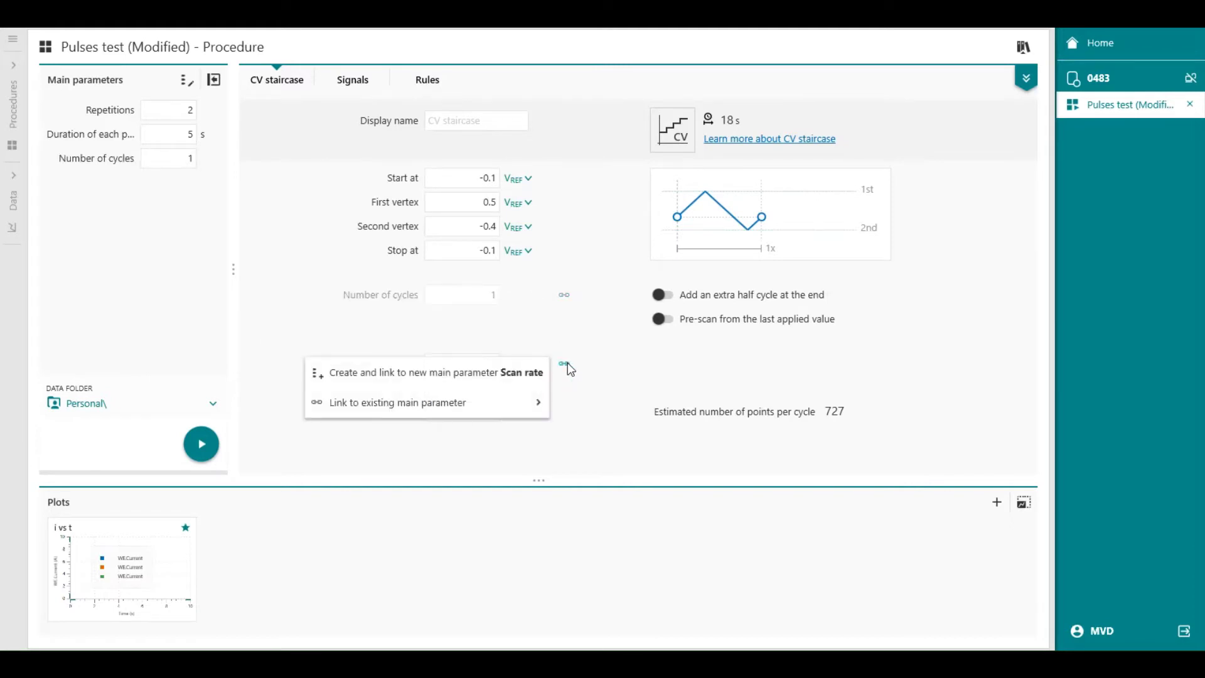
{"action": "left_click", "coordinate": [509, 373]}
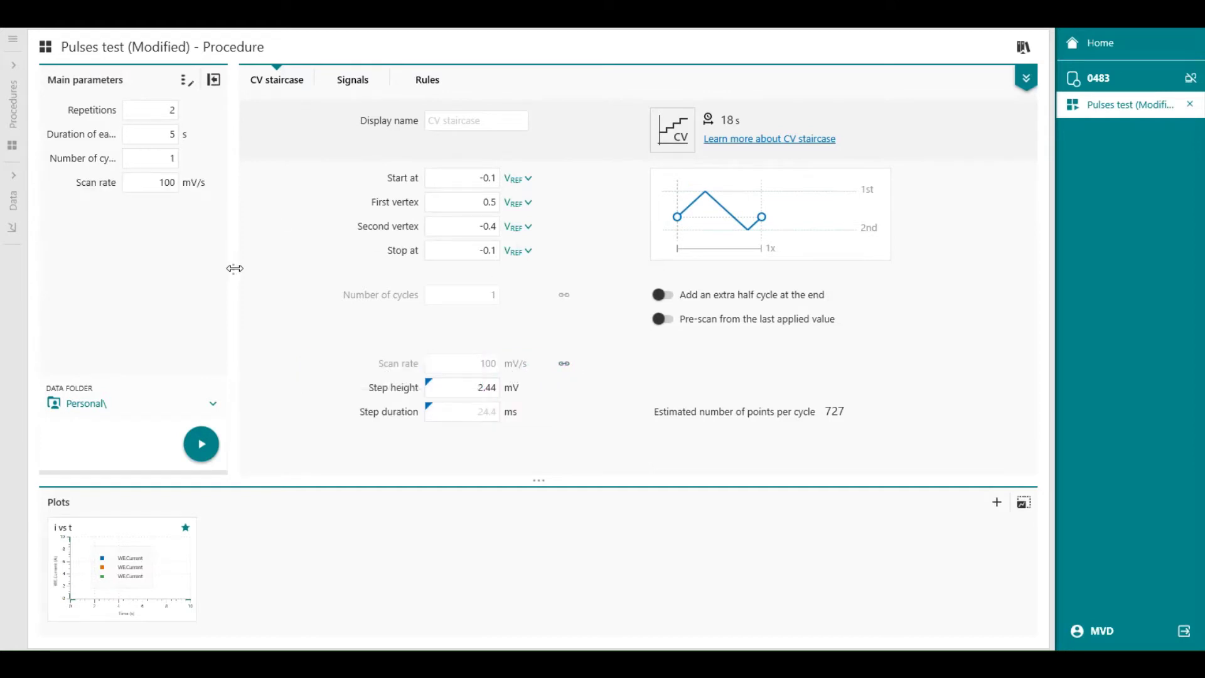
Step: In Main parameters, set the scan rate to 400 mV/s and cycles to 4
{"action": "left_click_drag", "start_coordinate": [235, 269], "coordinate": [271, 268]}
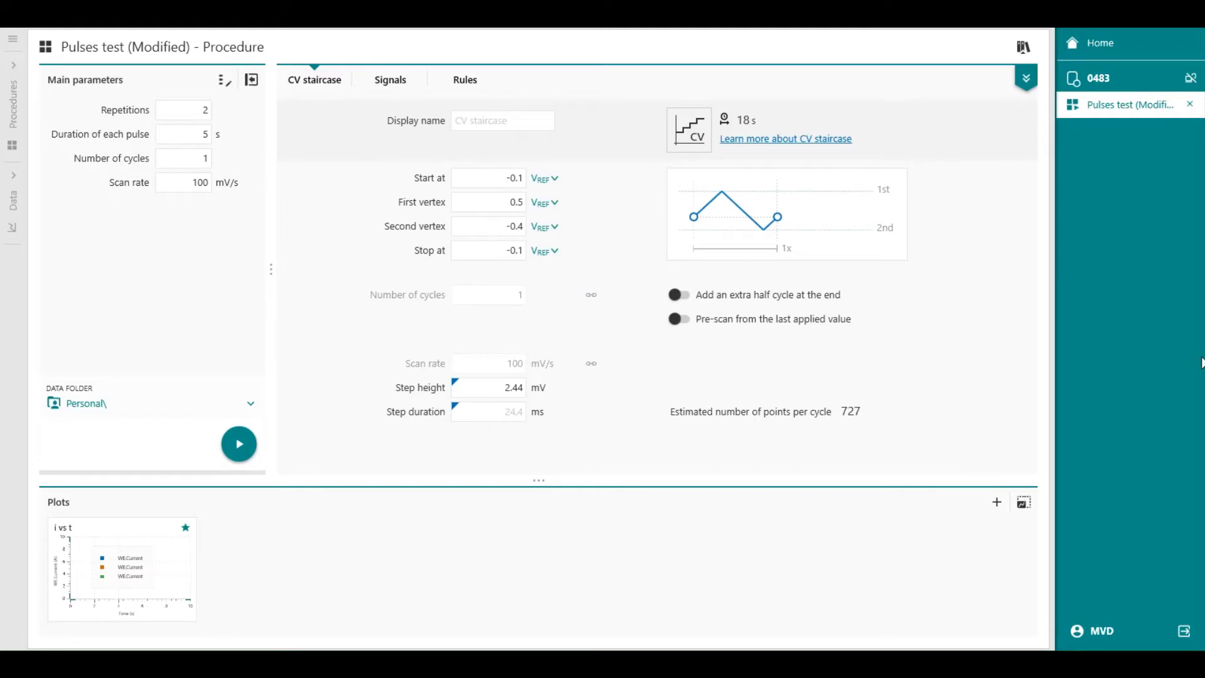
{"action": "double_click", "coordinate": [188, 182]}
{"action": "double_click", "coordinate": [206, 158]}
{"action": "type", "text": "4"}
{"action": "key", "text": "Return"}
Step: Move Number of cycles and Scan rate to the top rows and rename the first 'Cleaning cycles'
{"action": "left_click", "coordinate": [222, 81]}
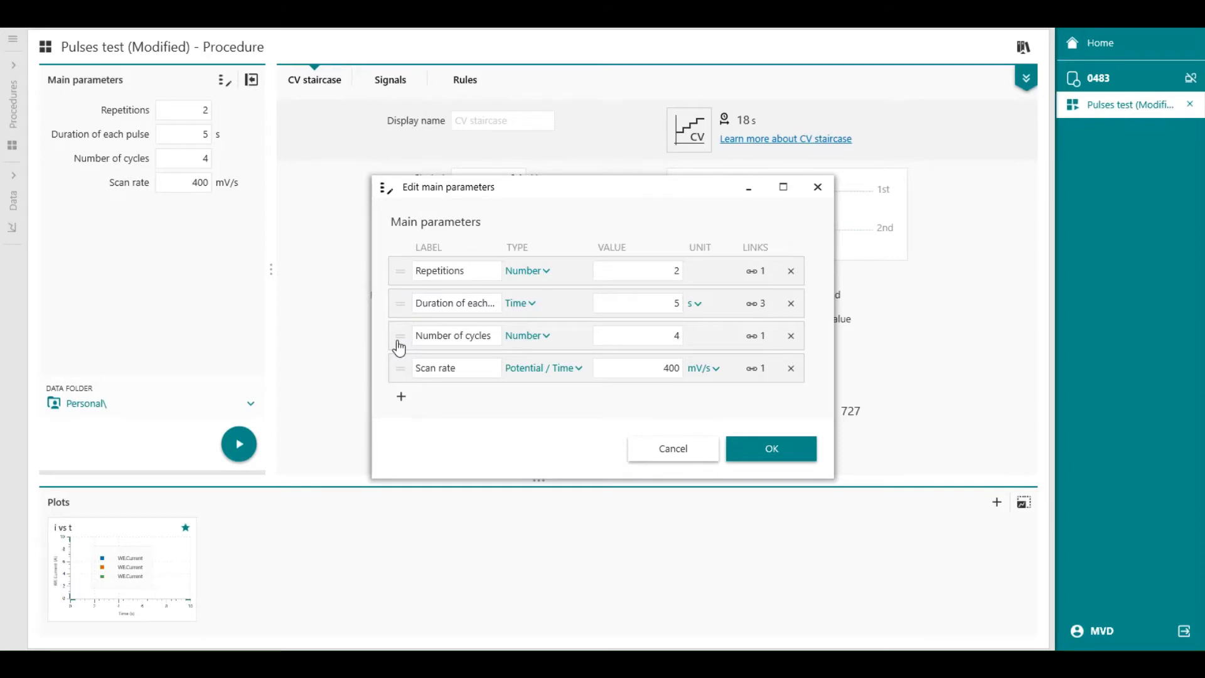
{"action": "left_click_drag", "start_coordinate": [399, 347], "coordinate": [402, 274]}
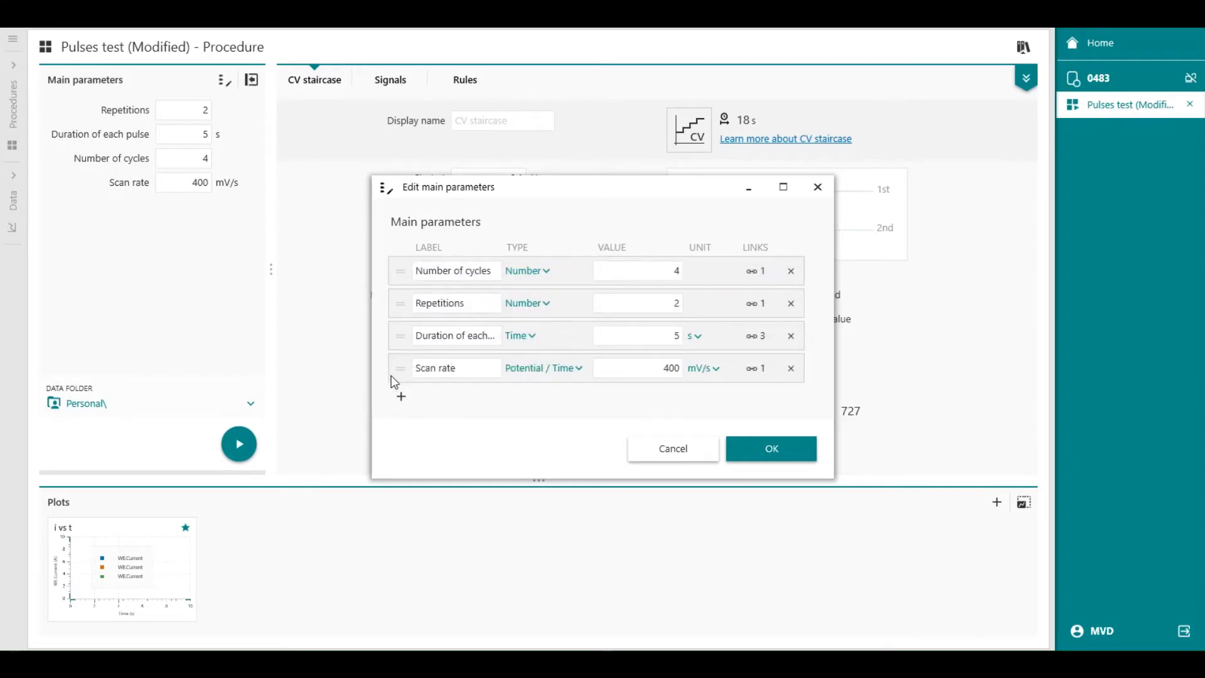
{"action": "left_click_drag", "start_coordinate": [390, 375], "coordinate": [406, 291]}
{"action": "double_click", "coordinate": [479, 335]}
{"action": "key", "text": "BackSpace"}
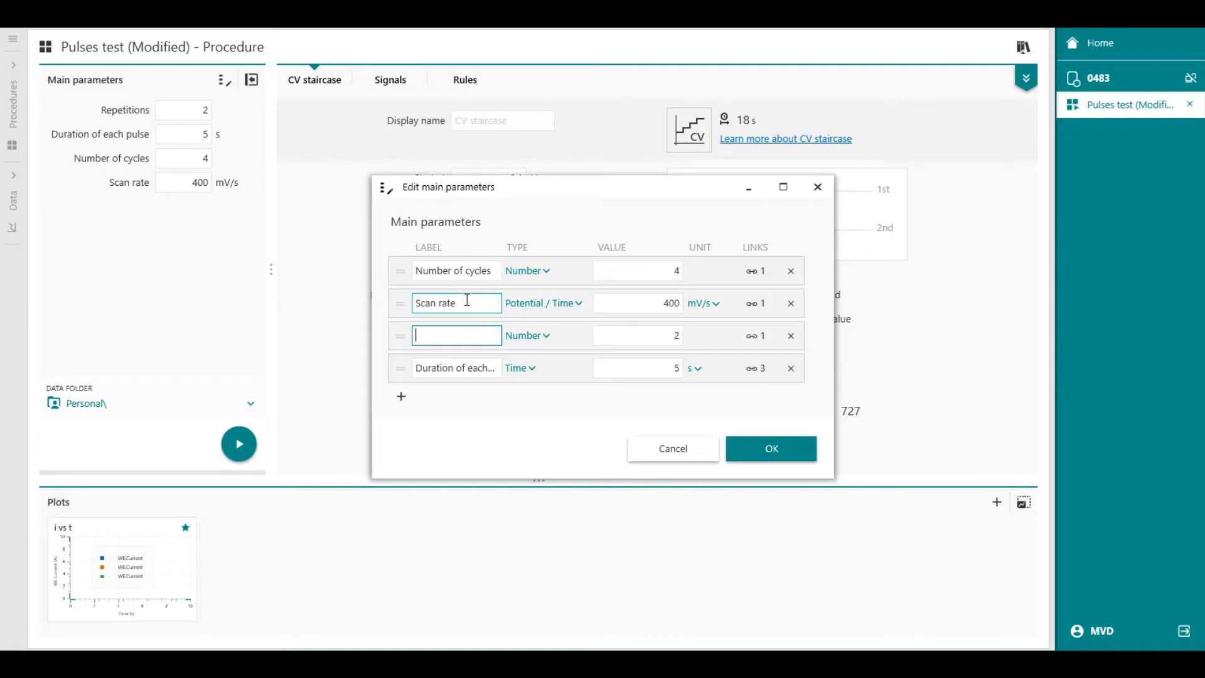
{"action": "double_click", "coordinate": [453, 269]}
{"action": "key", "text": "BackSpace"}
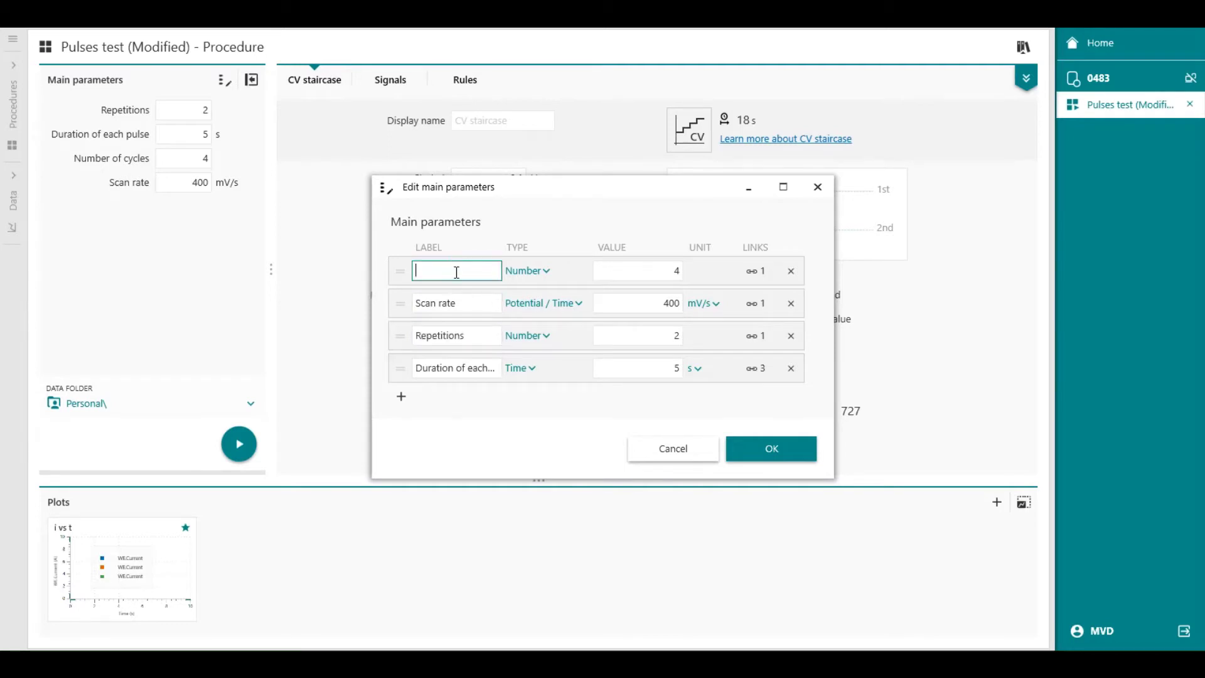
{"action": "type", "text": "Cleaning cycles"}
Step: Rename the other labels 'Cleaning scan rate', 'Pulse repetition' and 'Pulse duration'
{"action": "left_click", "coordinate": [457, 303]}
{"action": "key", "text": "ctrl+a"}
{"action": "key", "text": "BackSpace"}
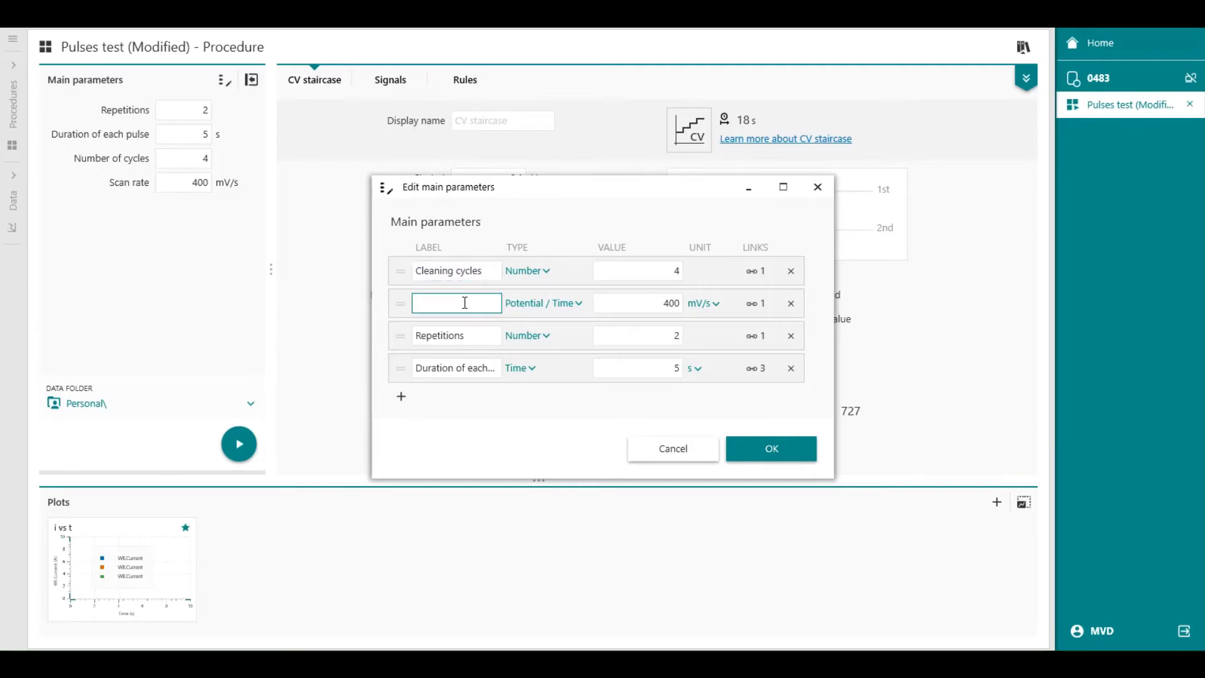
{"action": "type", "text": "c"}
{"action": "key", "text": "BackSpace"}
{"action": "type", "text": "Cleaning scan rate"}
{"action": "left_click", "coordinate": [464, 339]}
{"action": "key", "text": "BackSpace"}
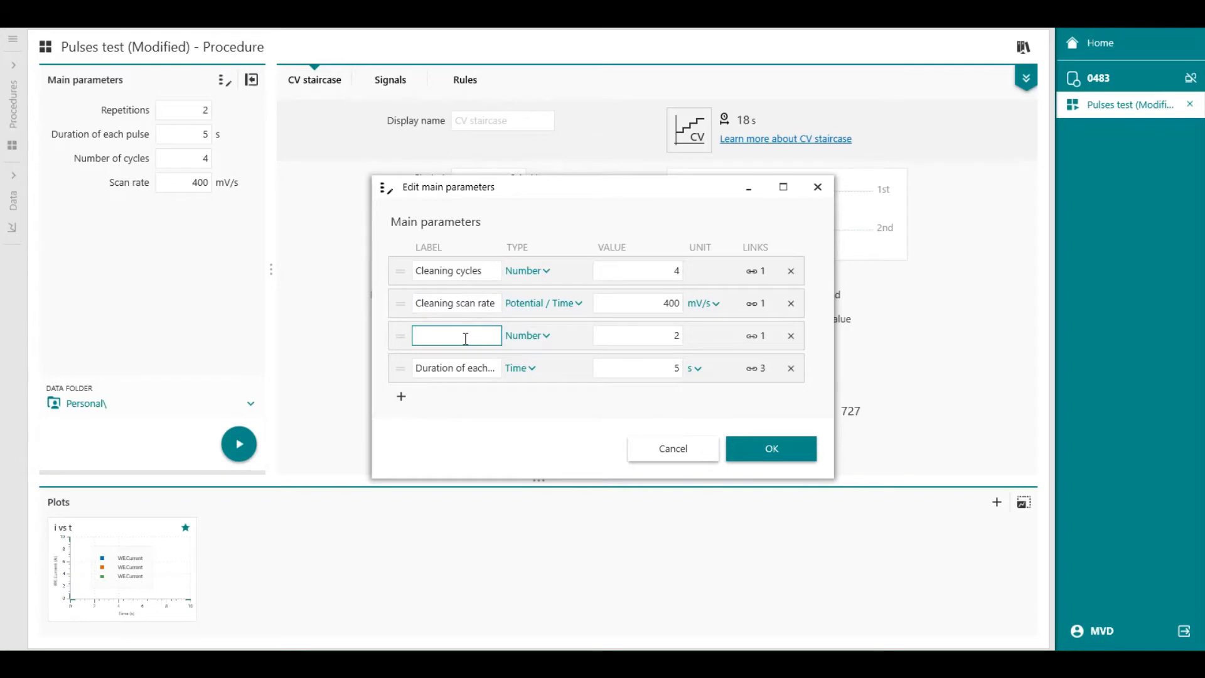
{"action": "type", "text": "Pulse repetition"}
{"action": "left_click", "coordinate": [462, 375]}
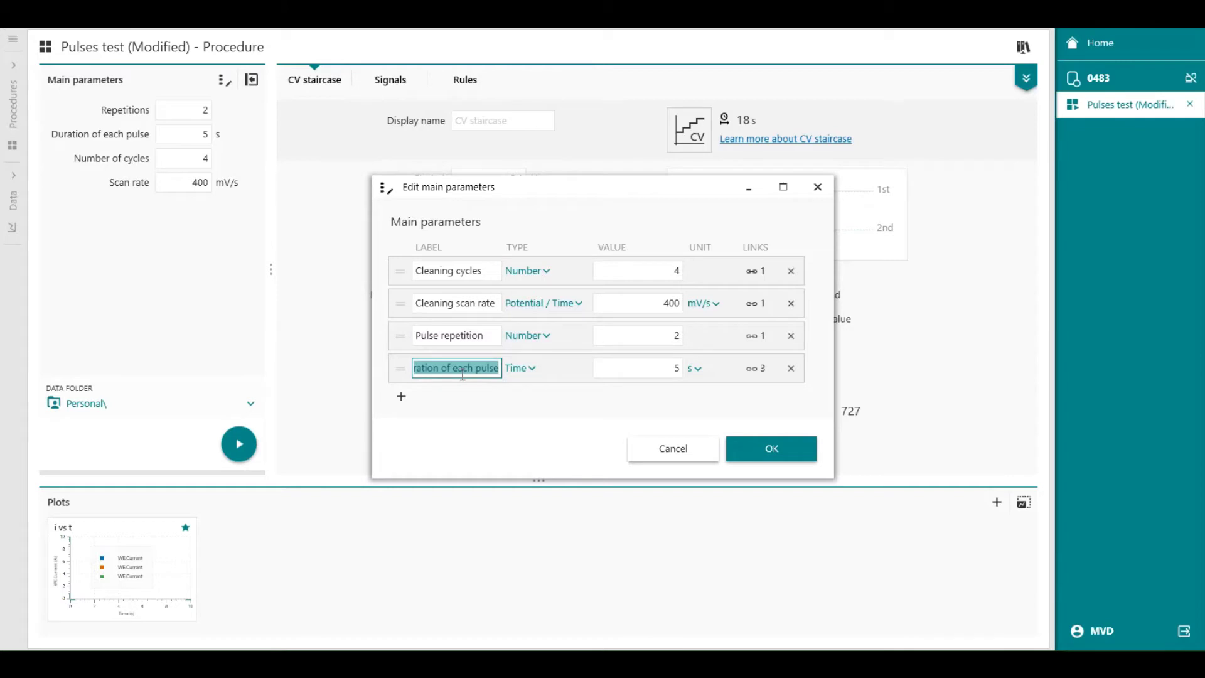
{"action": "type", "text": "Pulse "}
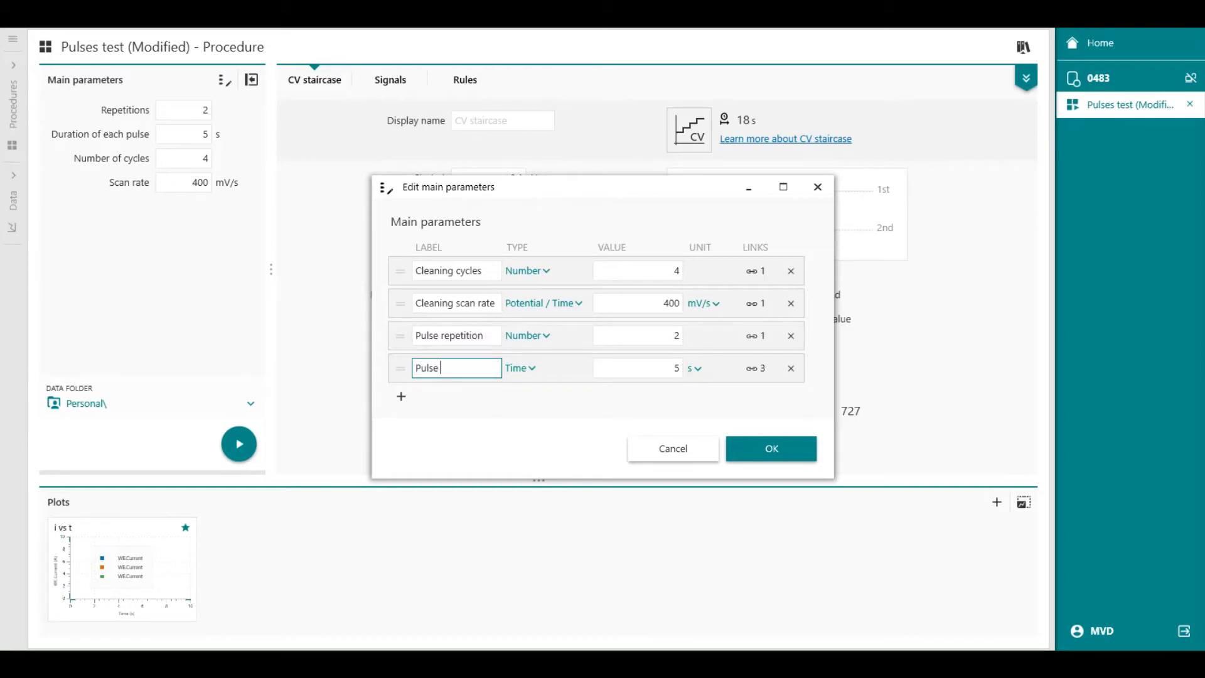
{"action": "type", "text": "duratin"}
{"action": "type", "text": "n"}
Step: Apply the renamed main parameters and set Cleaning cycles to 5
{"action": "key", "text": "Return"}
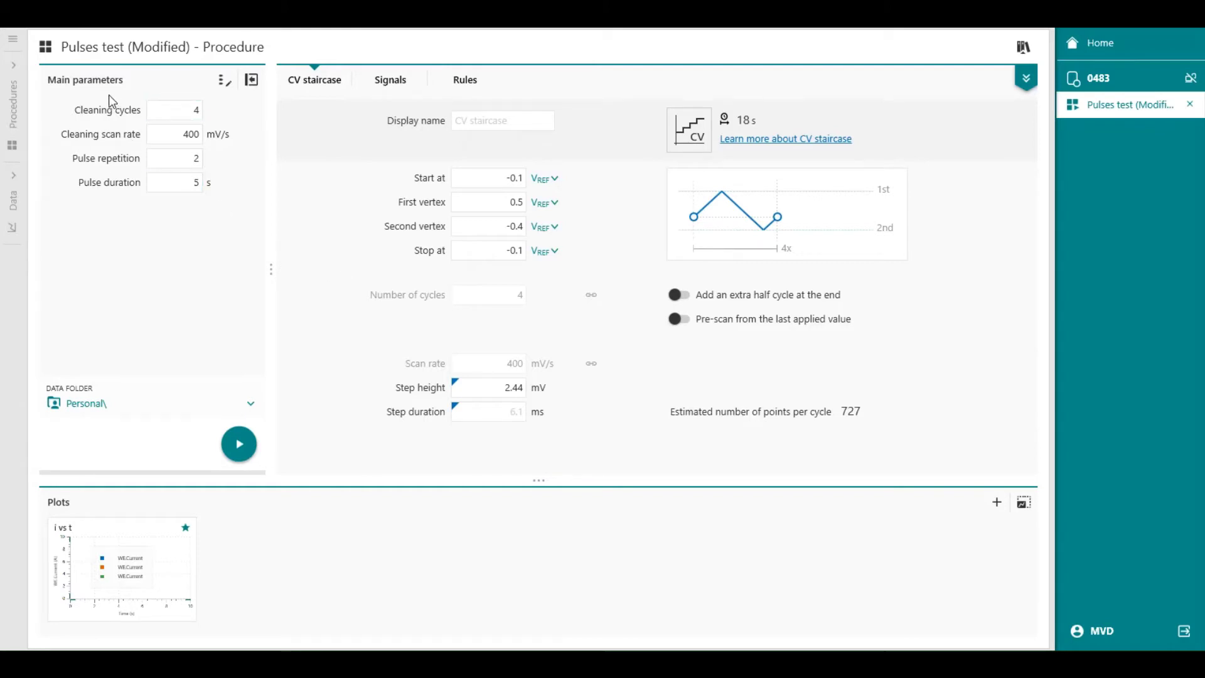
{"action": "left_click", "coordinate": [185, 110]}
{"action": "left_click", "coordinate": [188, 133]}
{"action": "type", "text": "5"}
{"action": "left_click", "coordinate": [188, 133]}
Step: Review the CV staircase Signals and Rules, then return to the sequence's Repeat 2 times loop
{"action": "left_click", "coordinate": [395, 87]}
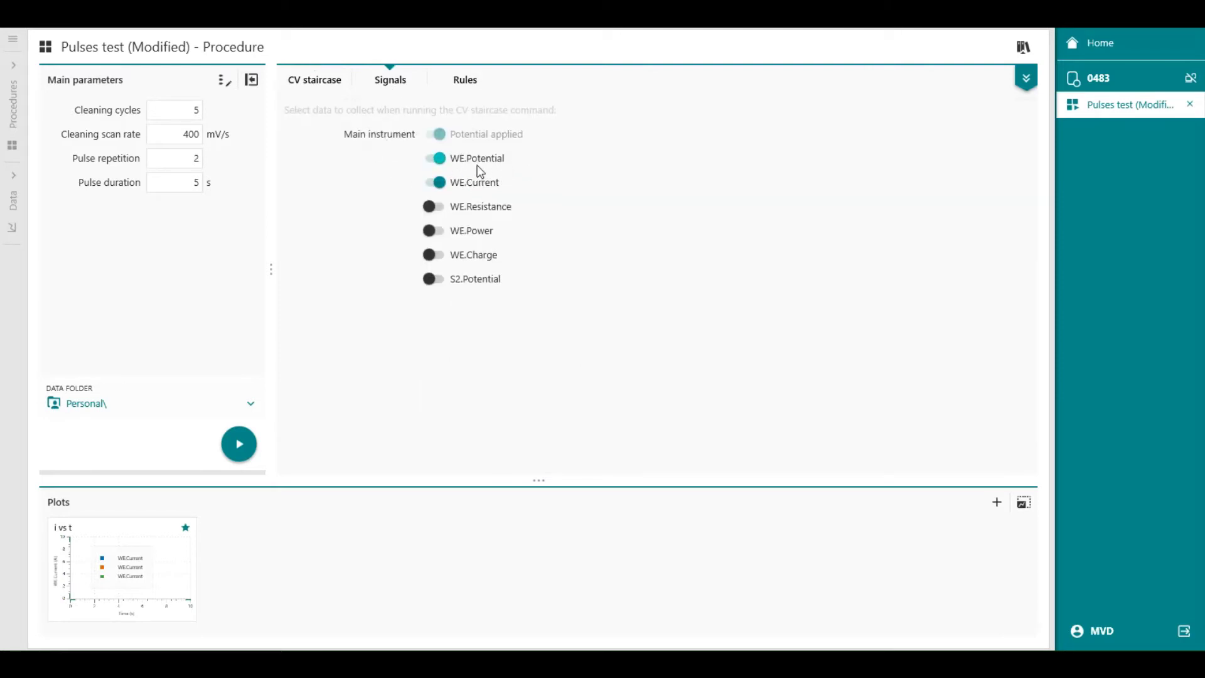
{"action": "left_click", "coordinate": [449, 78]}
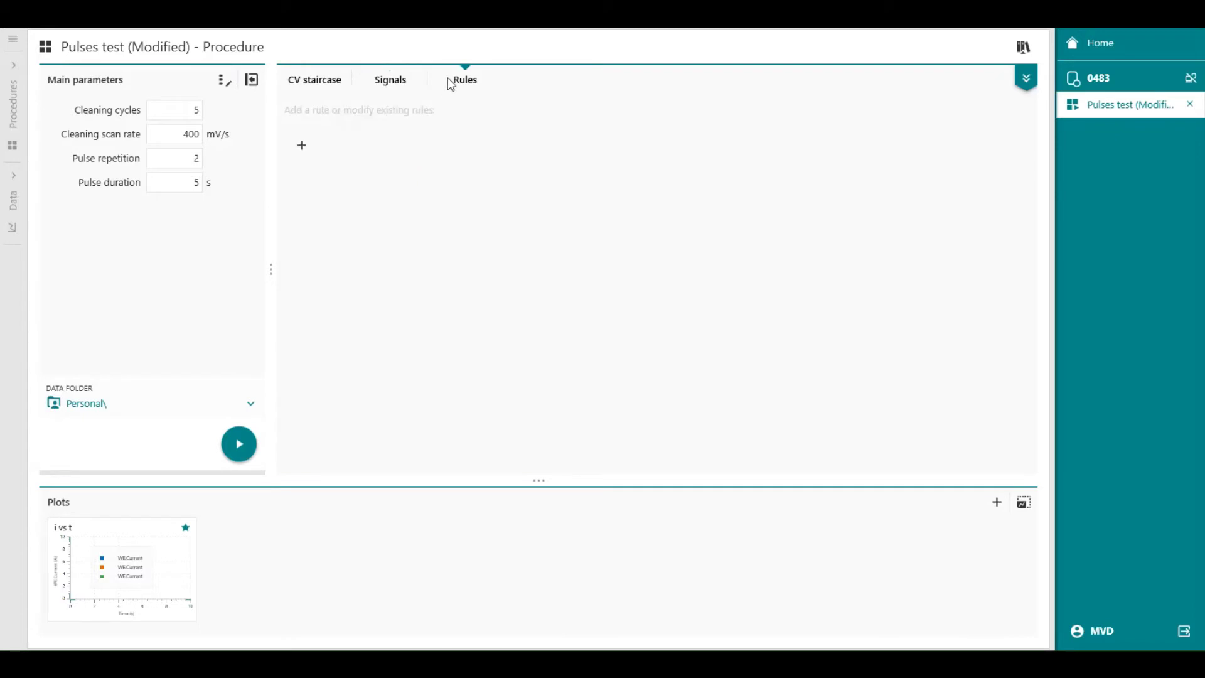
{"action": "left_click", "coordinate": [321, 84]}
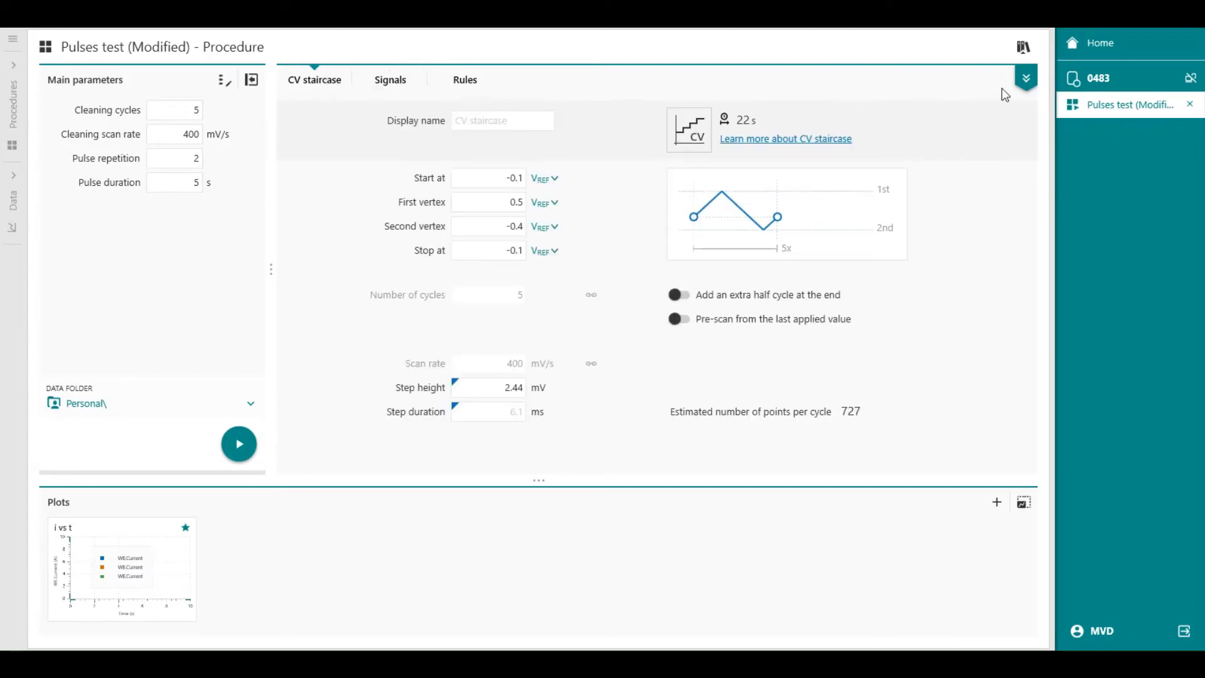
{"action": "left_click", "coordinate": [1023, 88]}
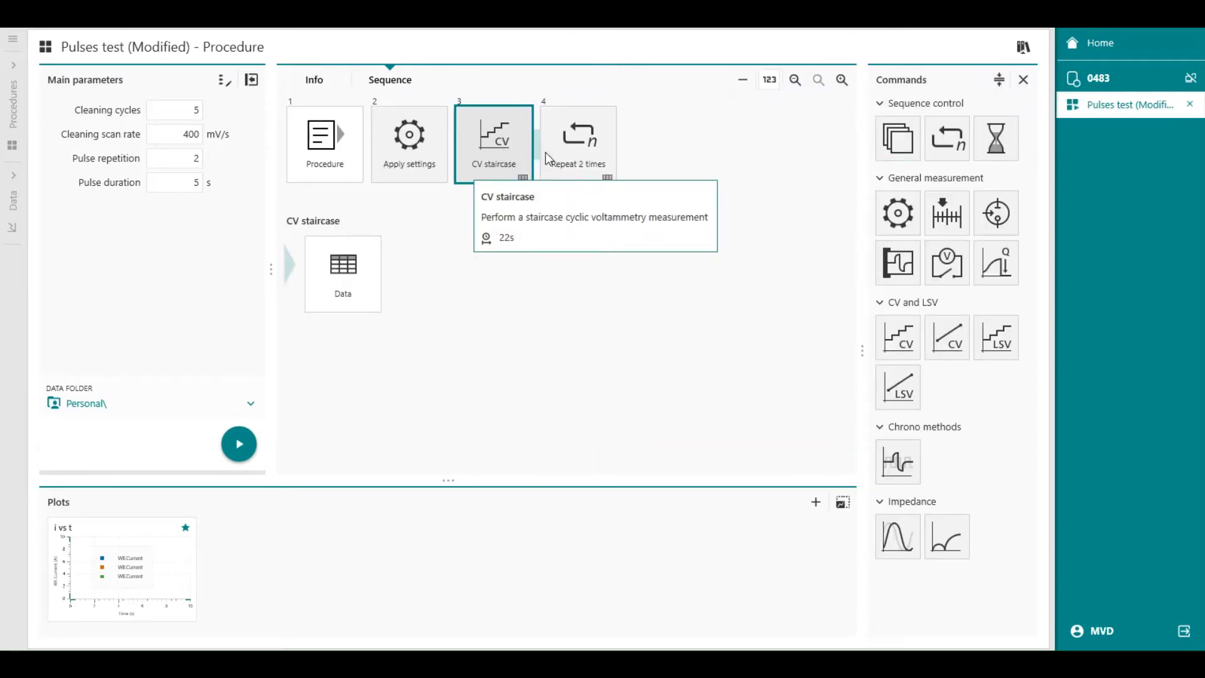
{"action": "left_click", "coordinate": [572, 149]}
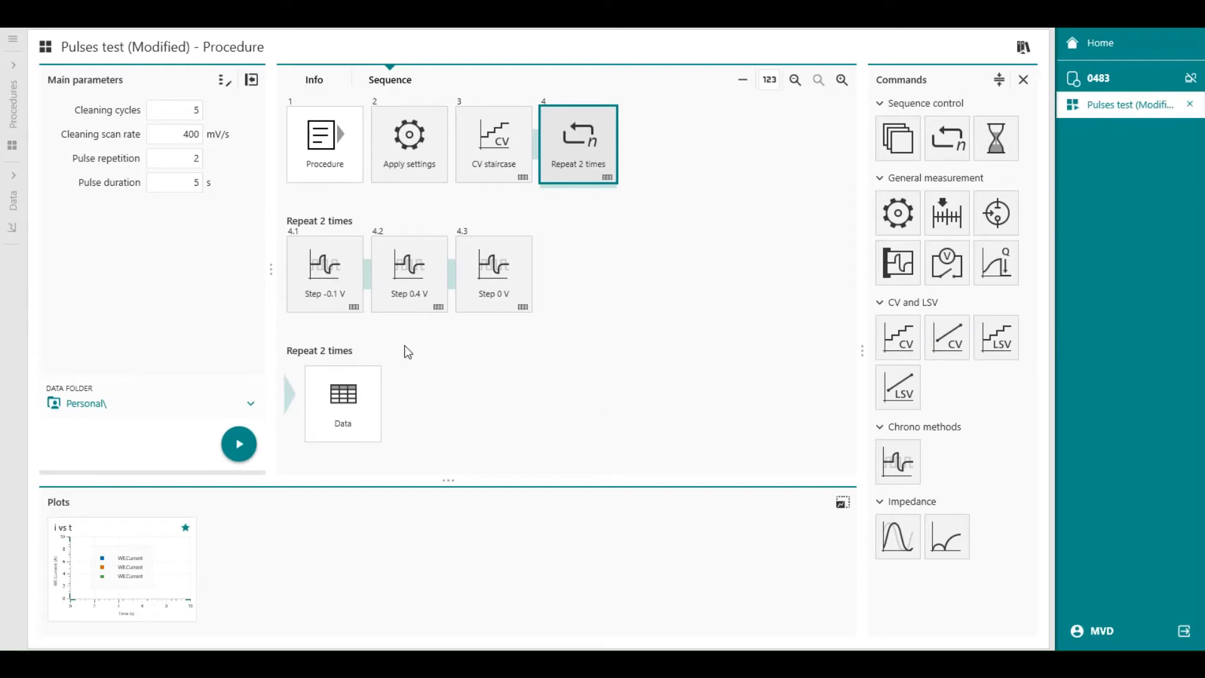
{"action": "left_click", "coordinate": [224, 84]}
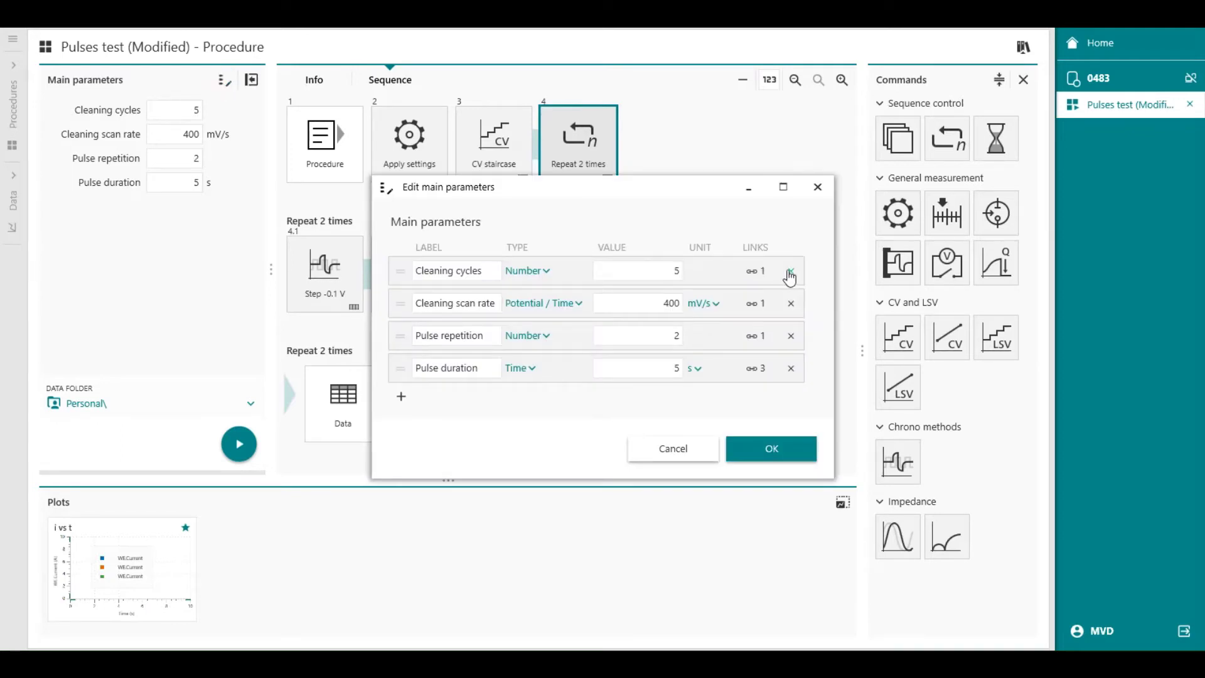
{"action": "mouse_move", "coordinate": [760, 278]}
{"action": "mouse_move", "coordinate": [752, 312]}
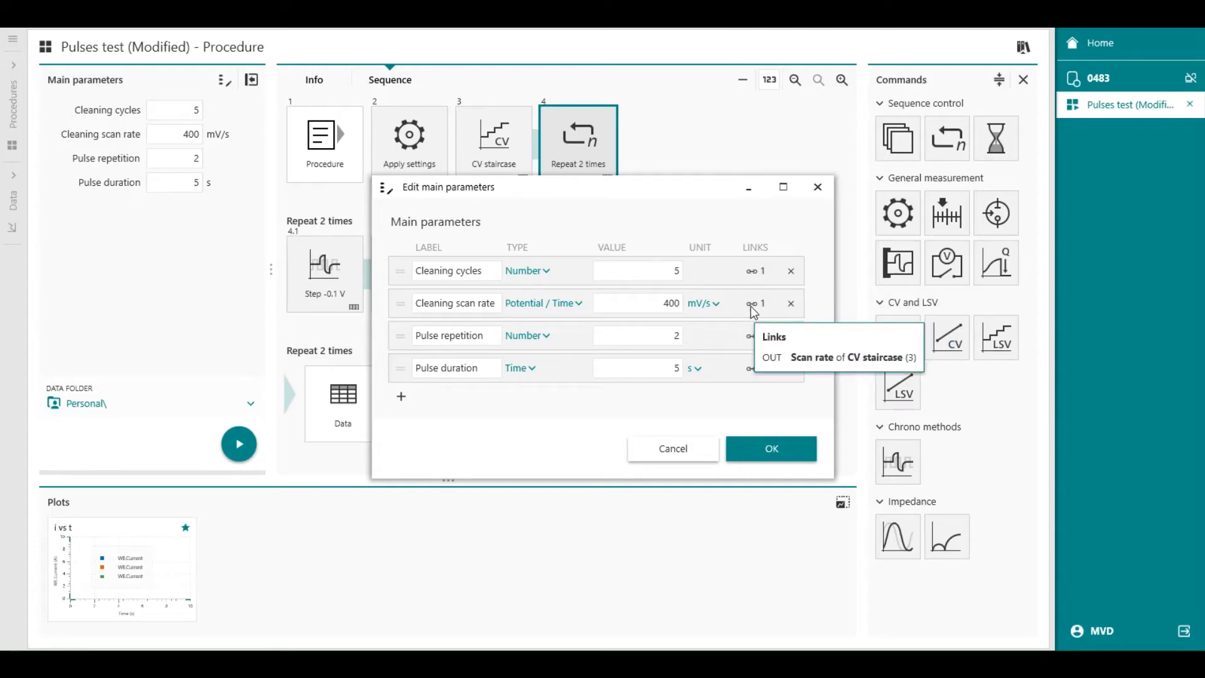
{"action": "mouse_move", "coordinate": [751, 346]}
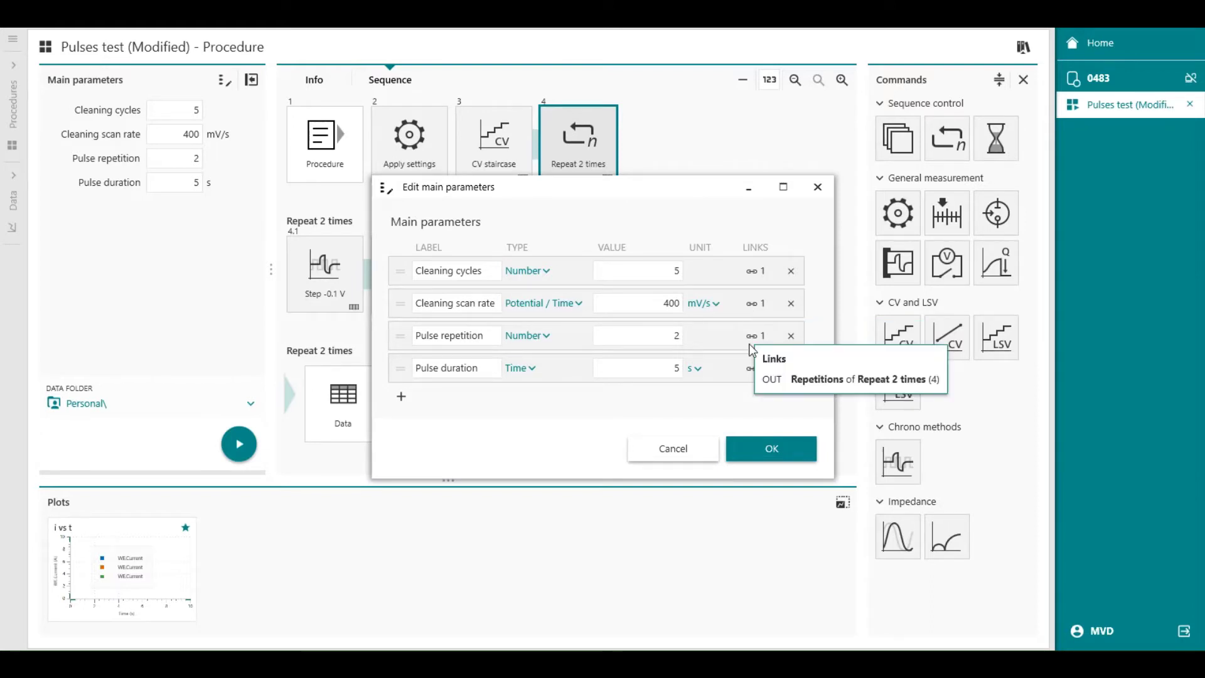
{"action": "mouse_move", "coordinate": [751, 373]}
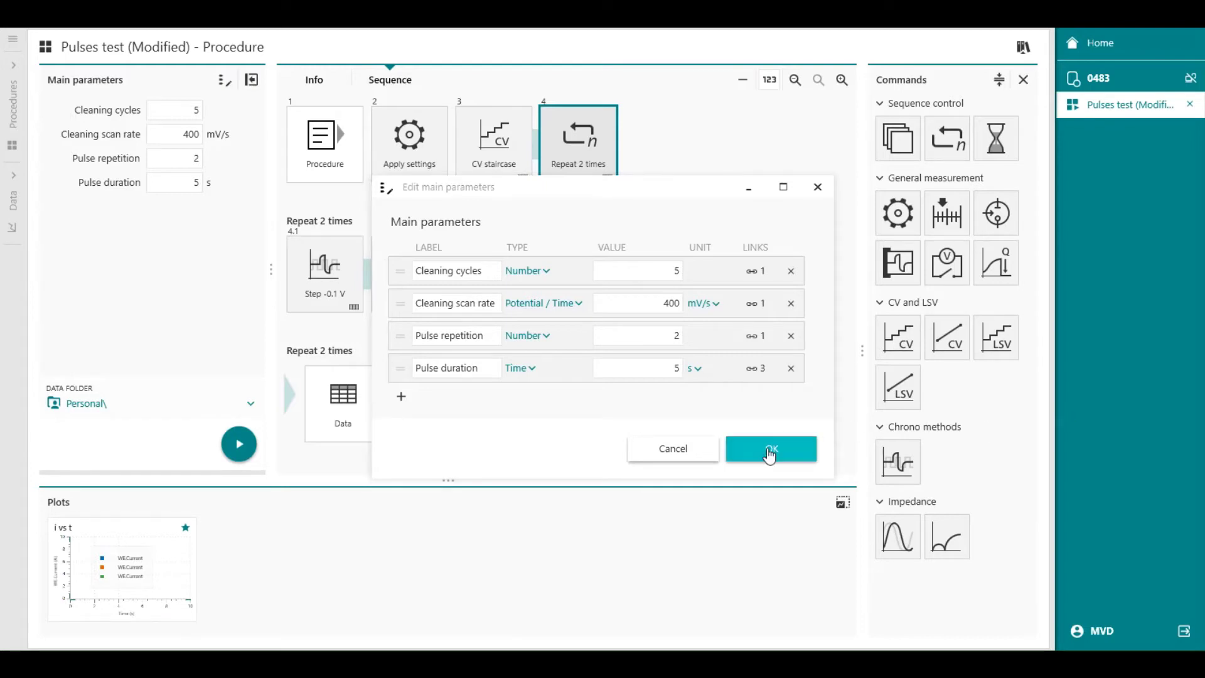
{"action": "left_click", "coordinate": [769, 451]}
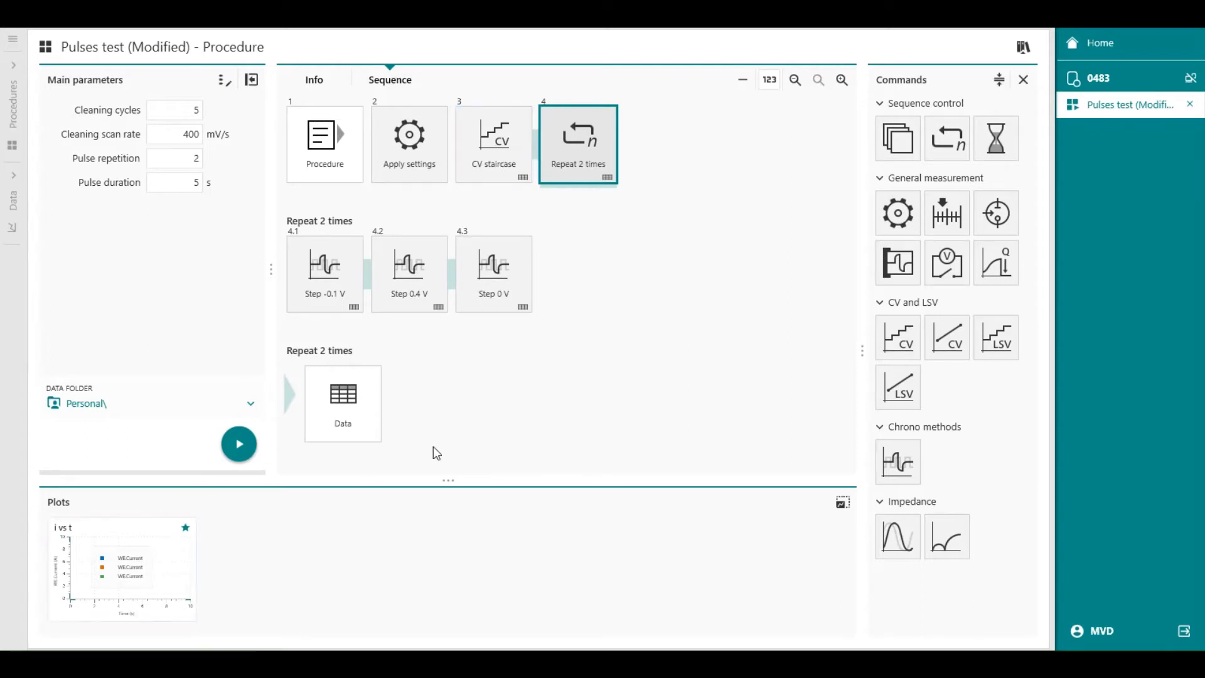
Step: Drag the CV staircase onto the enlarged i vs t plot and add its WE.Current series
{"action": "left_click_drag", "start_coordinate": [447, 483], "coordinate": [462, 422]}
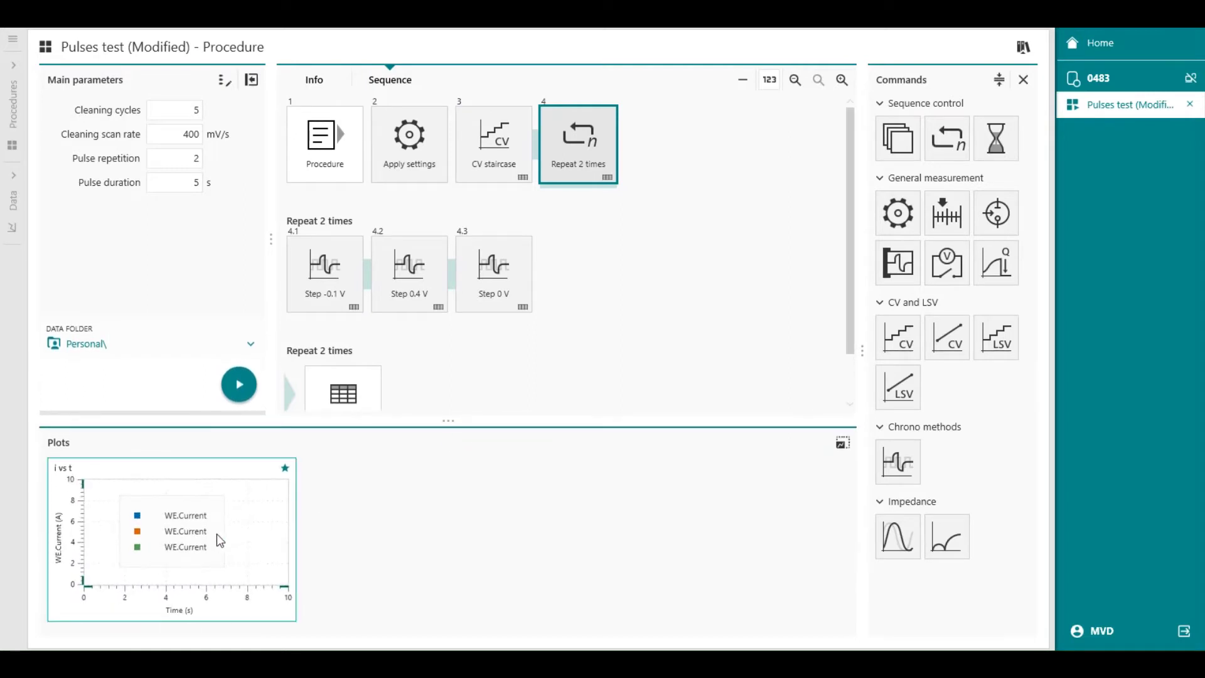
{"action": "left_click_drag", "start_coordinate": [481, 168], "coordinate": [205, 495]}
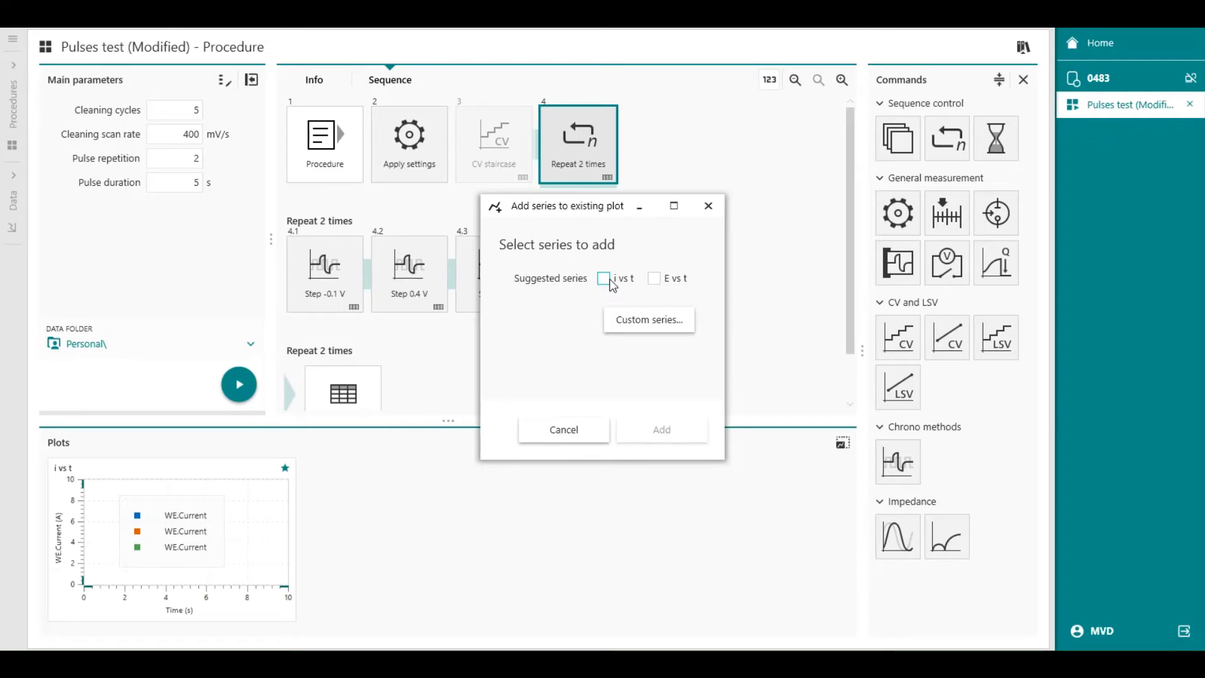
{"action": "left_click", "coordinate": [609, 279]}
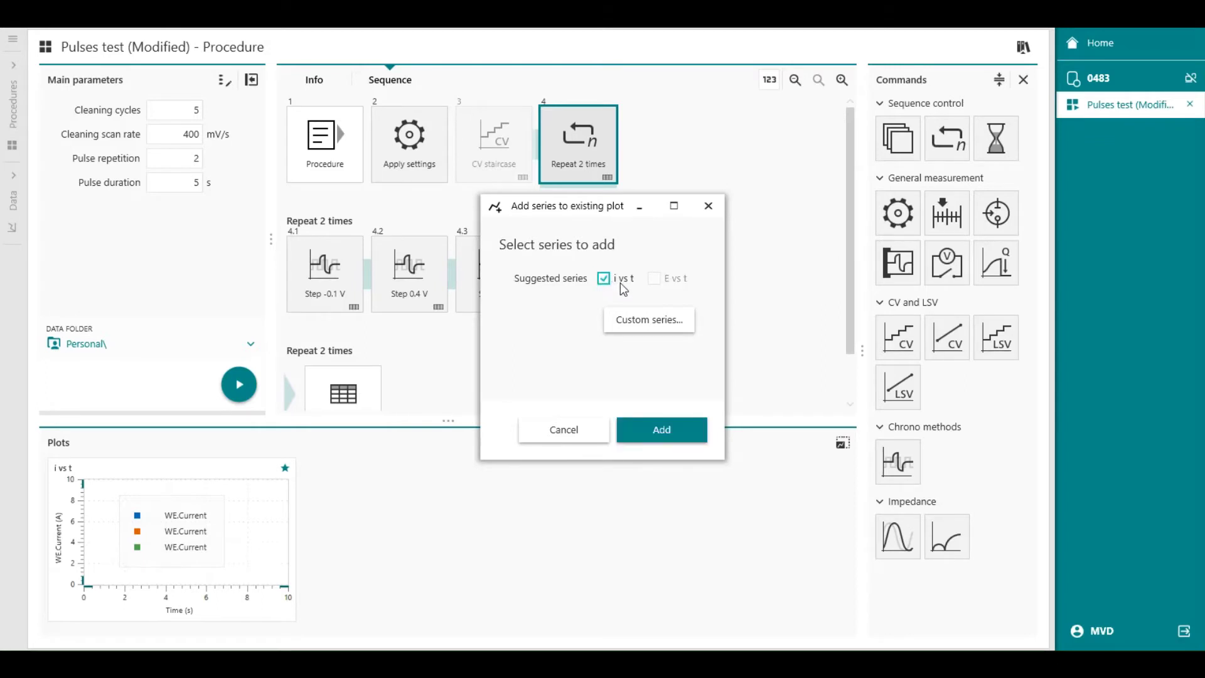
{"action": "left_click", "coordinate": [661, 437]}
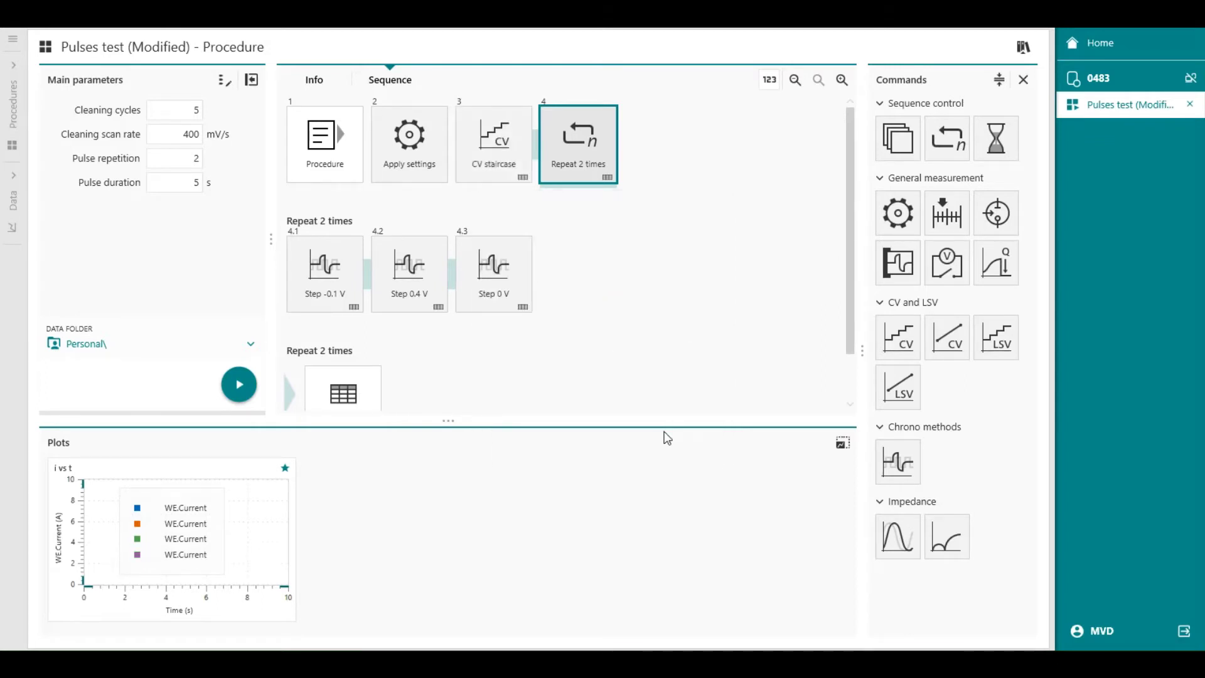
Step: Title the four i vs t series pulse1, Pulse2, Pulse3 and CV
{"action": "left_click", "coordinate": [226, 570]}
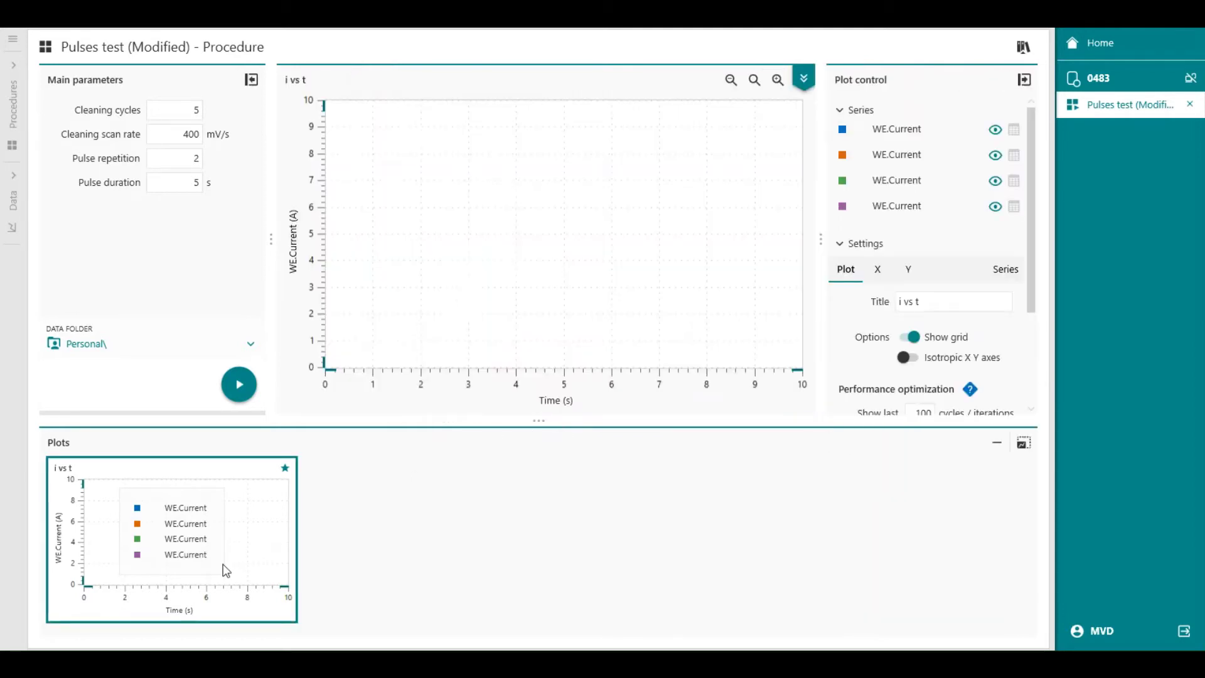
{"action": "left_click", "coordinate": [895, 130]}
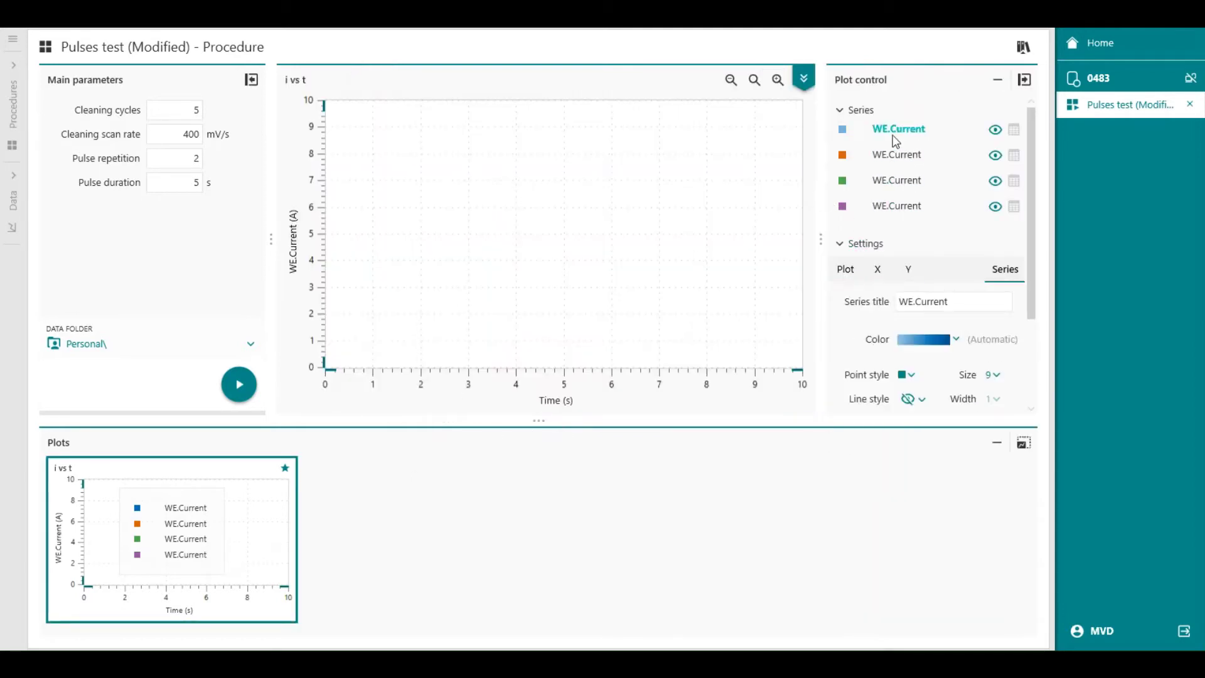
{"action": "left_click", "coordinate": [953, 303]}
{"action": "double_click", "coordinate": [929, 303]}
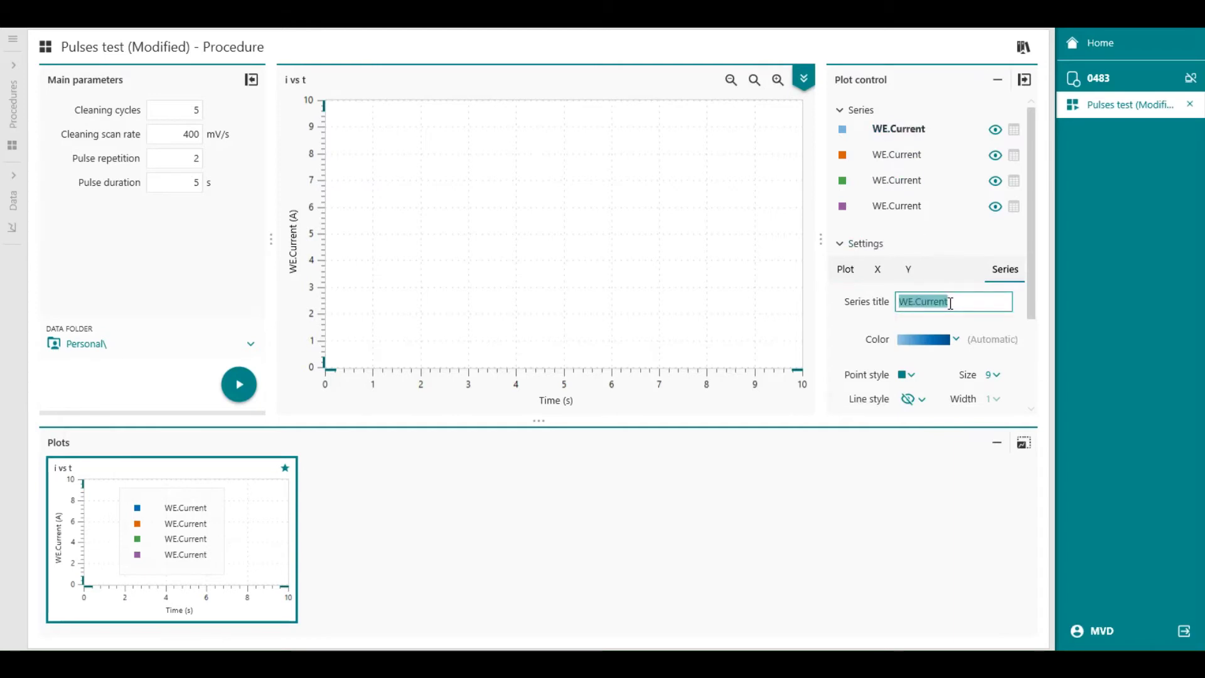
{"action": "type", "text": "pulse1"}
{"action": "left_click", "coordinate": [900, 162]}
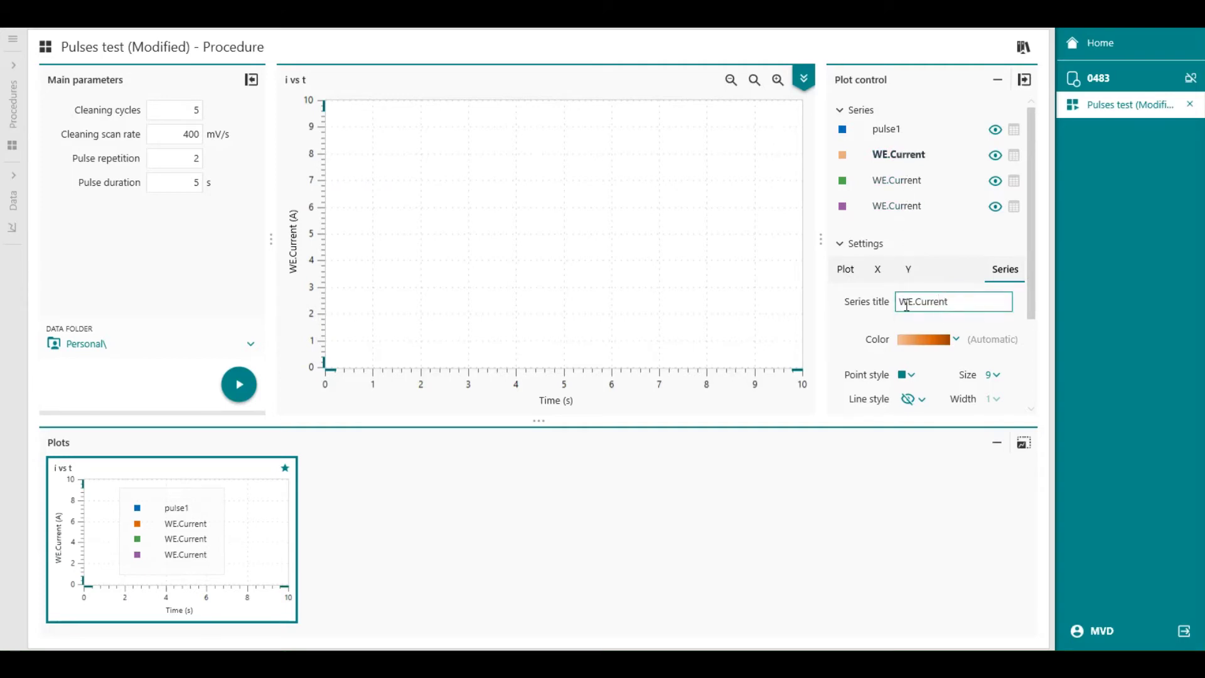
{"action": "double_click", "coordinate": [947, 300]}
{"action": "key", "text": "BackSpace"}
{"action": "key", "text": "BackSpace"}
{"action": "key", "text": "BackSpace"}
{"action": "key", "text": "BackSpace"}
{"action": "type", "text": "Pulse"}
{"action": "left_click", "coordinate": [896, 182]}
{"action": "triple_click", "coordinate": [920, 298]}
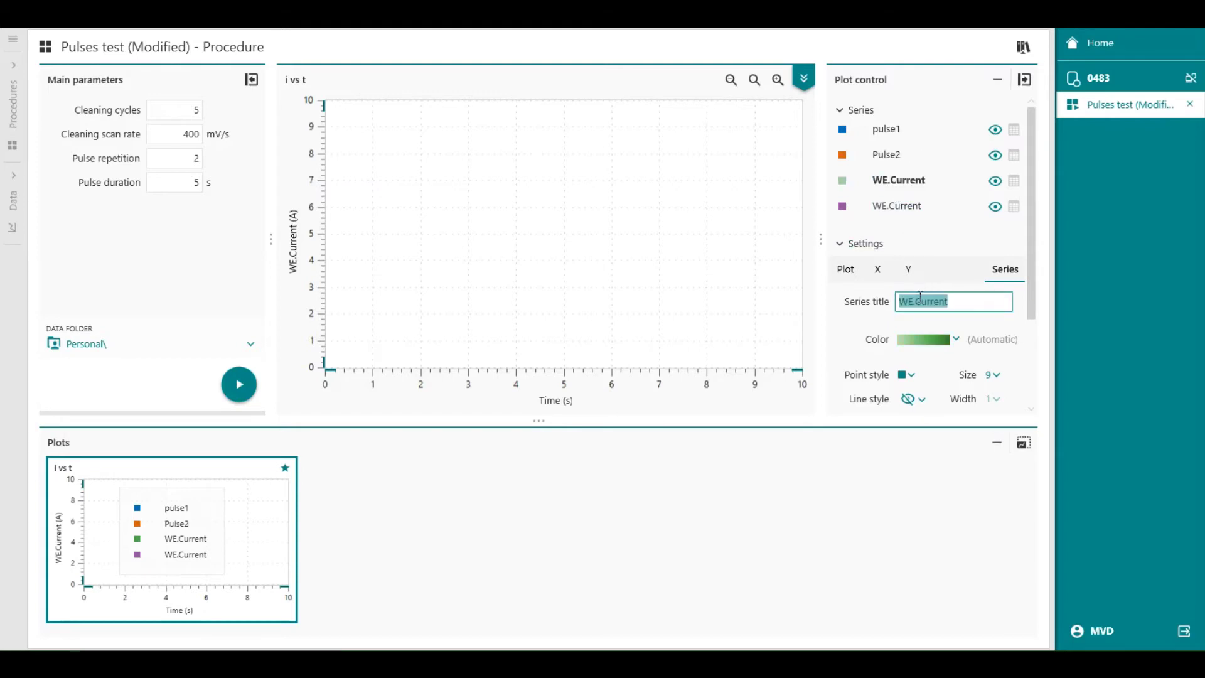
{"action": "type", "text": "Pulse3"}
{"action": "left_click", "coordinate": [890, 209]}
{"action": "triple_click", "coordinate": [923, 302]}
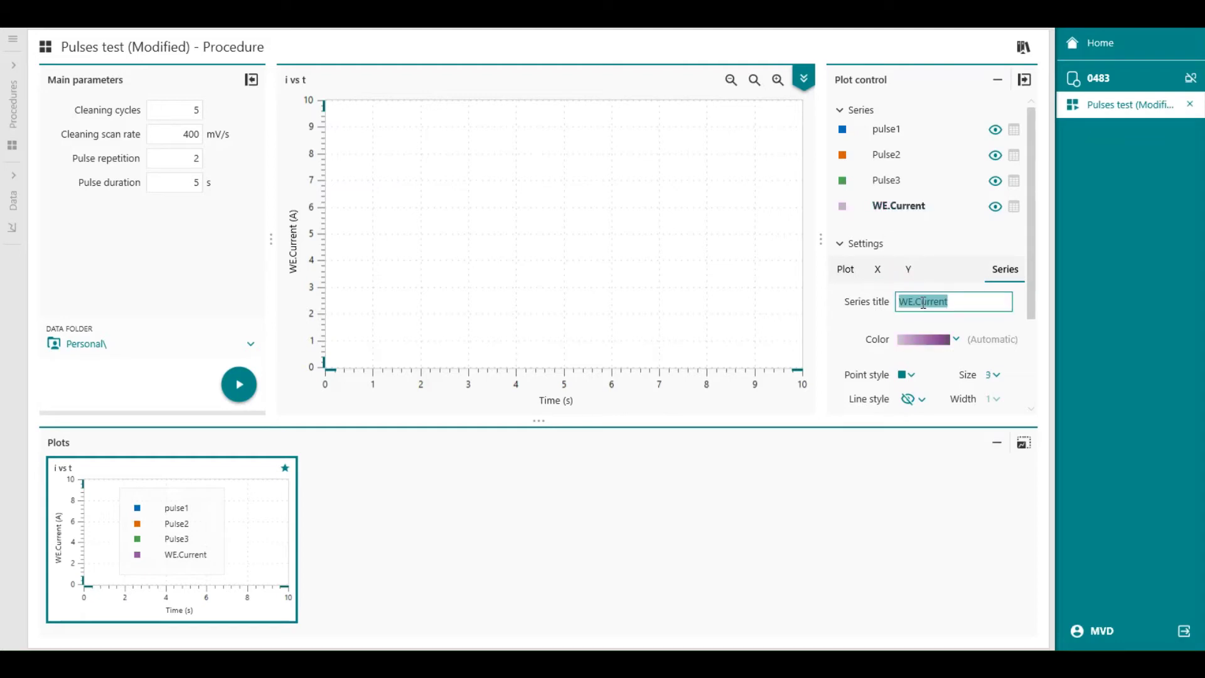
{"action": "type", "text": "CV"}
Step: Colour the CV series cycles with the Full spectrum gradient
{"action": "left_click", "coordinate": [956, 340]}
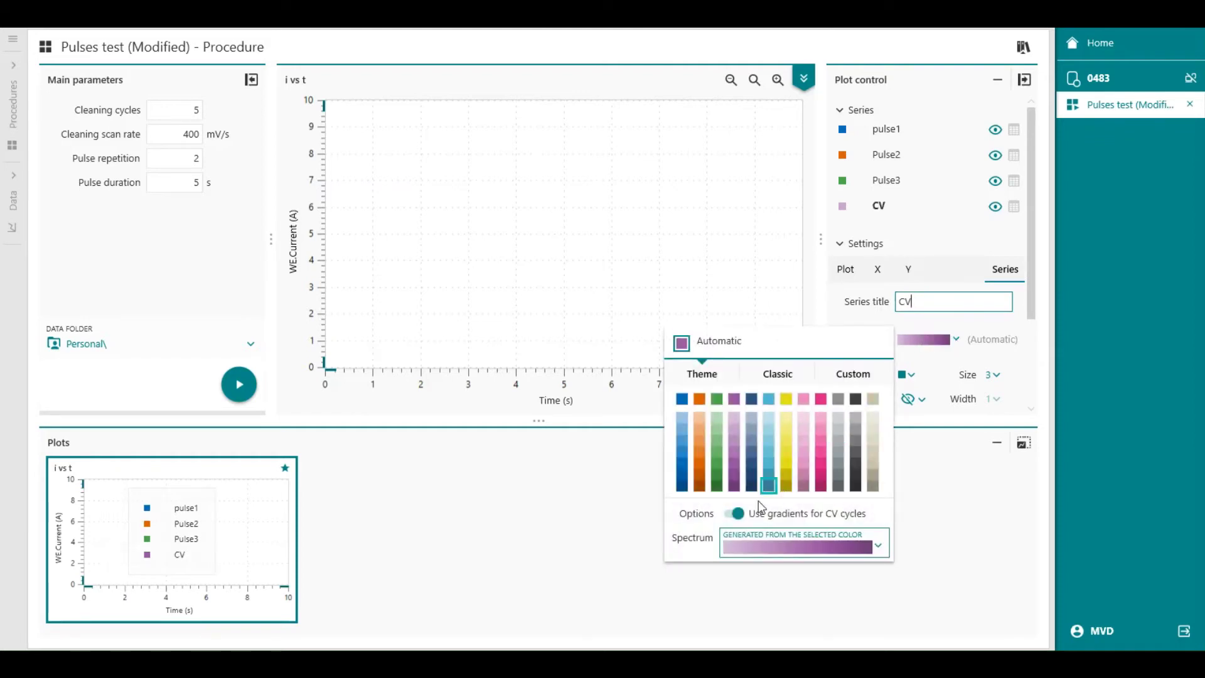
{"action": "left_click", "coordinate": [736, 514]}
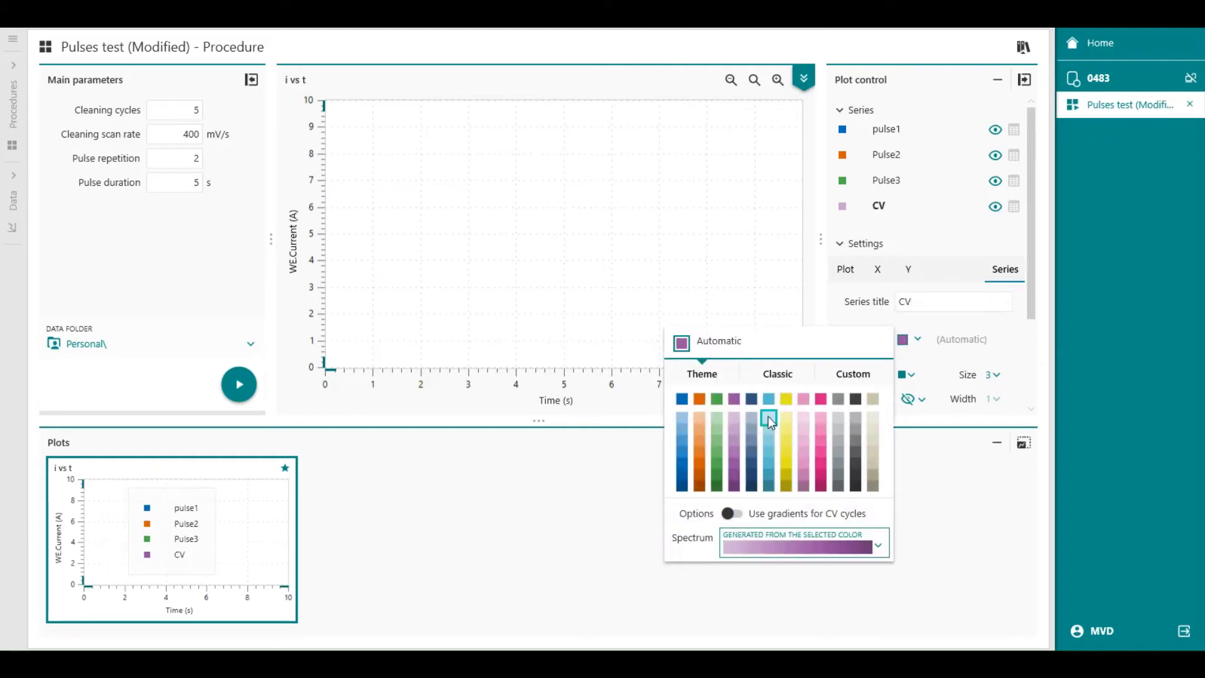
{"action": "left_click", "coordinate": [828, 540]}
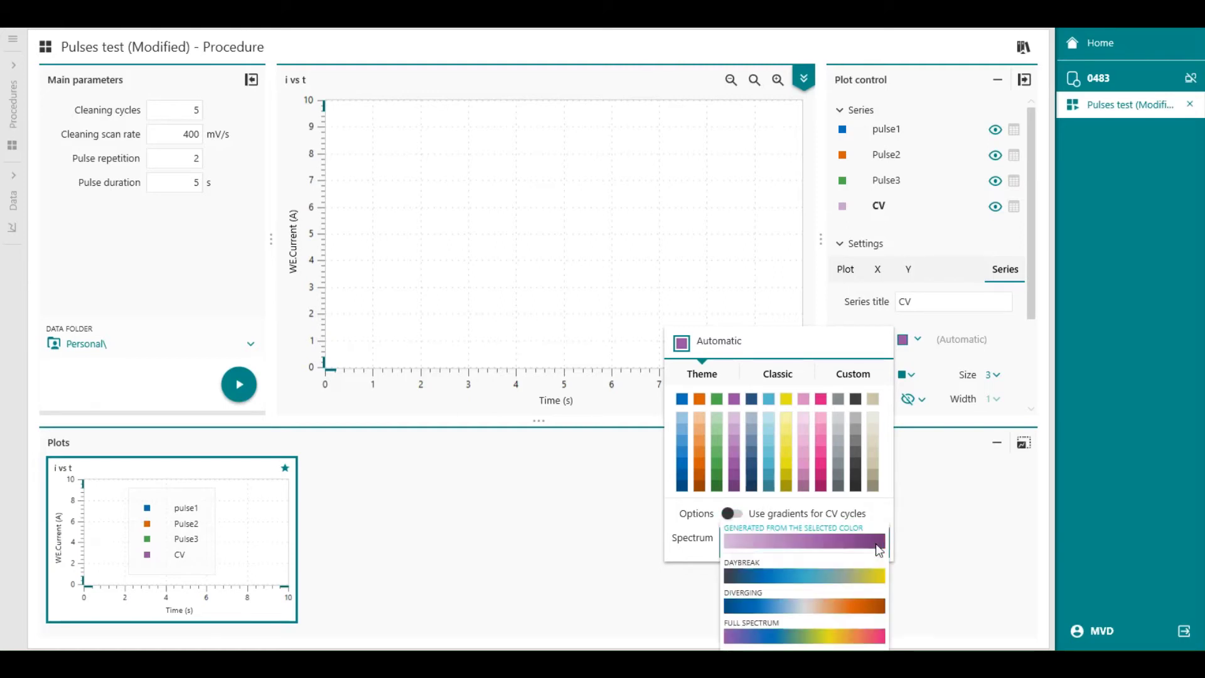
{"action": "left_click", "coordinate": [778, 630]}
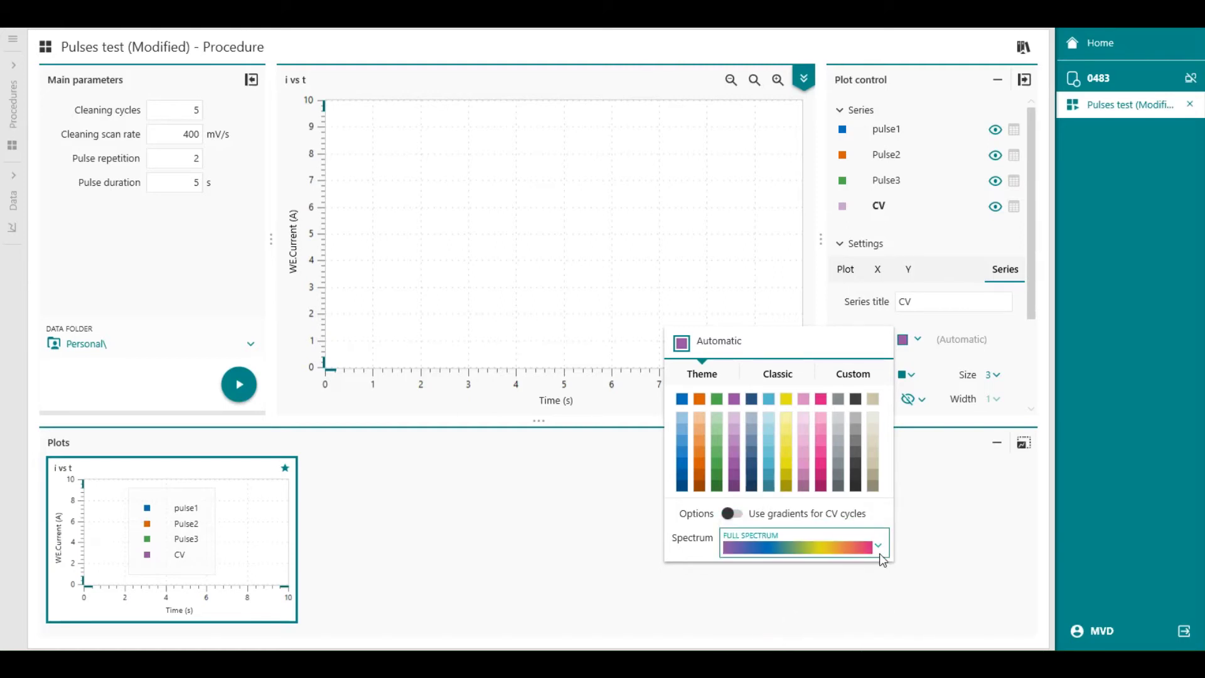
{"action": "left_click", "coordinate": [731, 513]}
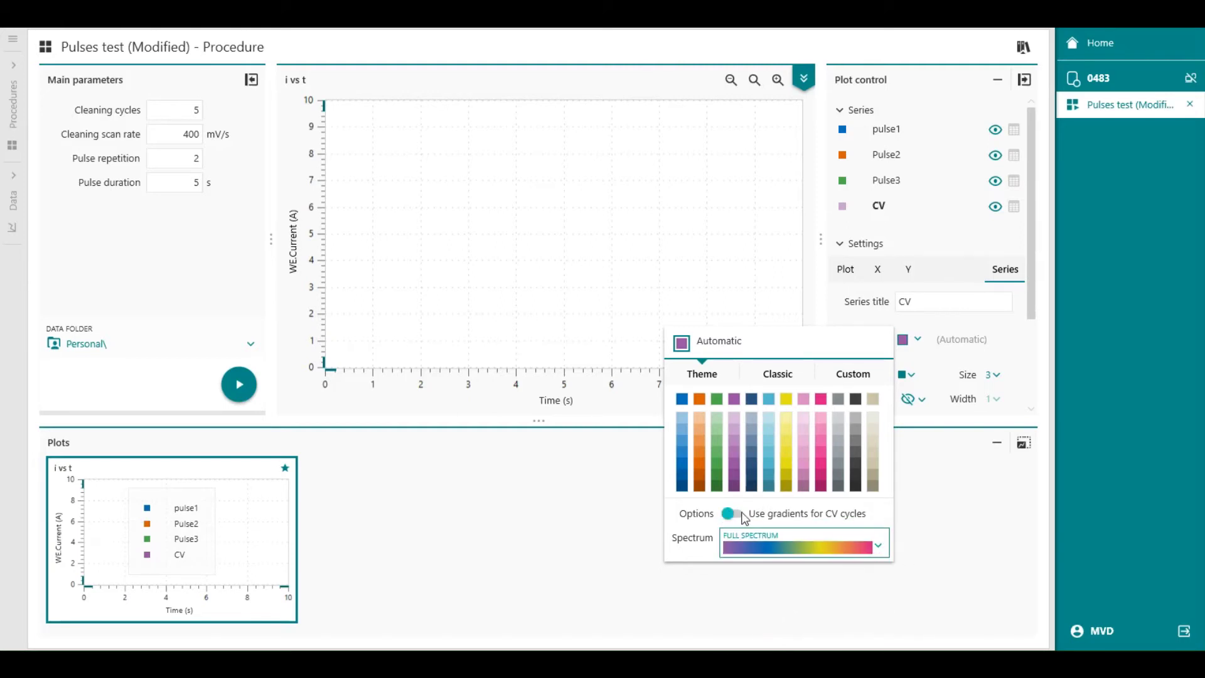
{"action": "left_click", "coordinate": [933, 544]}
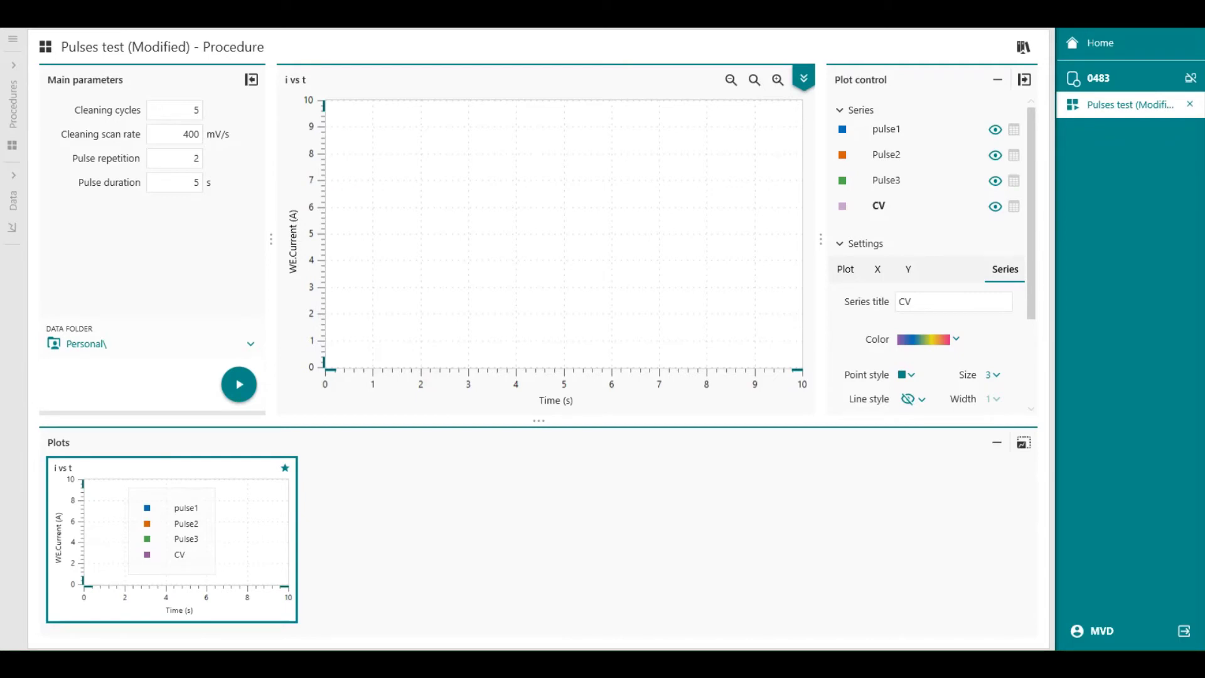
Step: Save the procedure as 'CV cleaning and Pulses test', description 'CV + 3 repeats chrono', and select it in the library
{"action": "left_click", "coordinate": [799, 83]}
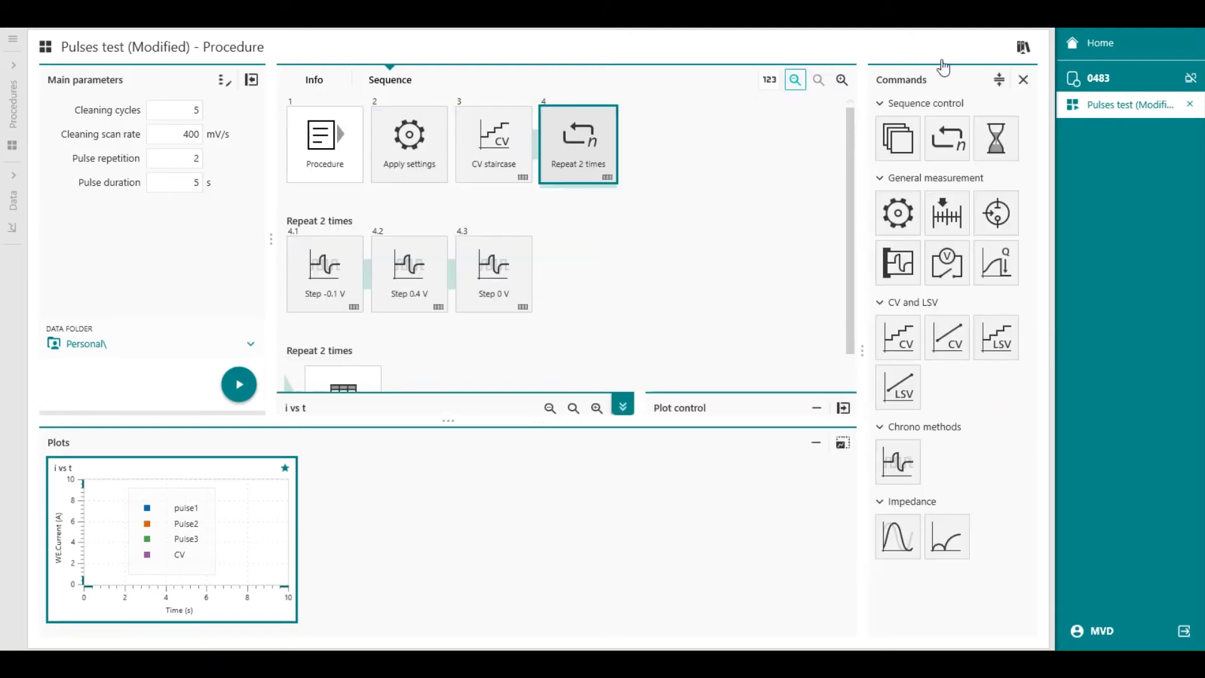
{"action": "left_click", "coordinate": [1022, 58]}
{"action": "left_click", "coordinate": [550, 349]}
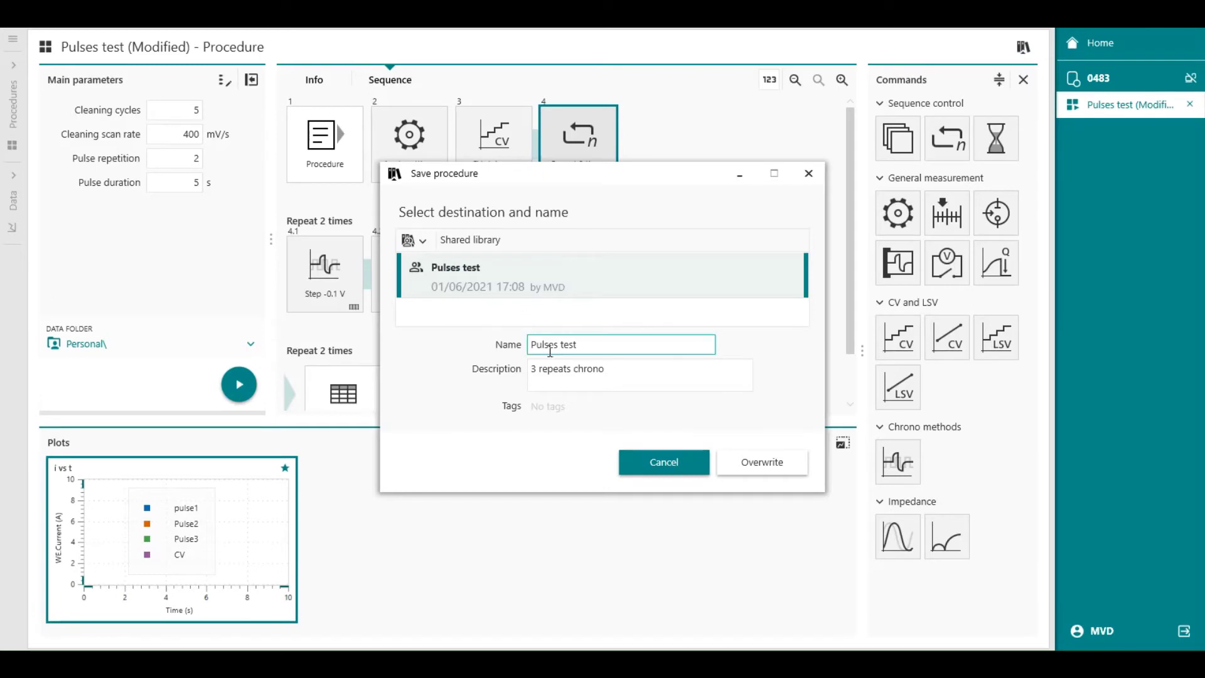
{"action": "triple_click", "coordinate": [594, 345]}
{"action": "left_click", "coordinate": [539, 367]}
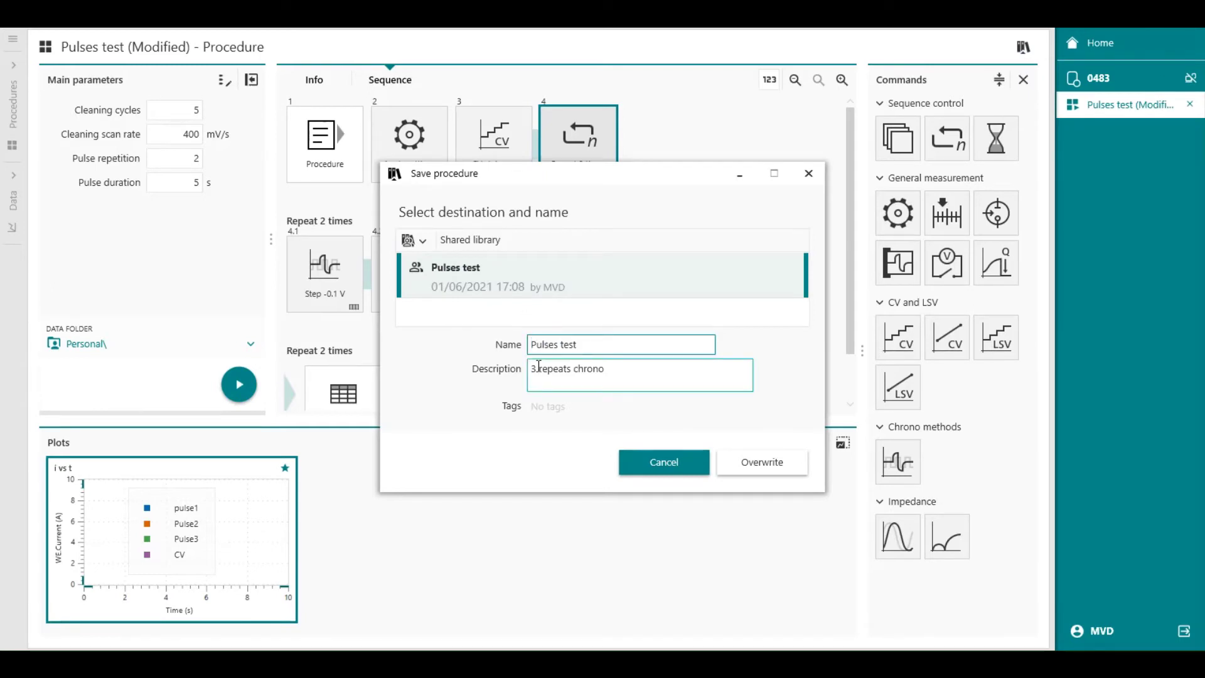
{"action": "type", "text": "CV clean"}
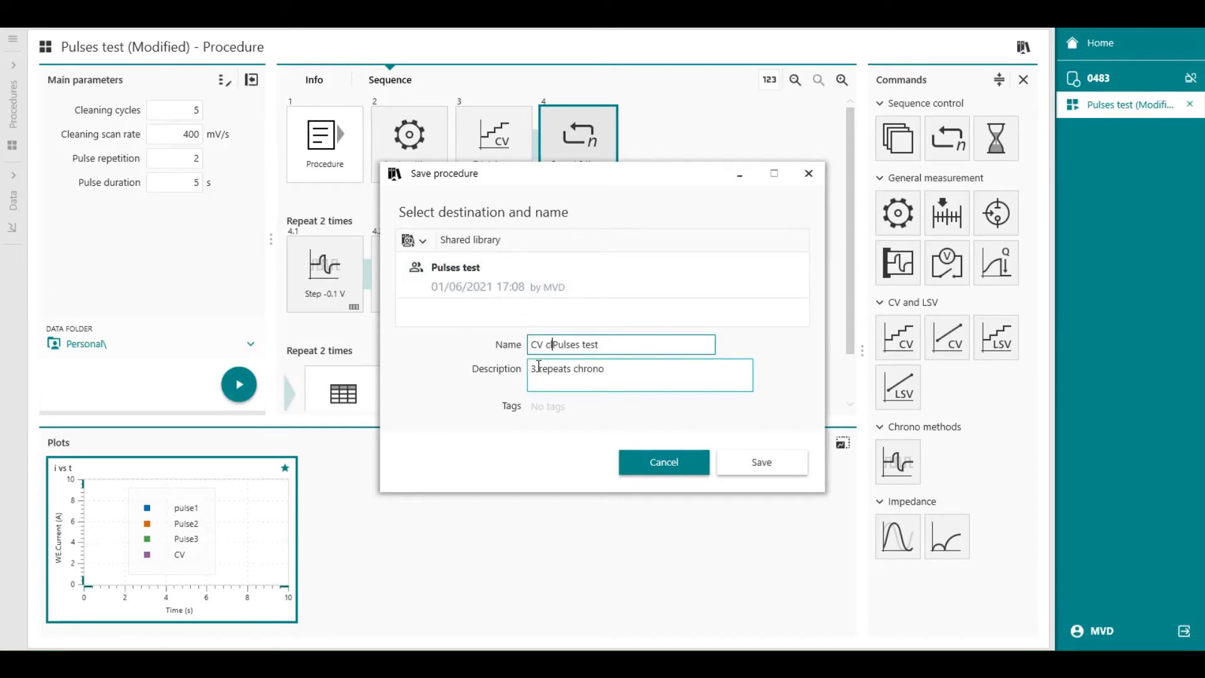
{"action": "type", "text": "ing and"}
{"action": "triple_click", "coordinate": [543, 376]}
{"action": "key", "text": "Home"}
{"action": "type", "text": "CV +"}
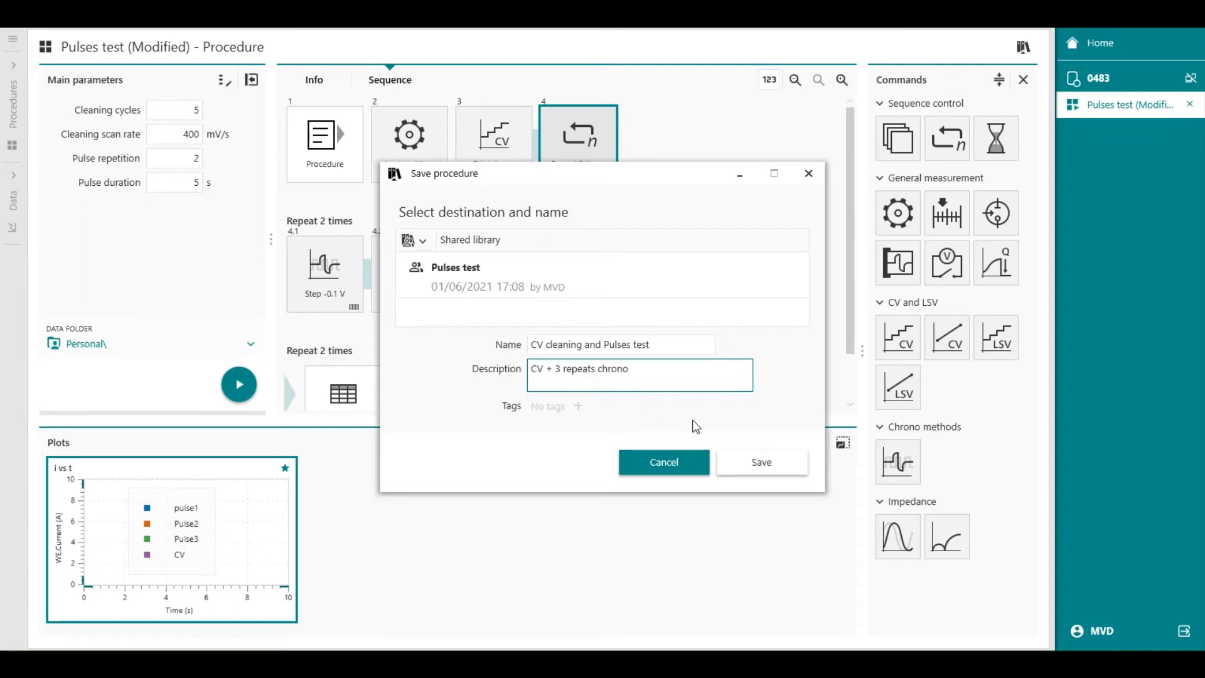
{"action": "left_click", "coordinate": [779, 465]}
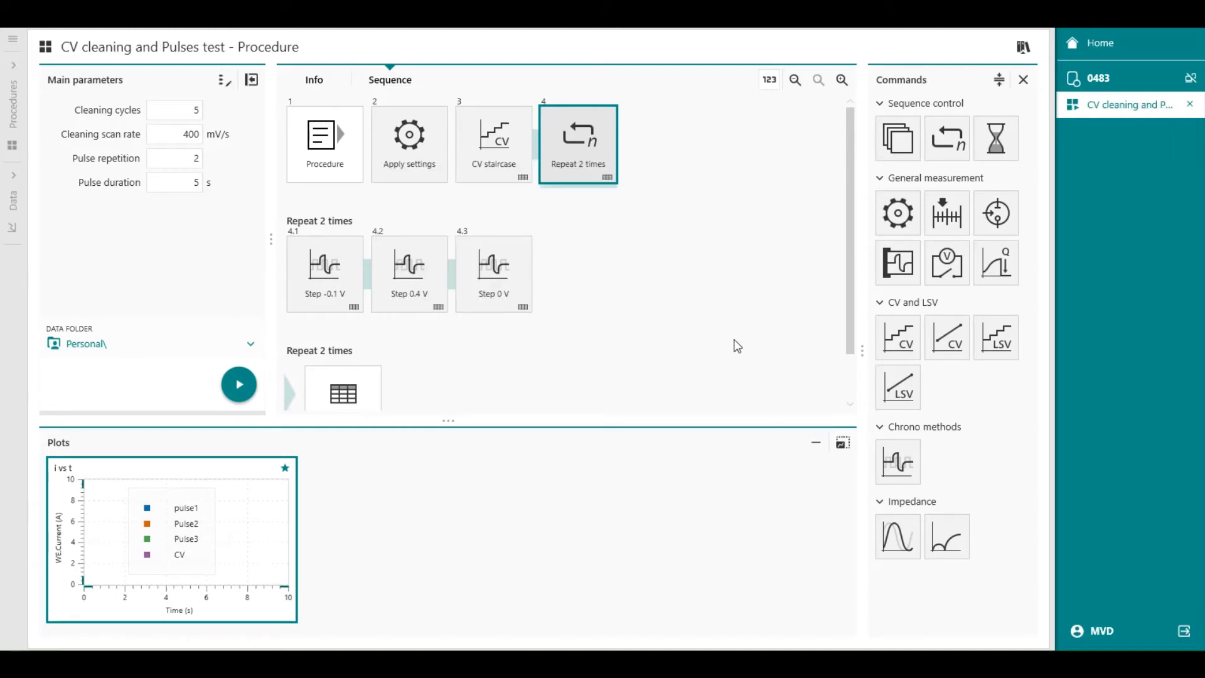
{"action": "left_click", "coordinate": [15, 105]}
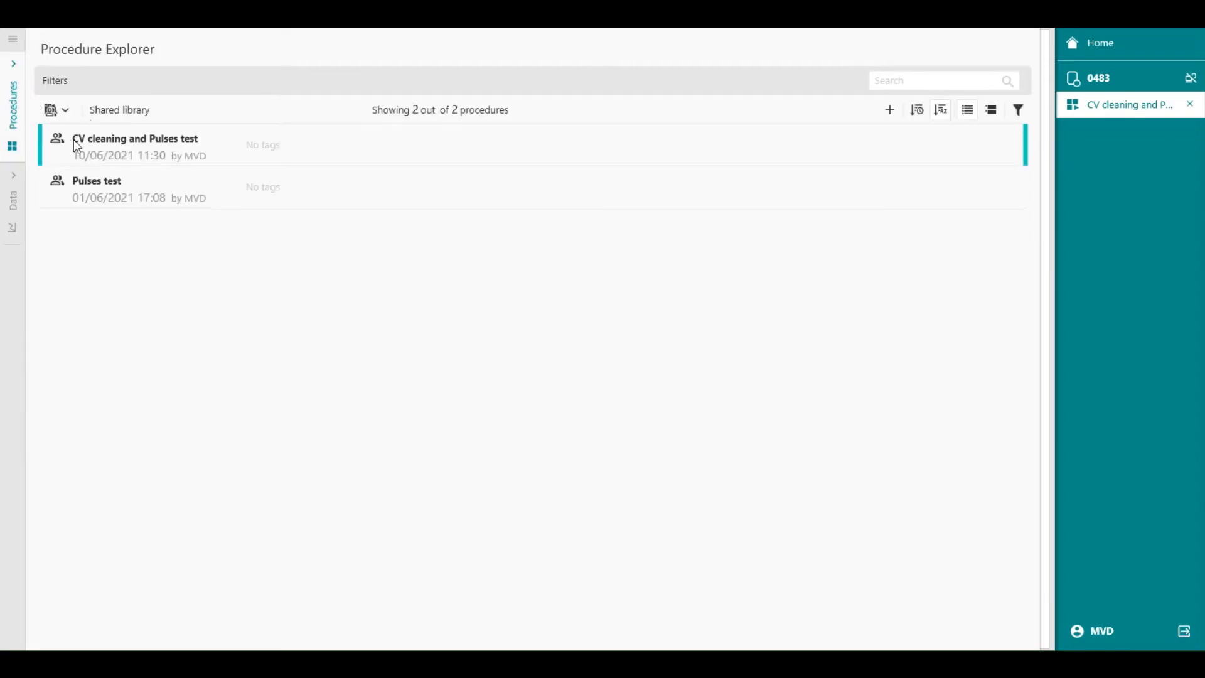
{"action": "left_click", "coordinate": [101, 143]}
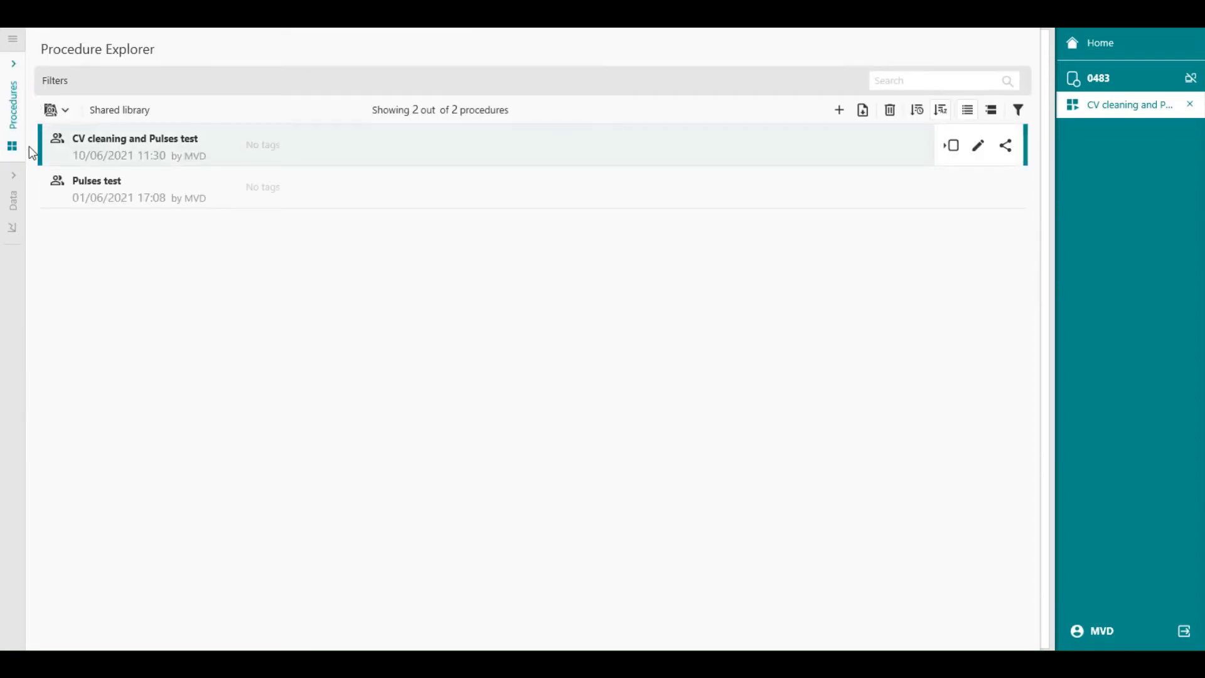
Step: Open the saved 'CV cleaning and Pulses test' procedure from the Procedures list for editing
{"action": "left_click", "coordinate": [13, 207]}
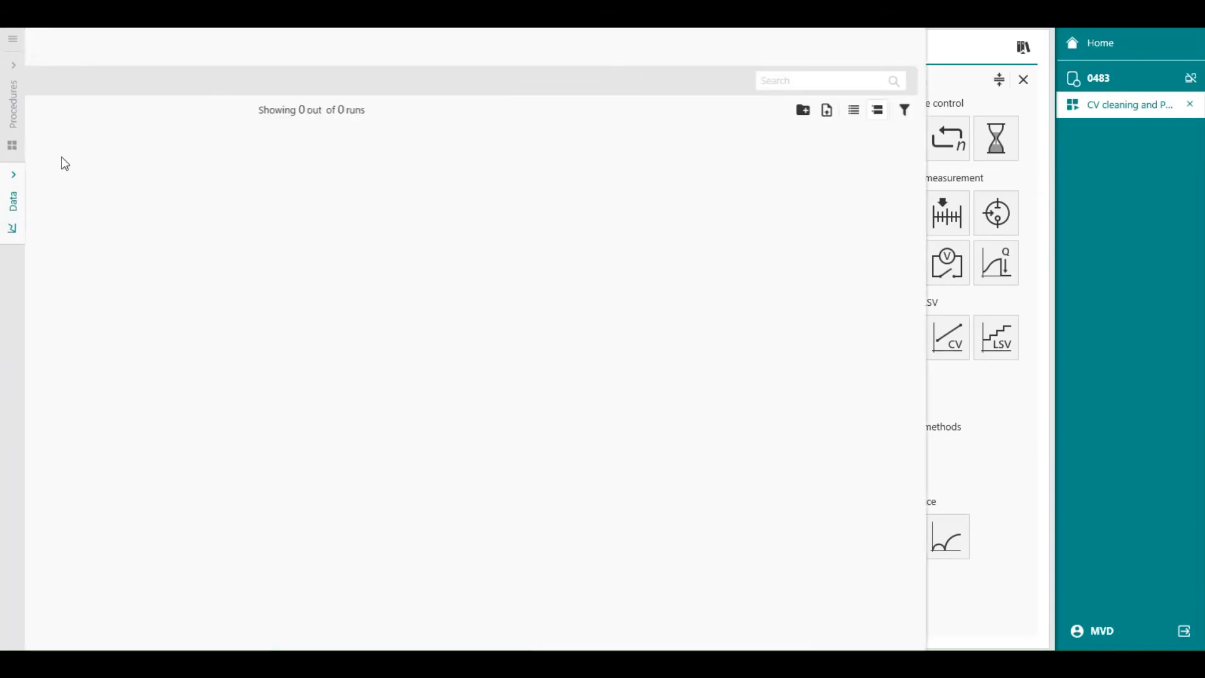
{"action": "left_click", "coordinate": [13, 103]}
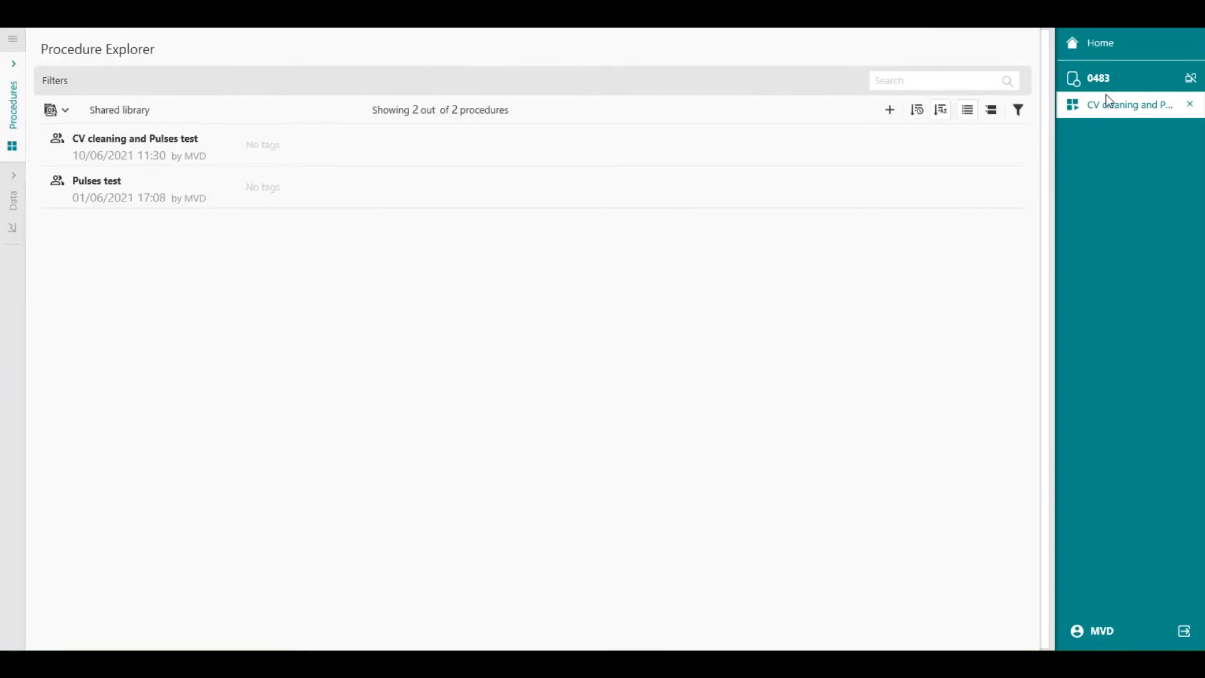
{"action": "left_click", "coordinate": [1111, 102]}
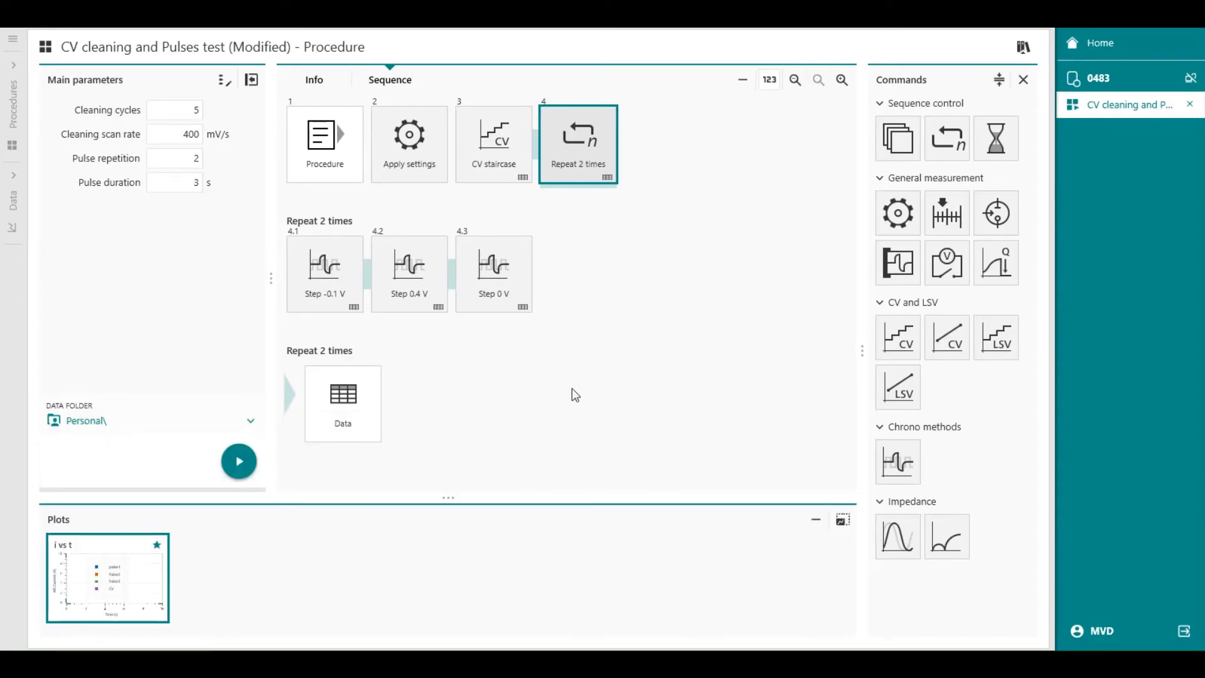
Step: Change Cleaning cycles to 4 and Pulse duration to 4 s, leaving Data Folder on Personal
{"action": "left_click", "coordinate": [176, 113]}
{"action": "type", "text": "4"}
{"action": "left_click", "coordinate": [215, 143]}
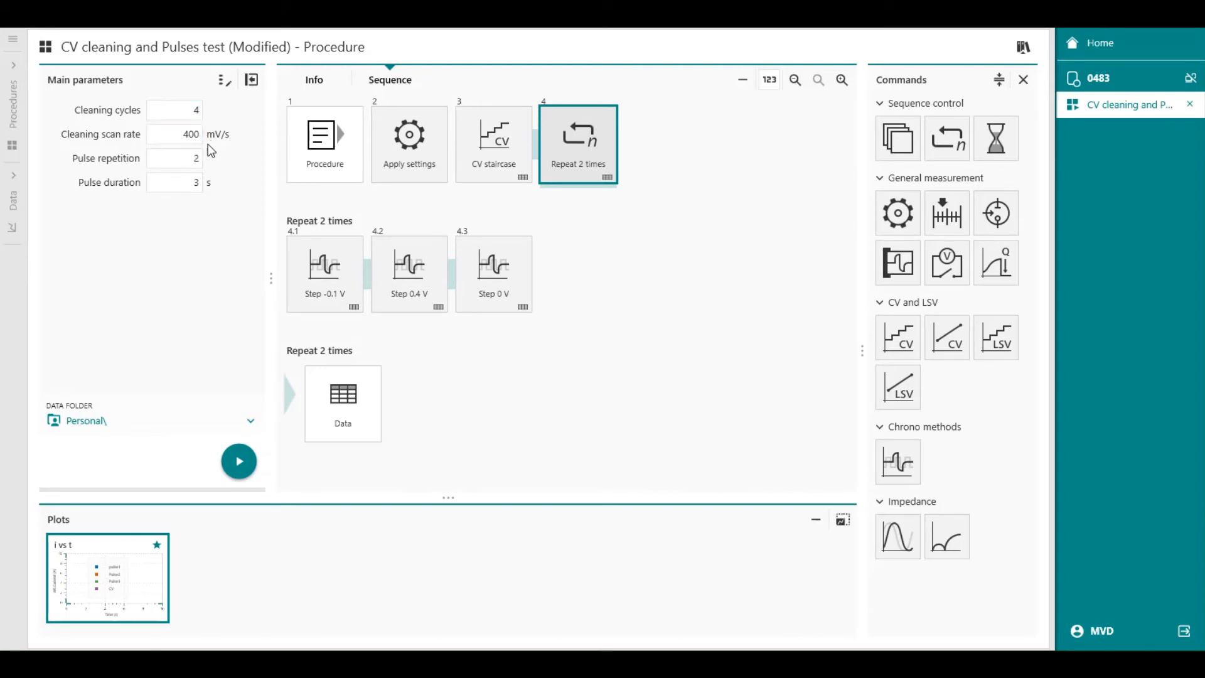
{"action": "left_click", "coordinate": [177, 159]}
{"action": "left_click", "coordinate": [202, 183]}
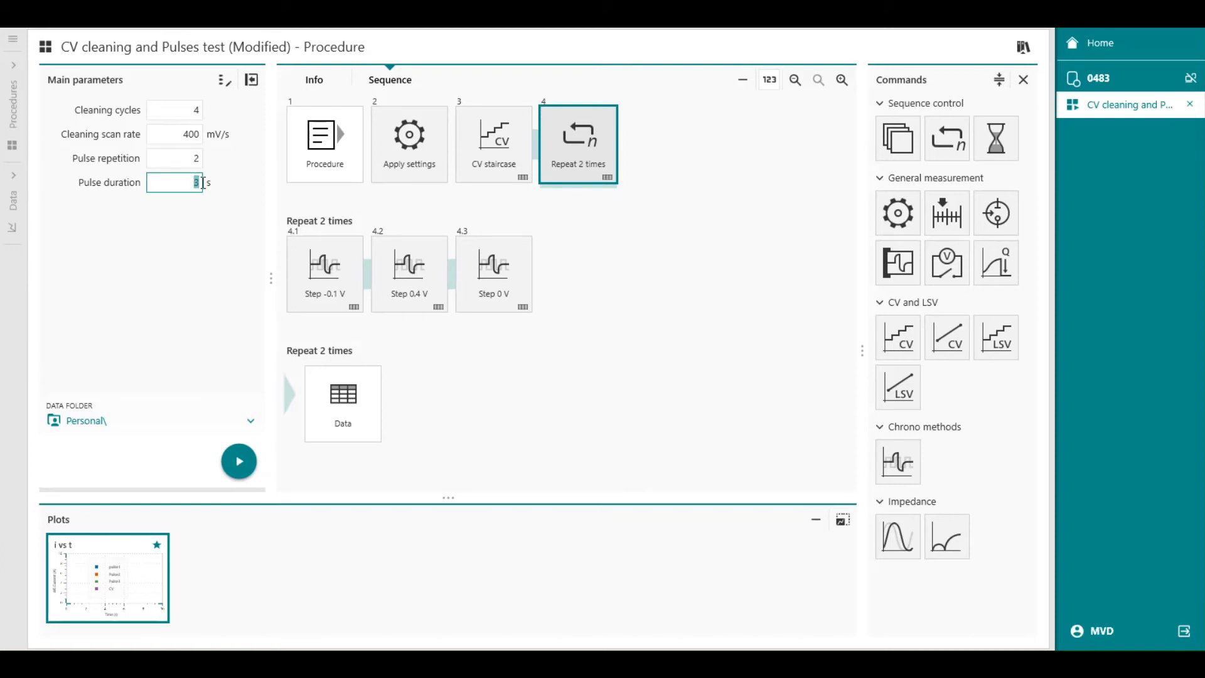
{"action": "type", "text": "4"}
{"action": "key", "text": "Return"}
{"action": "left_click", "coordinate": [251, 419]}
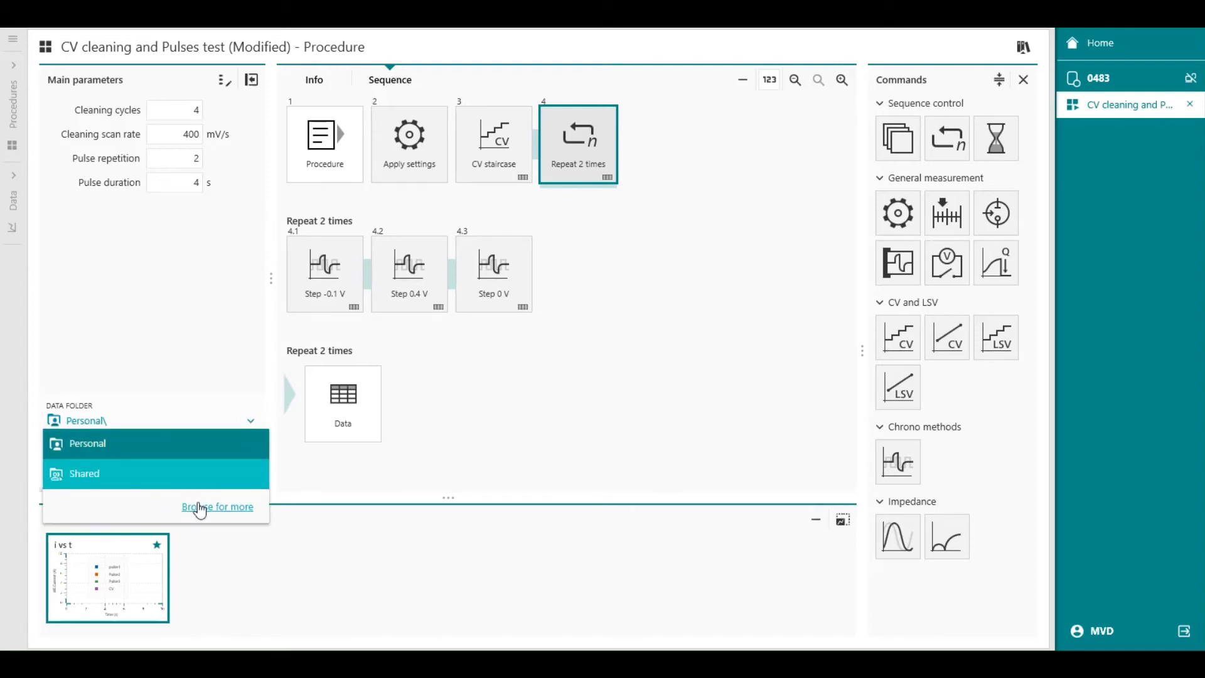
{"action": "left_click", "coordinate": [342, 472]}
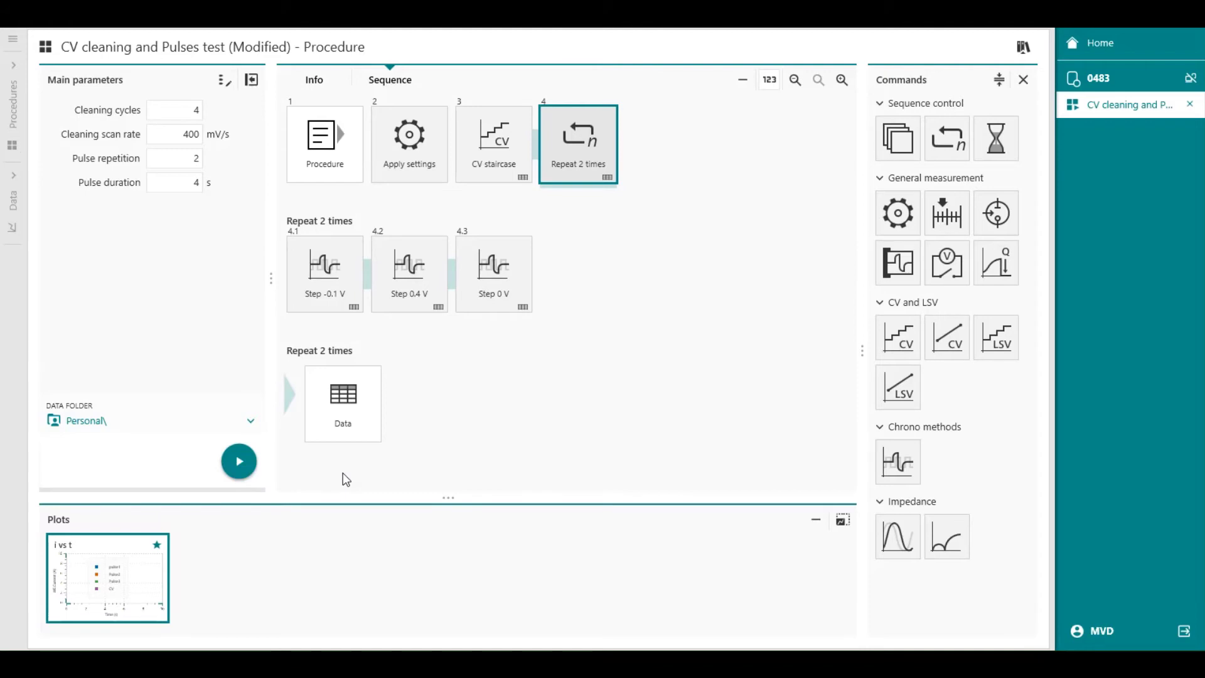
Step: Start the run and enlarge the i vs t plot to watch four CV cycles and pulses
{"action": "left_click", "coordinate": [238, 464]}
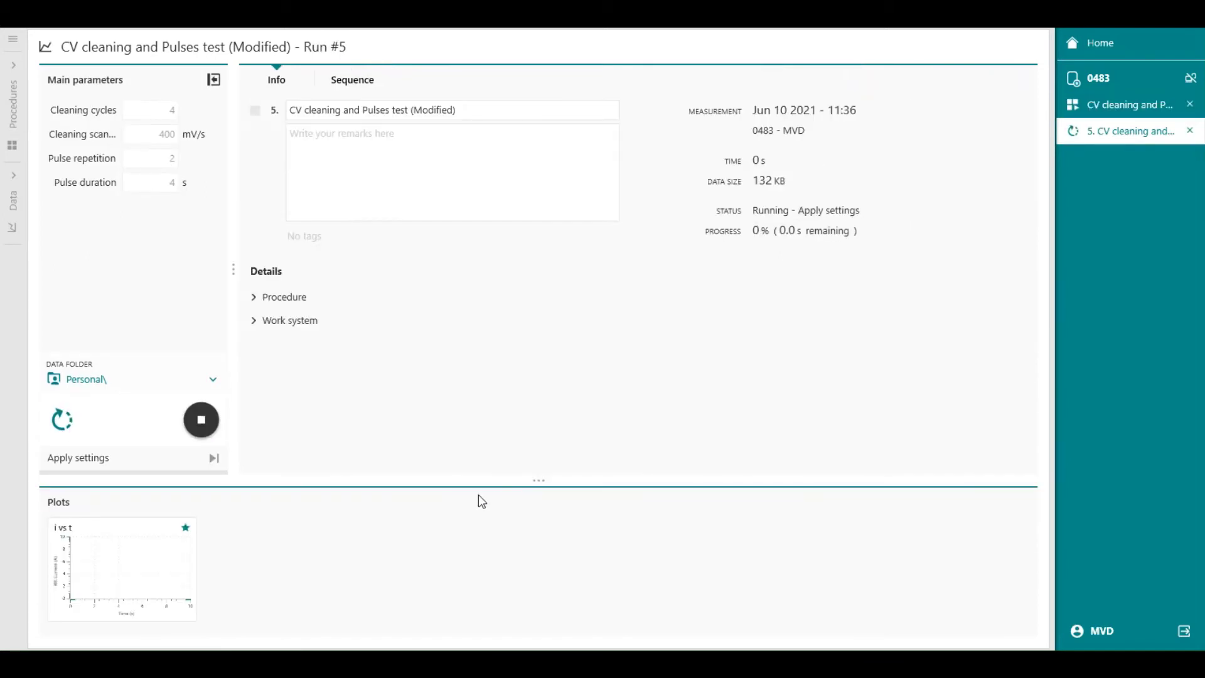
{"action": "left_click_drag", "start_coordinate": [534, 476], "coordinate": [538, 384]}
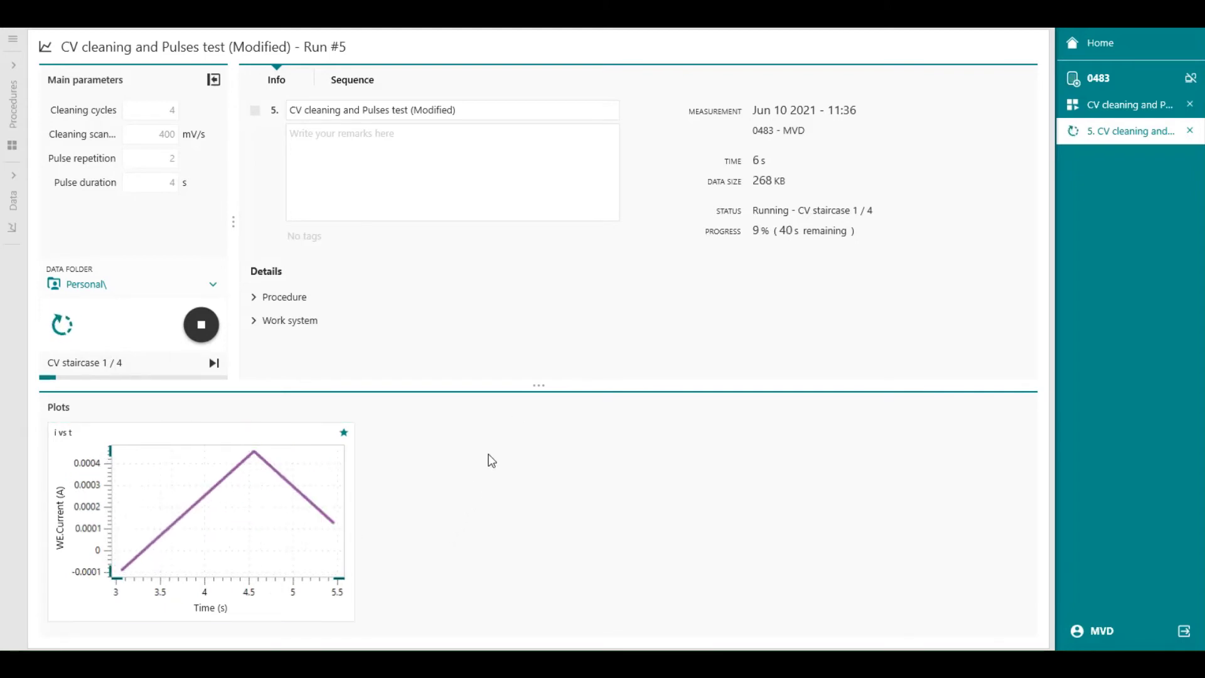
{"action": "left_click", "coordinate": [351, 83]}
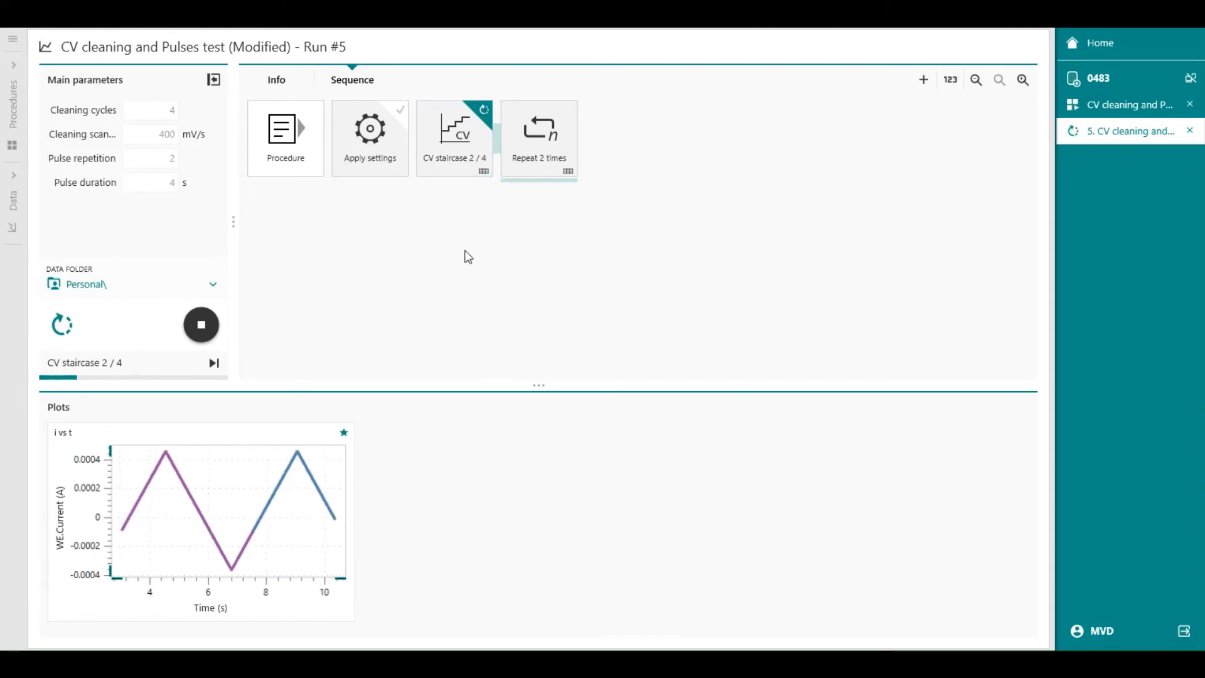
{"action": "left_click_drag", "start_coordinate": [530, 384], "coordinate": [551, 360]}
{"action": "left_click", "coordinate": [353, 500]}
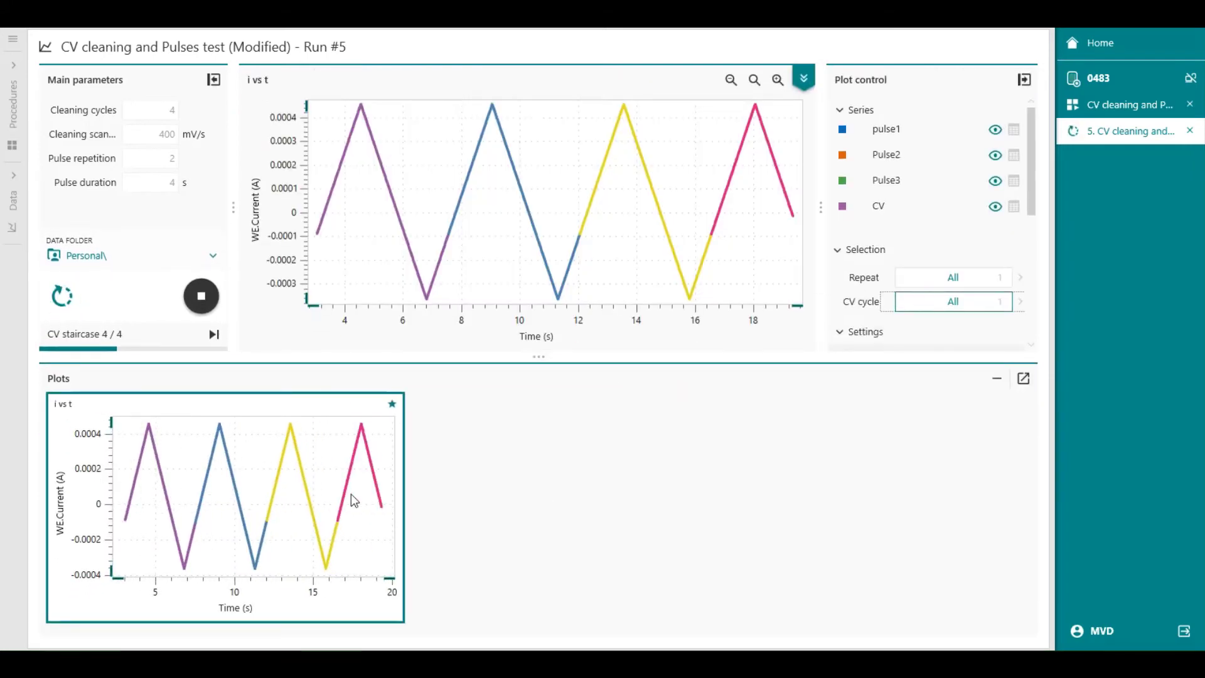
{"action": "left_click_drag", "start_coordinate": [526, 363], "coordinate": [530, 471]}
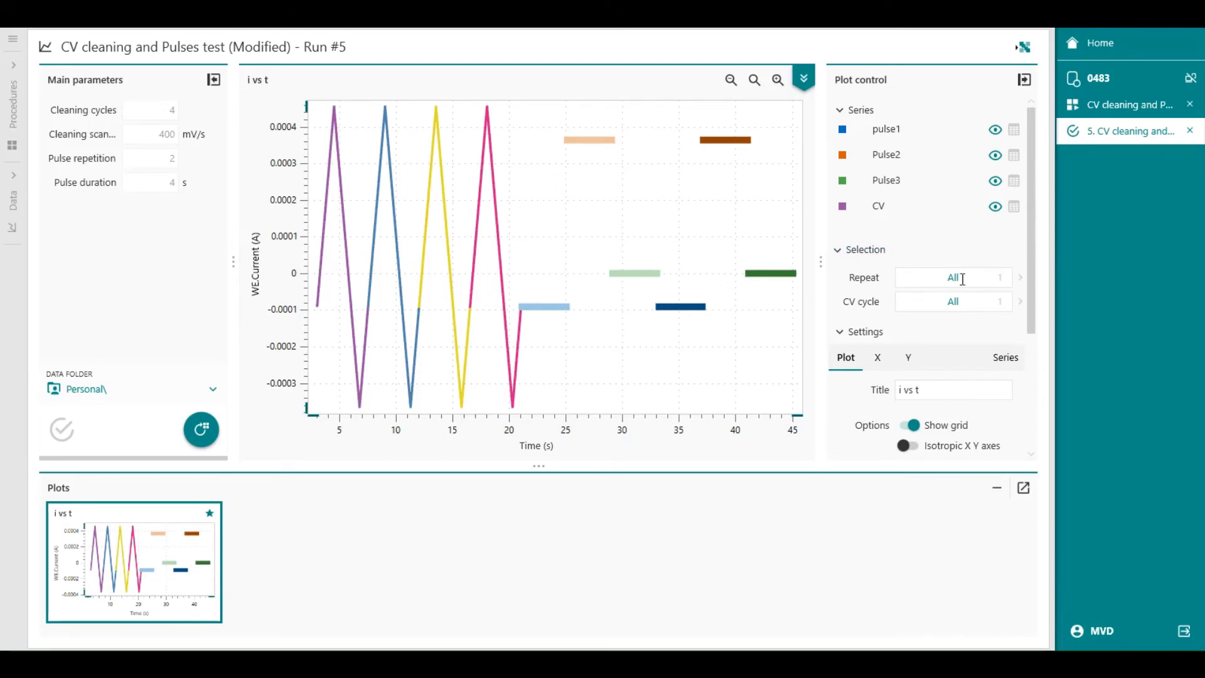
Step: Step through CV cycles one to four individually in the Run #5 i vs t plot
{"action": "left_click", "coordinate": [1020, 303]}
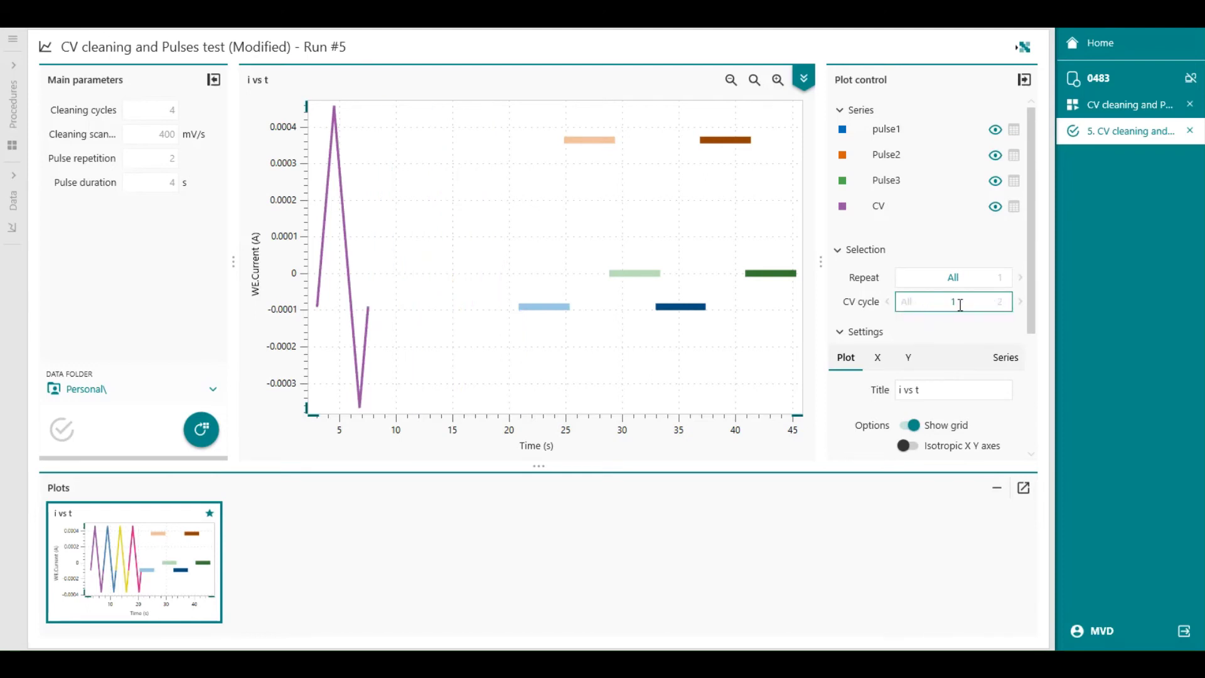
{"action": "left_click", "coordinate": [994, 303]}
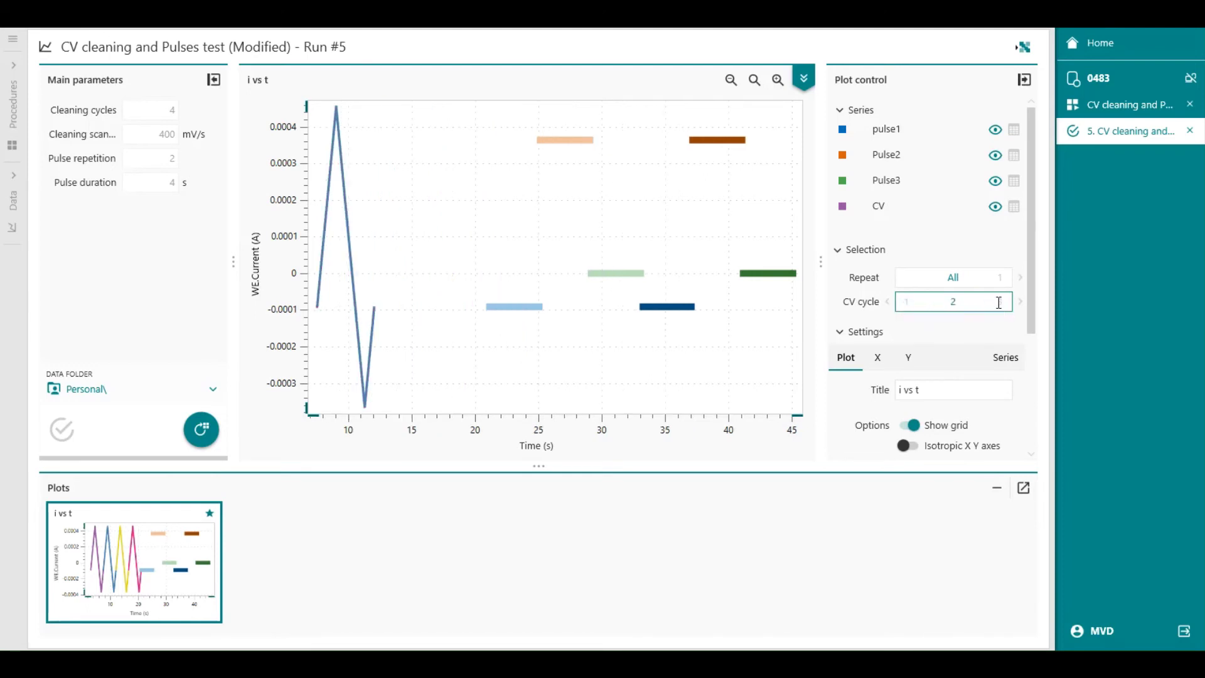
{"action": "left_click", "coordinate": [998, 303]}
{"action": "left_click", "coordinate": [1001, 303]}
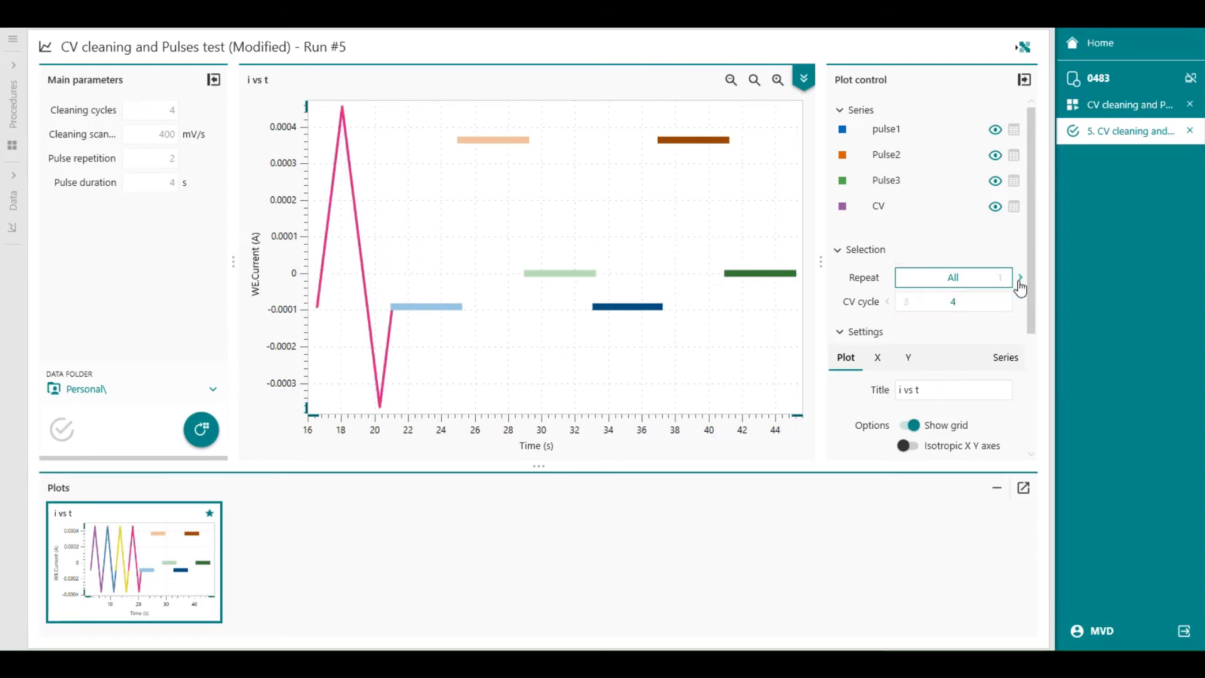
Step: Check each pulse repeat, then set both the Repeat and CV cycle selectors to All
{"action": "left_click", "coordinate": [1019, 280]}
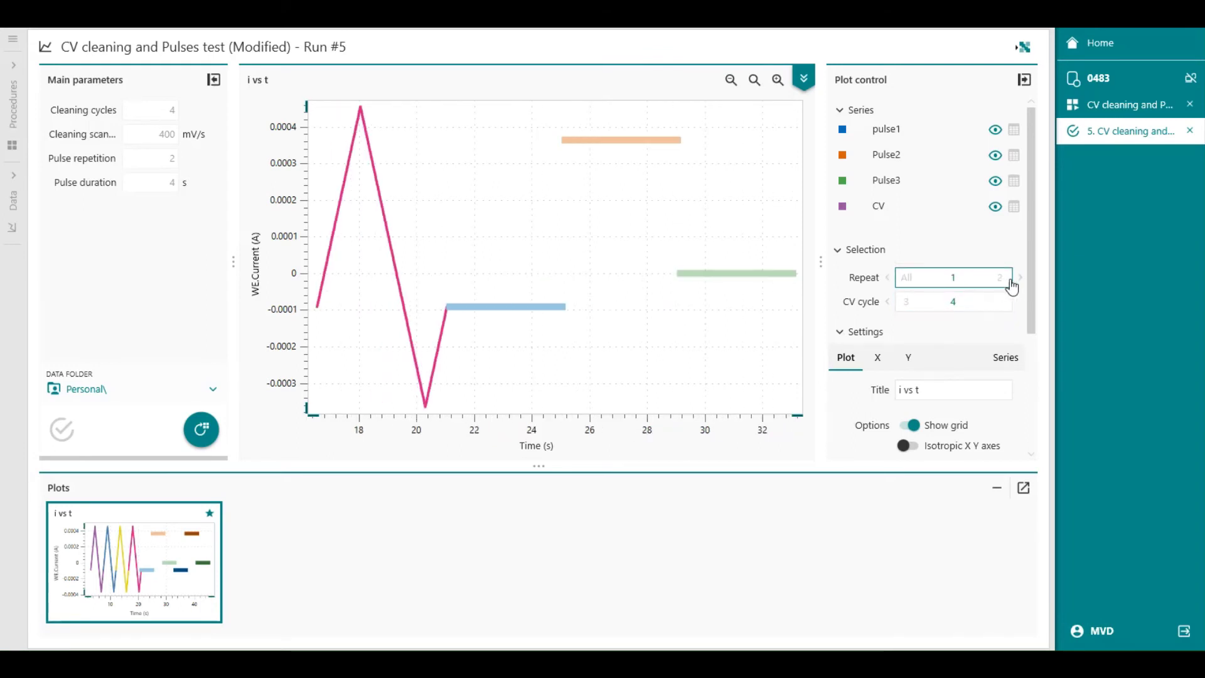
{"action": "left_click", "coordinate": [1000, 282]}
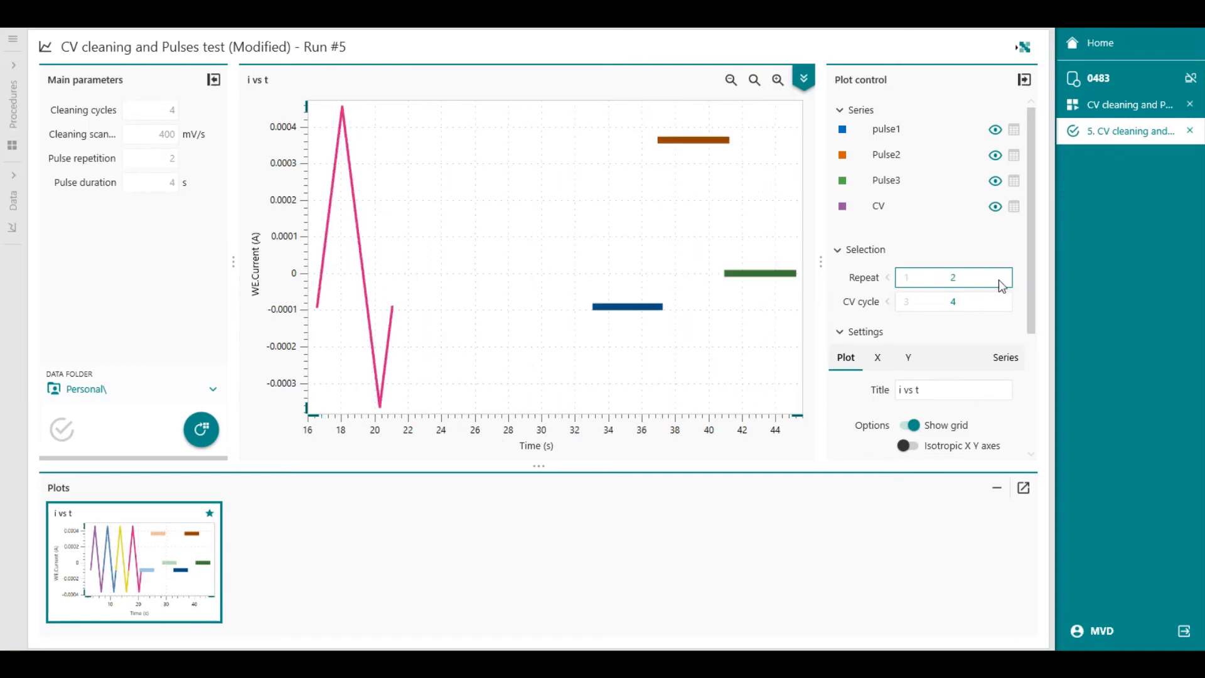
{"action": "left_click", "coordinate": [887, 278]}
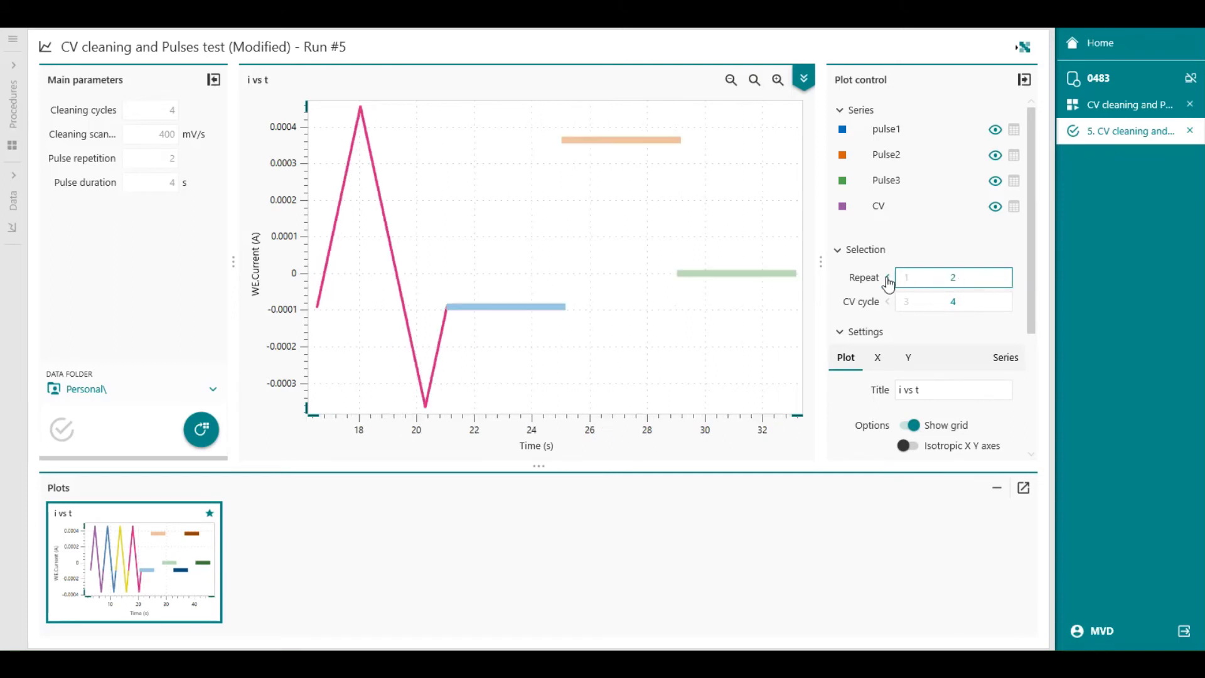
{"action": "left_click", "coordinate": [887, 279]}
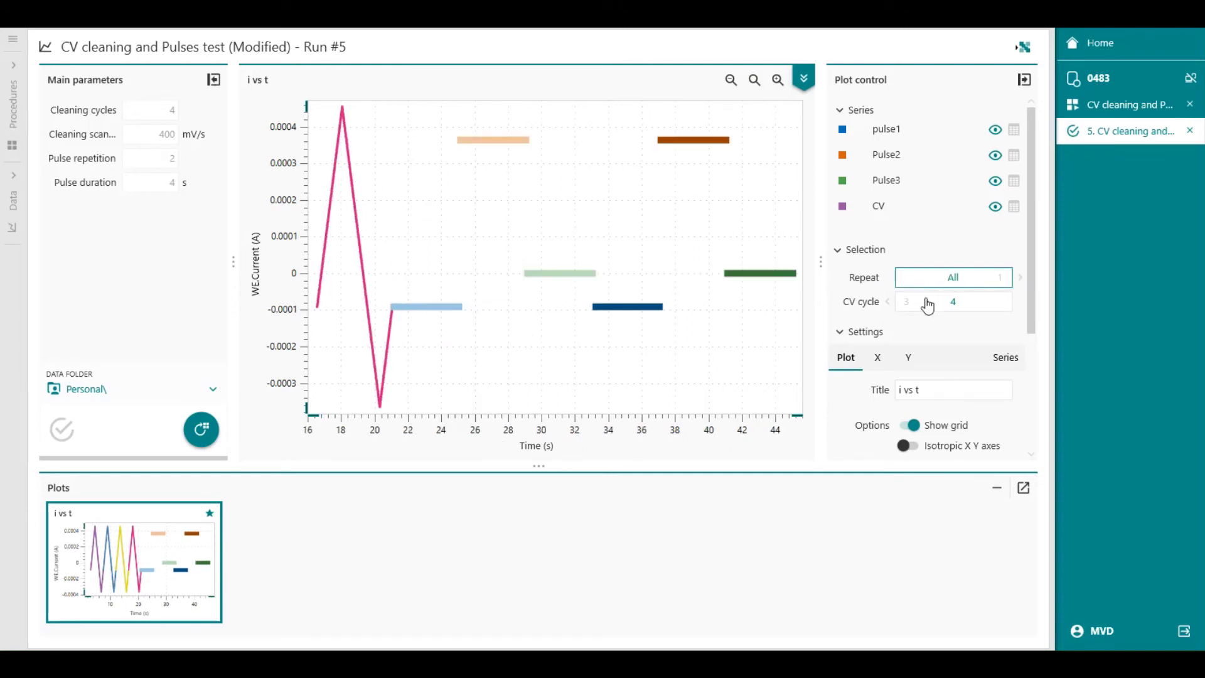
{"action": "left_click", "coordinate": [887, 302]}
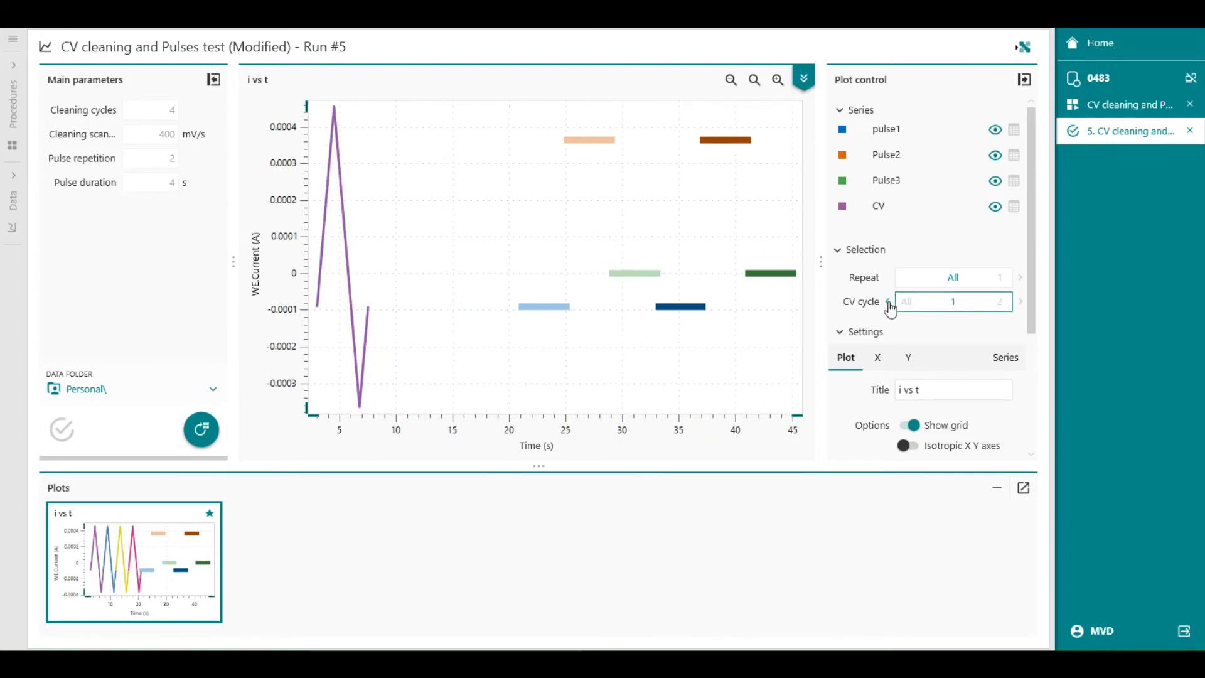
{"action": "left_click", "coordinate": [888, 301]}
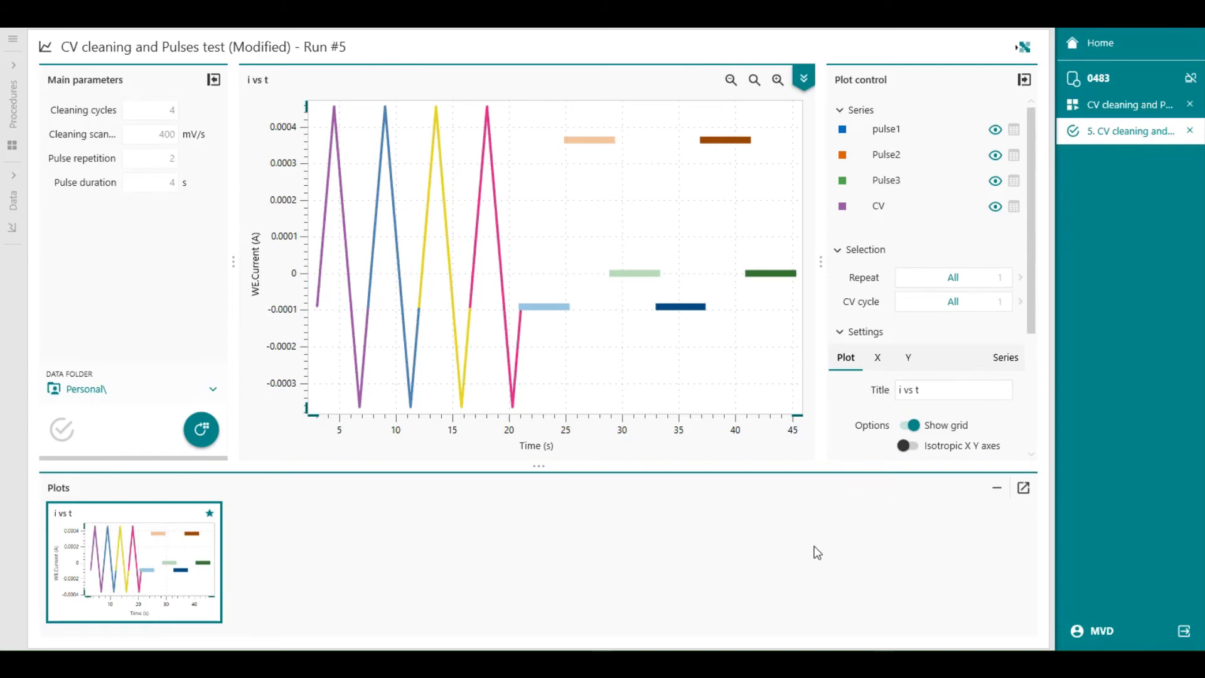
Step: Open the editable procedure with the Commands list shown and more room for plots
{"action": "left_click", "coordinate": [802, 79]}
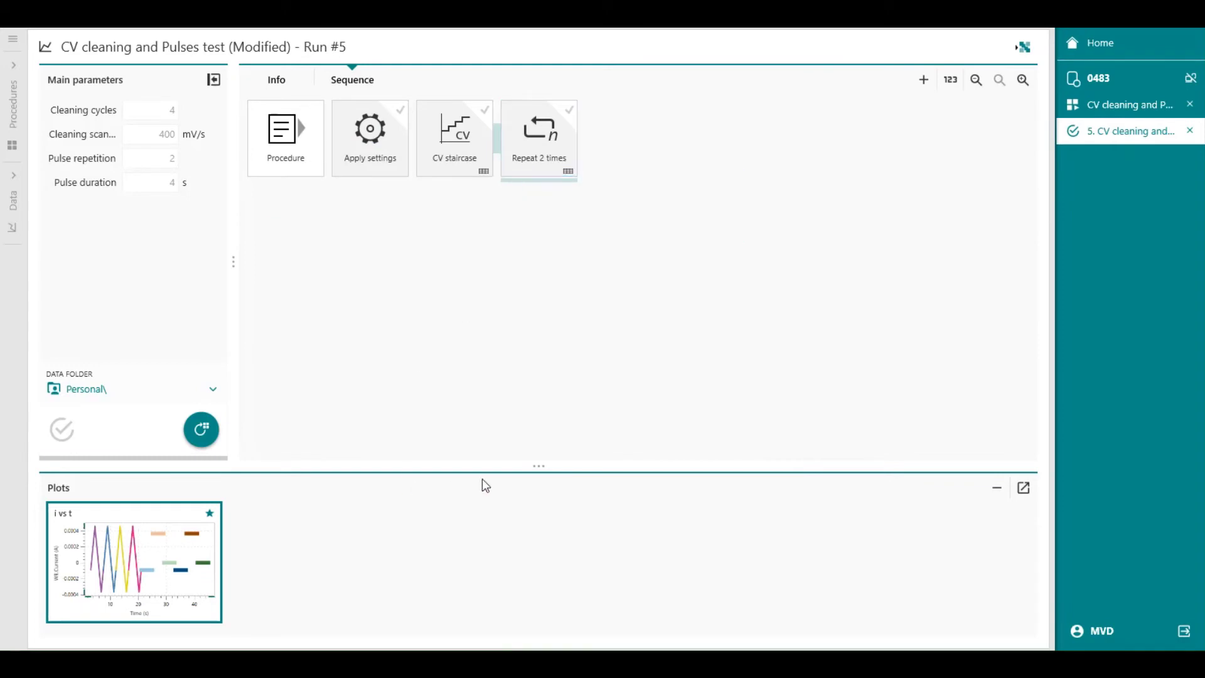
{"action": "left_click", "coordinate": [921, 82]}
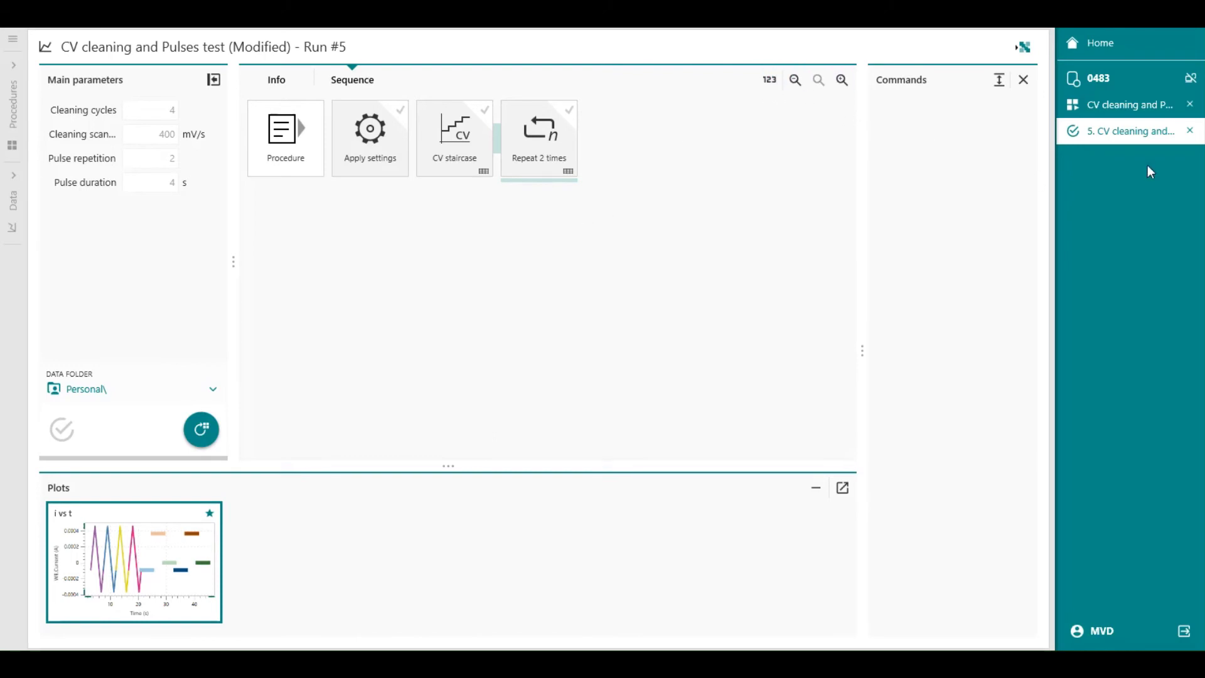
{"action": "left_click", "coordinate": [1140, 111]}
{"action": "left_click", "coordinate": [1101, 134]}
{"action": "left_click", "coordinate": [1134, 116]}
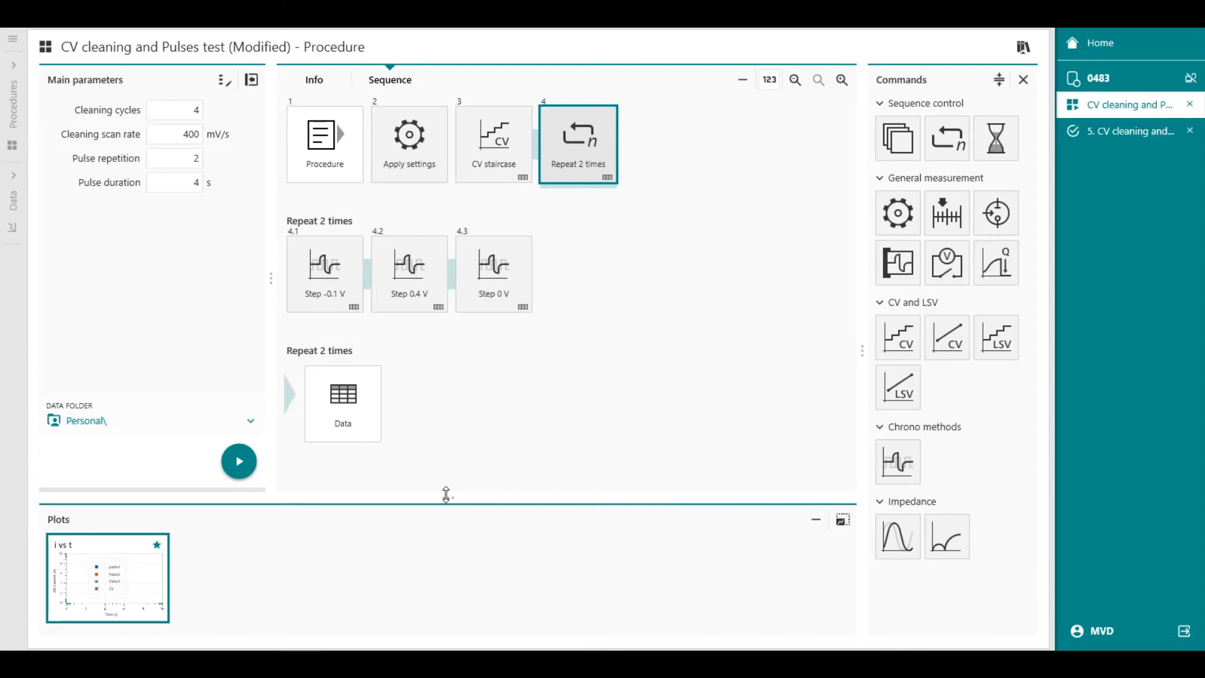
{"action": "left_click_drag", "start_coordinate": [446, 497], "coordinate": [453, 460]}
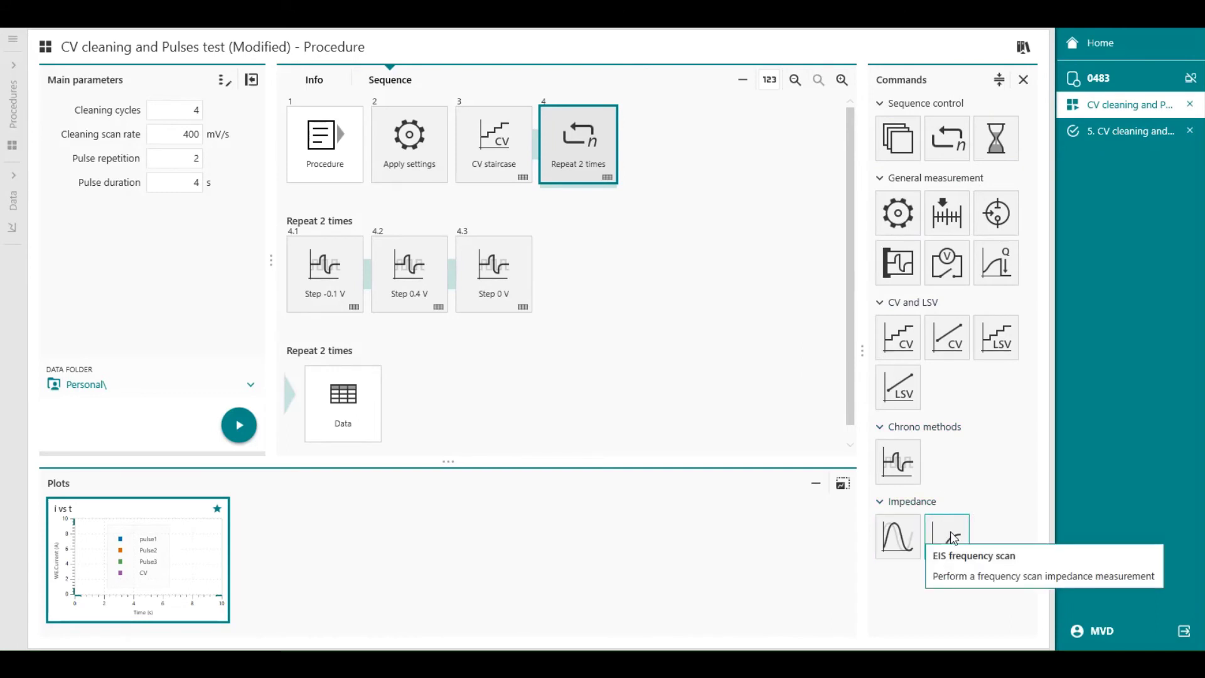
Step: Insert an EIS frequency scan after Repeat 2 times, with an Apply 0 V step before it
{"action": "mouse_move", "coordinate": [951, 537]}
{"action": "left_mouse_down"}
{"action": "mouse_move", "coordinate": [784, 369]}
{"action": "mouse_move", "coordinate": [704, 150]}
{"action": "mouse_move", "coordinate": [673, 120]}
{"action": "left_mouse_up"}
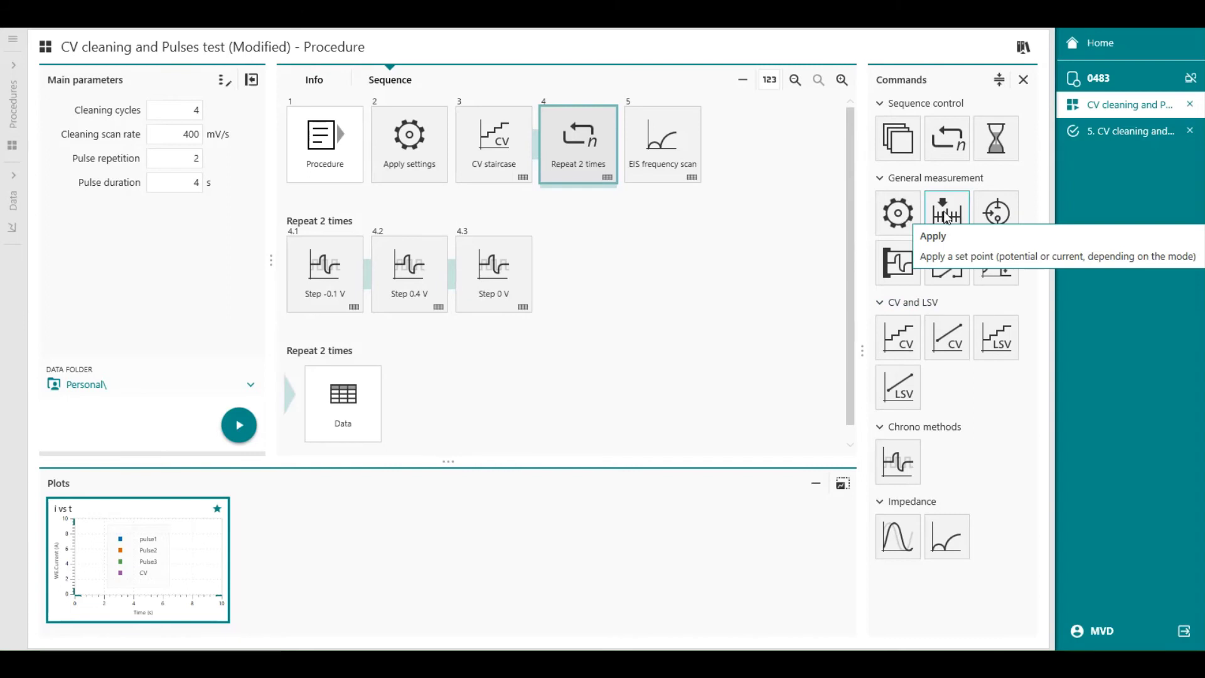
{"action": "left_click_drag", "start_coordinate": [946, 217], "coordinate": [621, 126]}
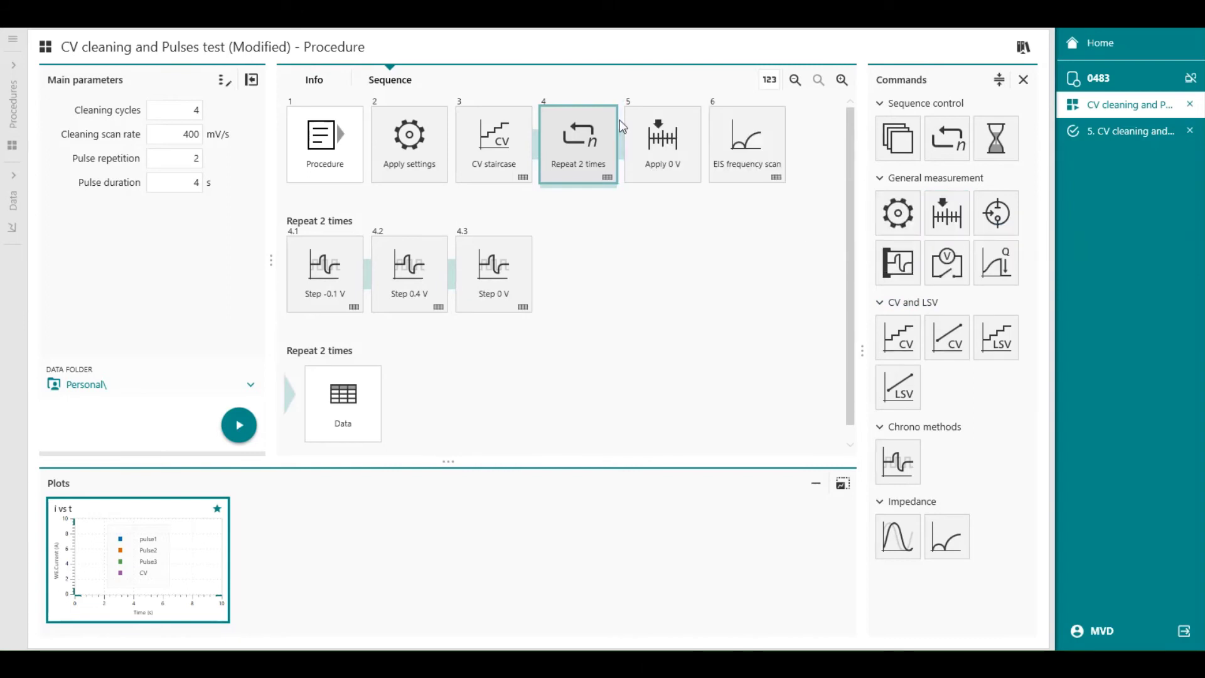
{"action": "left_click", "coordinate": [679, 166]}
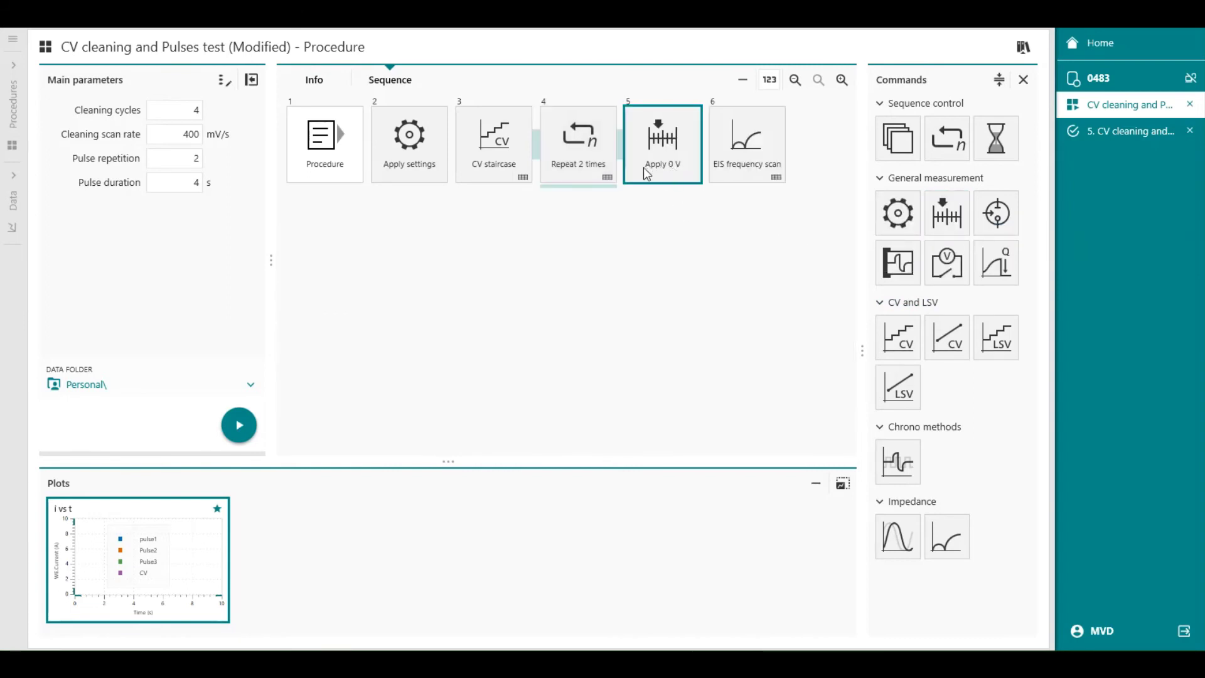
Step: Link the Step 0 V pulse's potential to a new main parameter named Step potential
{"action": "left_click", "coordinate": [577, 176]}
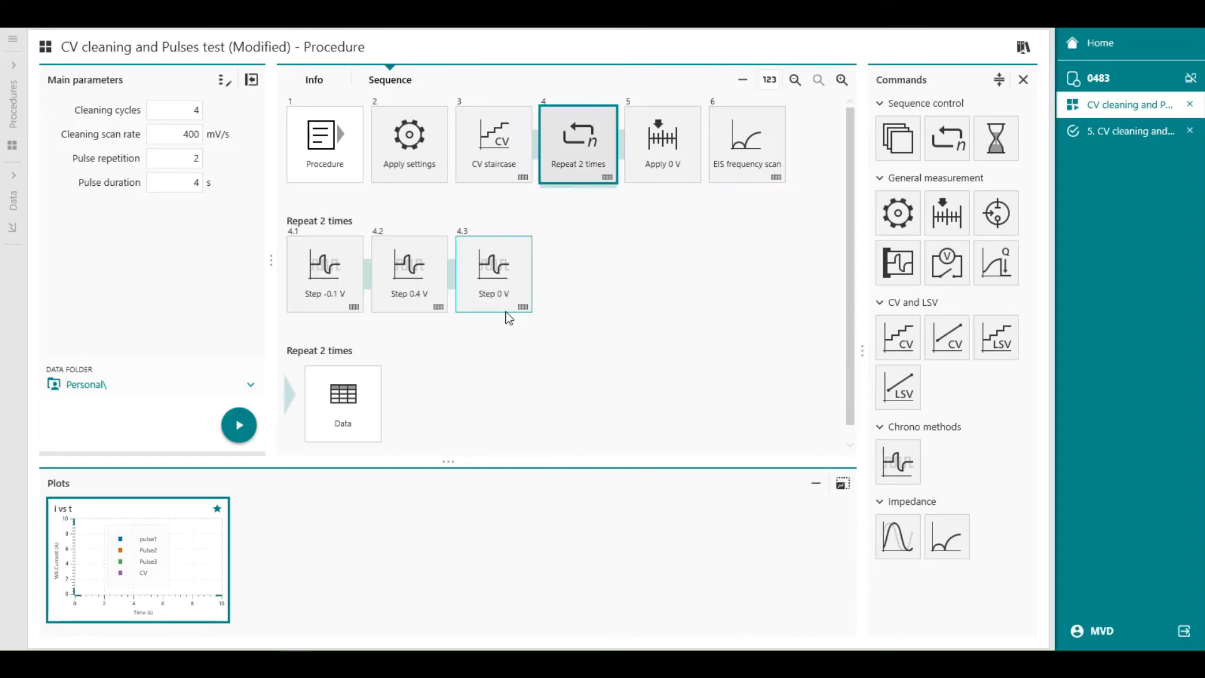
{"action": "left_click", "coordinate": [502, 292]}
{"action": "double_click", "coordinate": [502, 290]}
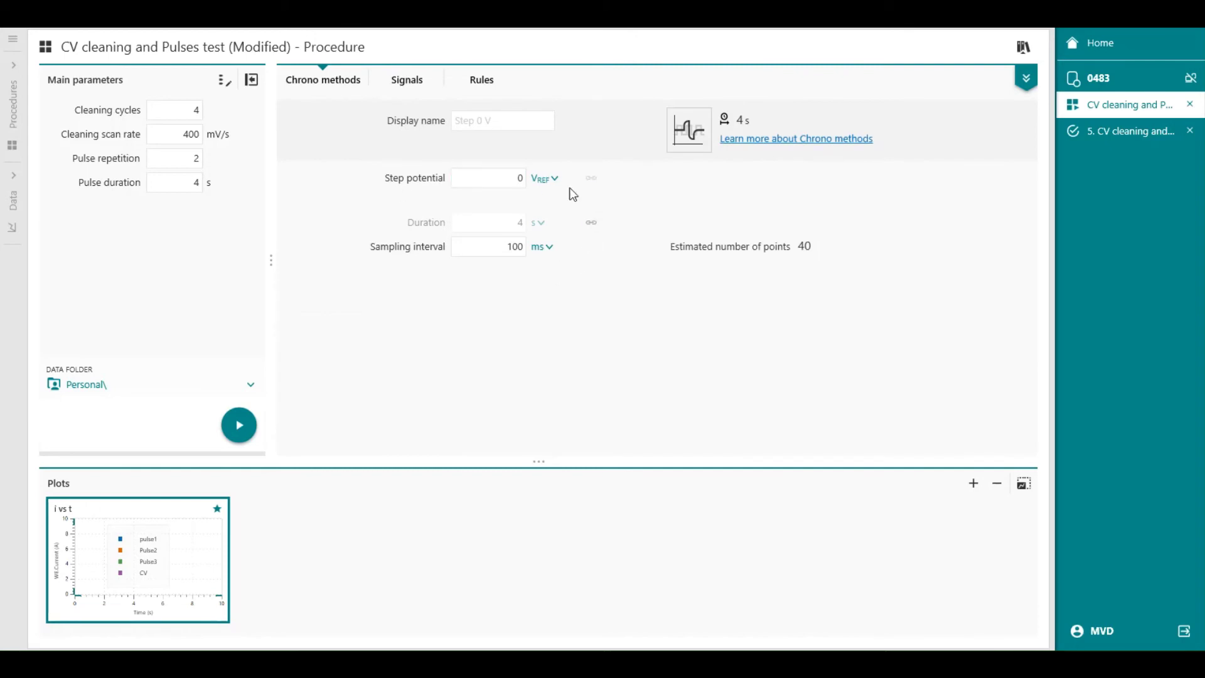
{"action": "left_click", "coordinate": [591, 179]}
{"action": "left_click", "coordinate": [512, 192]}
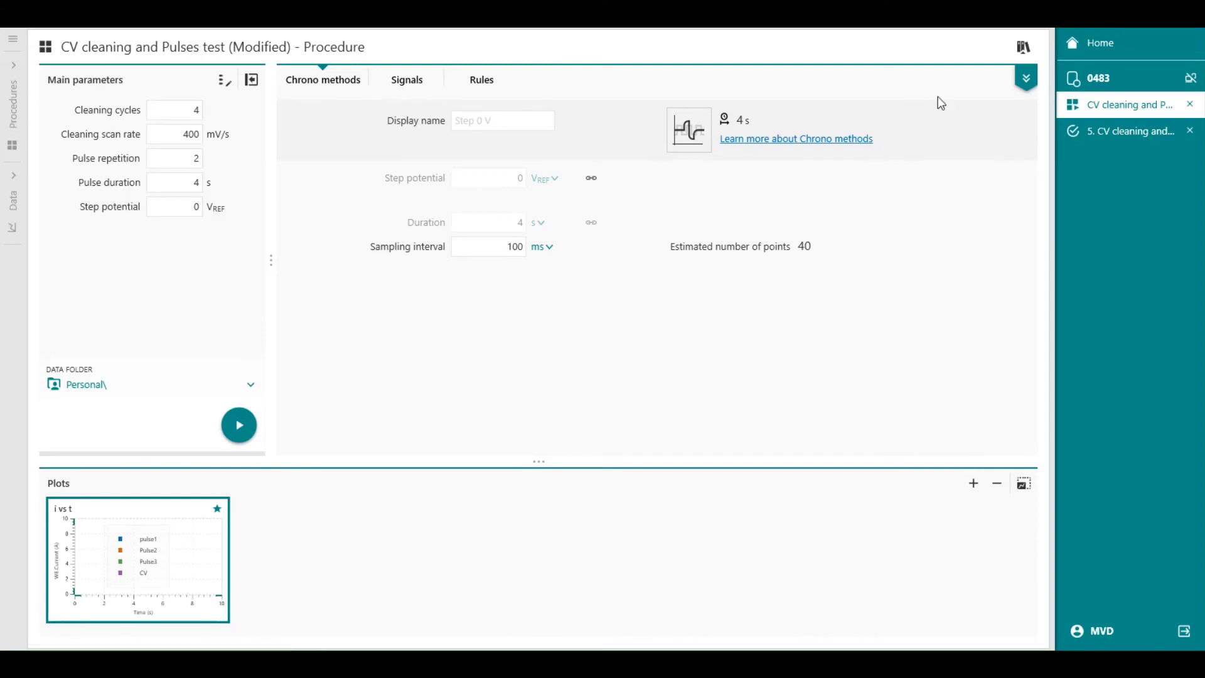
{"action": "left_click", "coordinate": [1024, 81]}
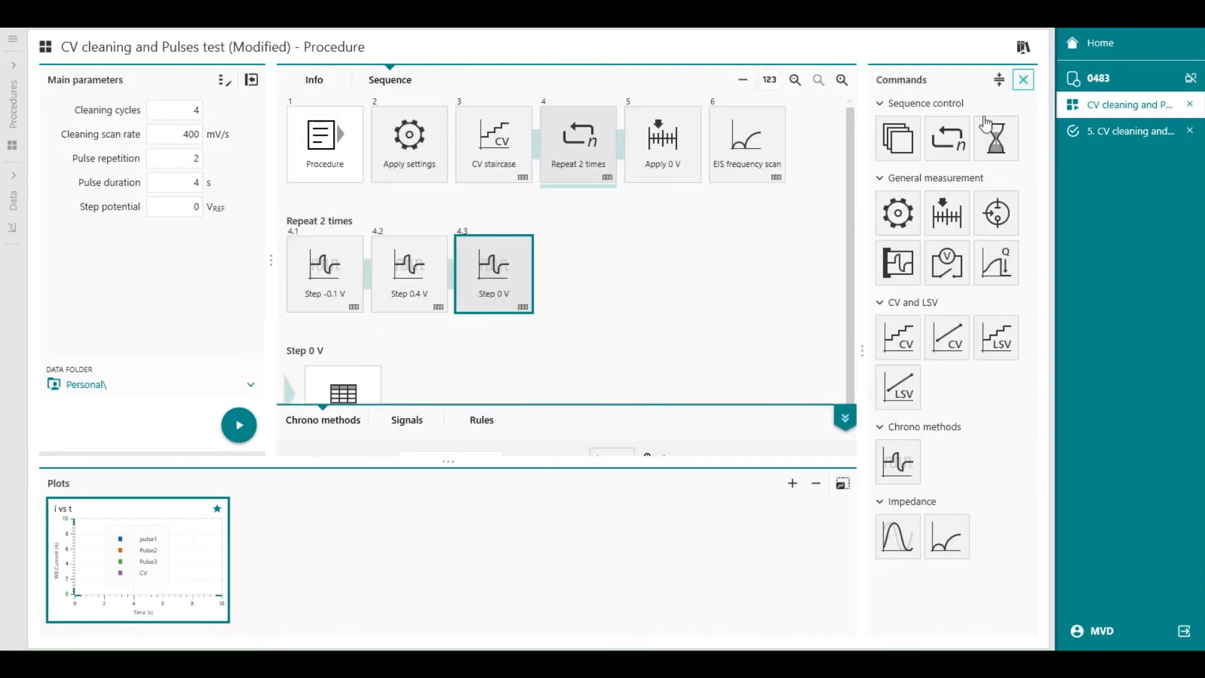
{"action": "left_click", "coordinate": [660, 166]}
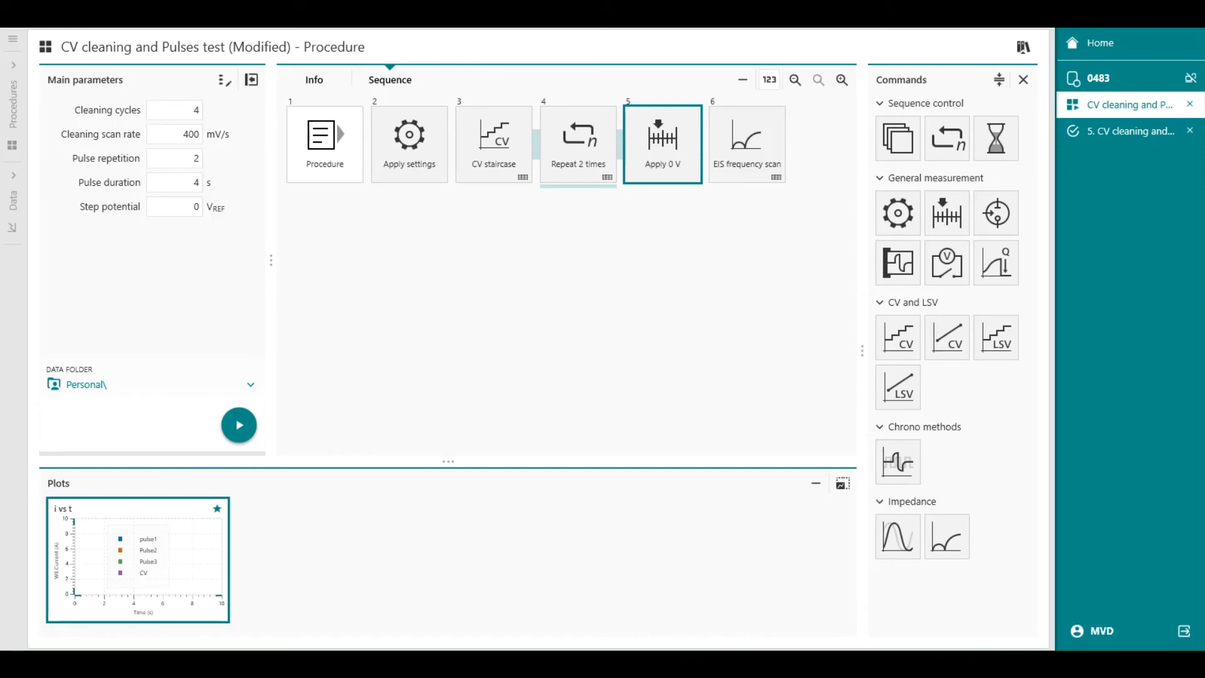
Step: Link the Apply step's potential to Step potential and set Step potential to 0.2 V
{"action": "left_click", "coordinate": [670, 168]}
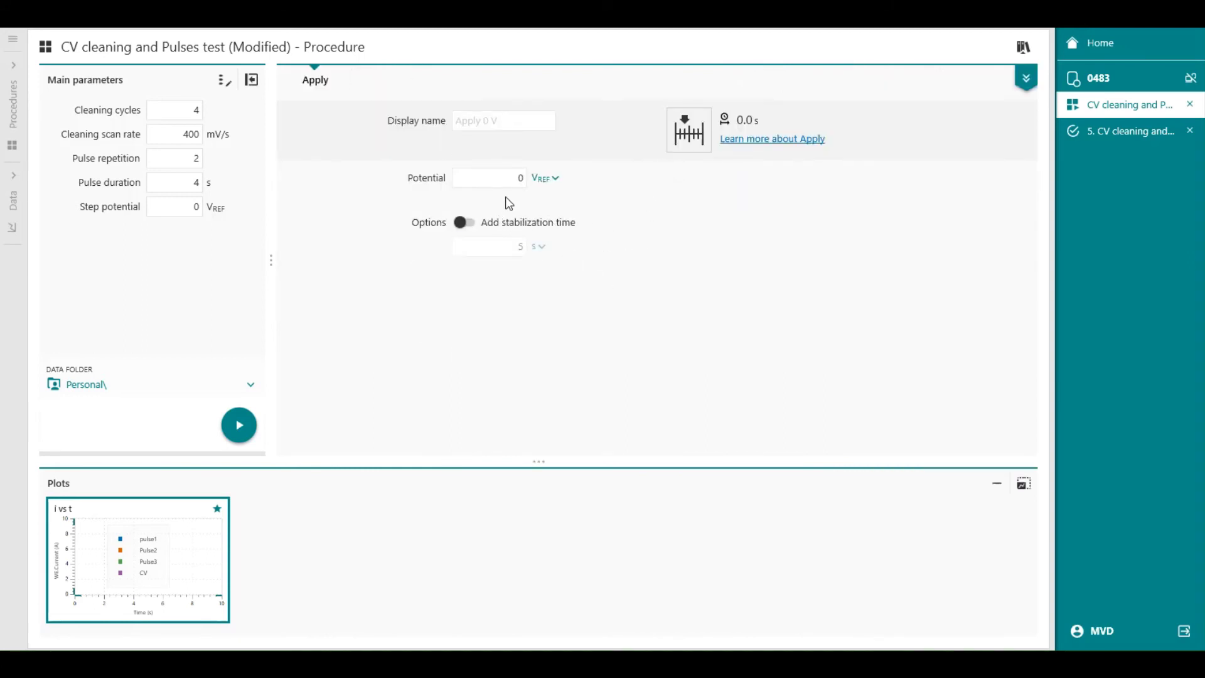
{"action": "left_click", "coordinate": [590, 182]}
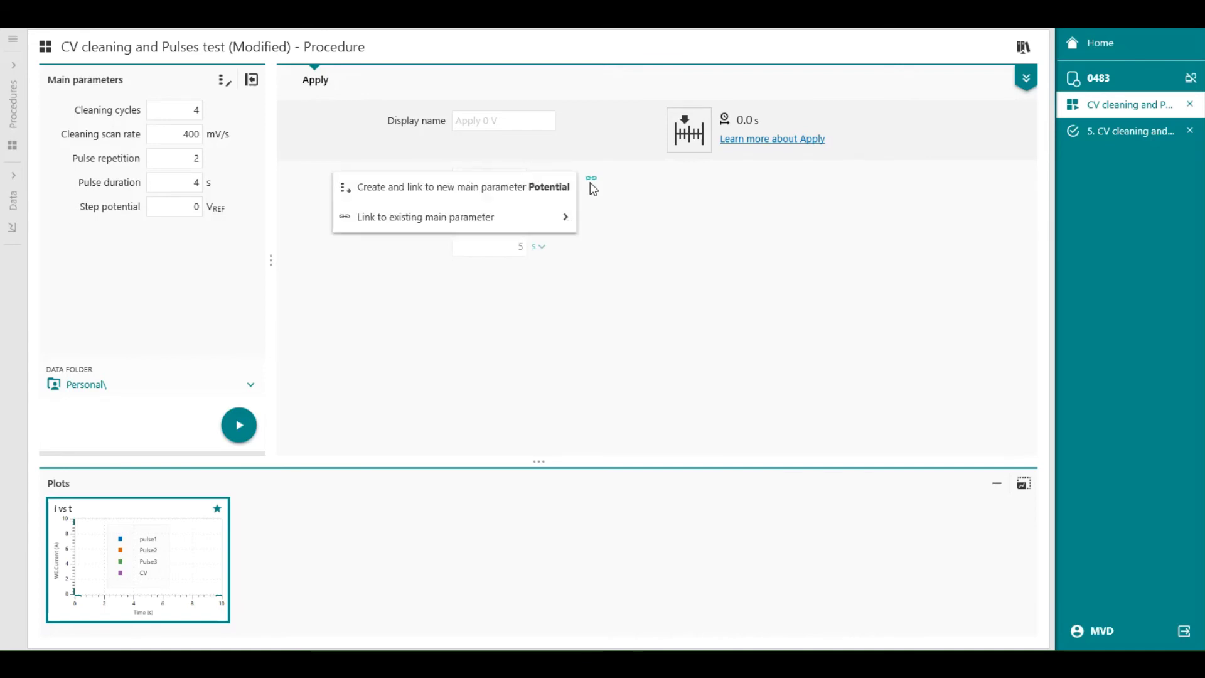
{"action": "mouse_move", "coordinate": [540, 214]}
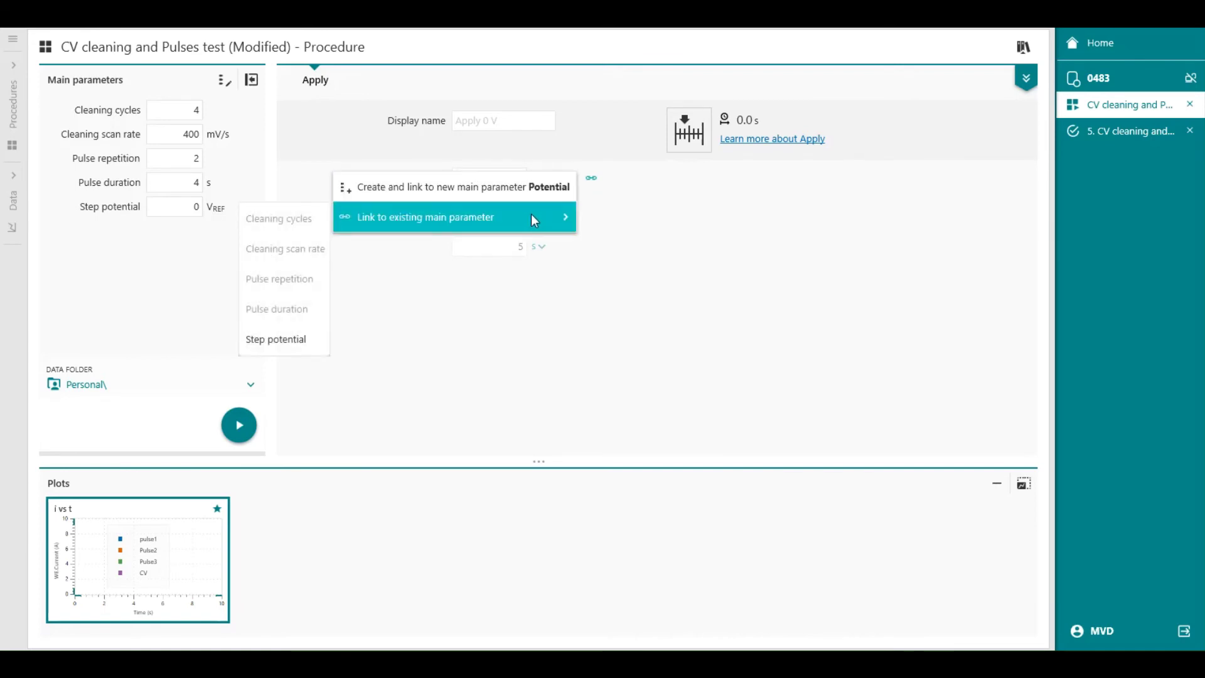
{"action": "left_click", "coordinate": [287, 342]}
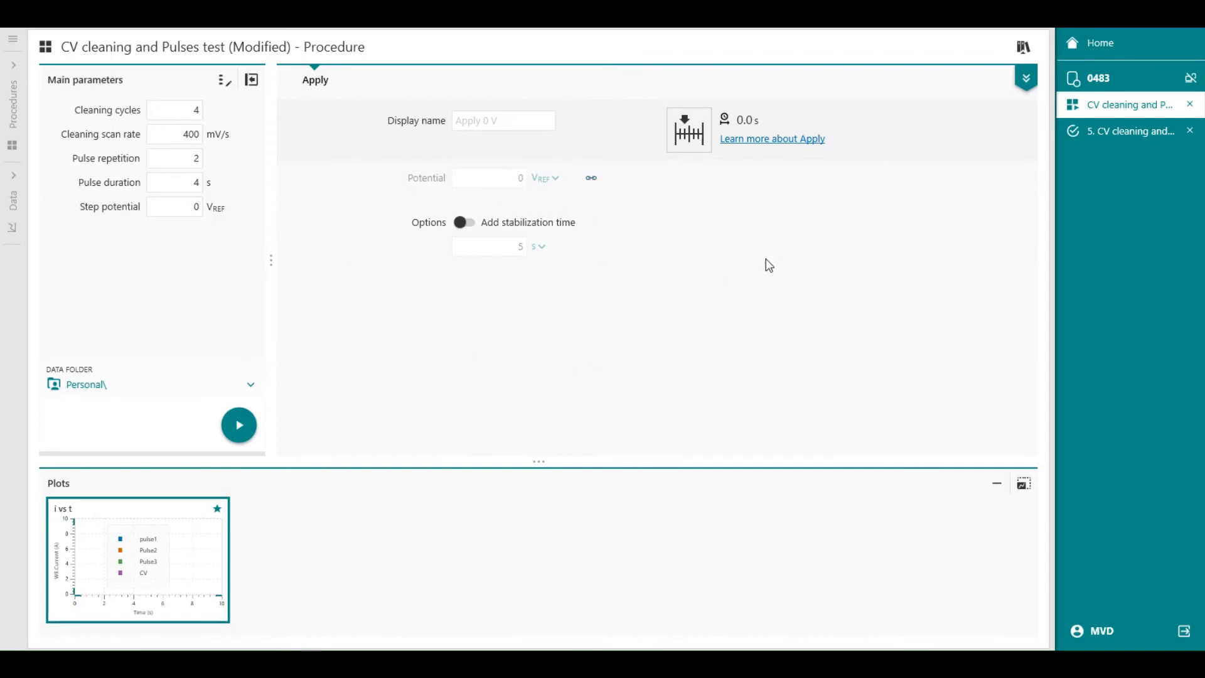
{"action": "left_click", "coordinate": [184, 213]}
{"action": "type", "text": "0"}
{"action": "key", "text": "Return"}
Step: Verify the third pulse and Apply step both read 0.2 V, then select the EIS scan
{"action": "left_click", "coordinate": [1025, 79]}
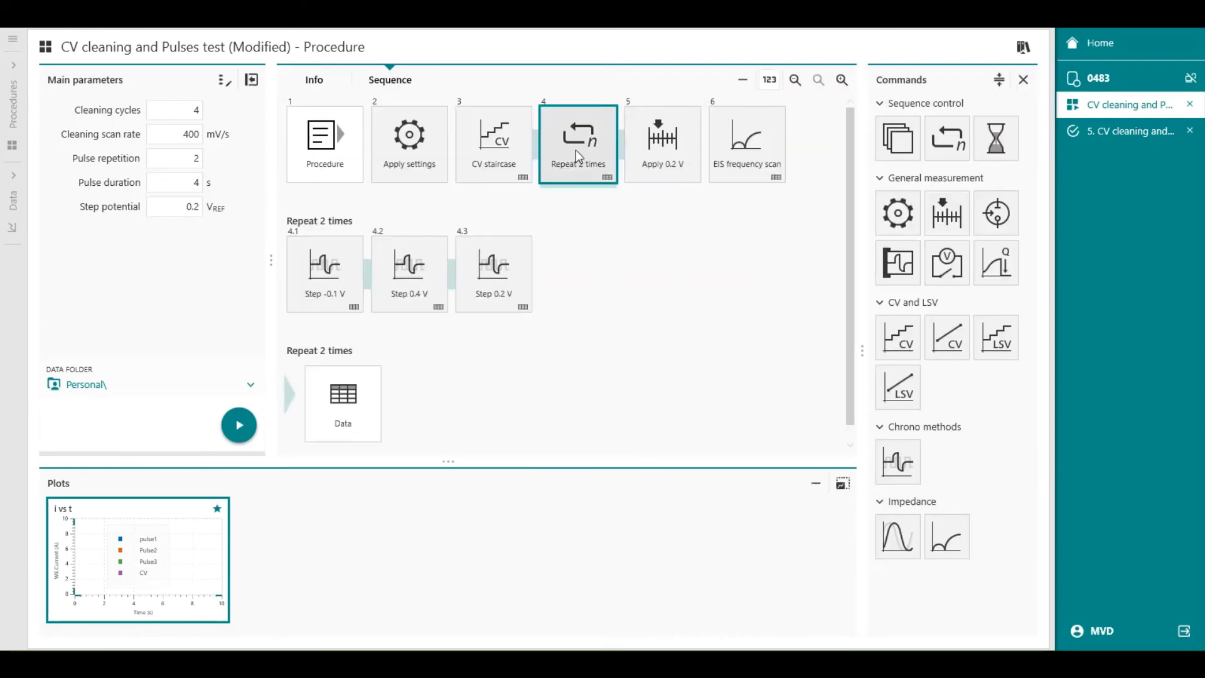
{"action": "double_click", "coordinate": [574, 149]}
{"action": "left_click", "coordinate": [1025, 78]}
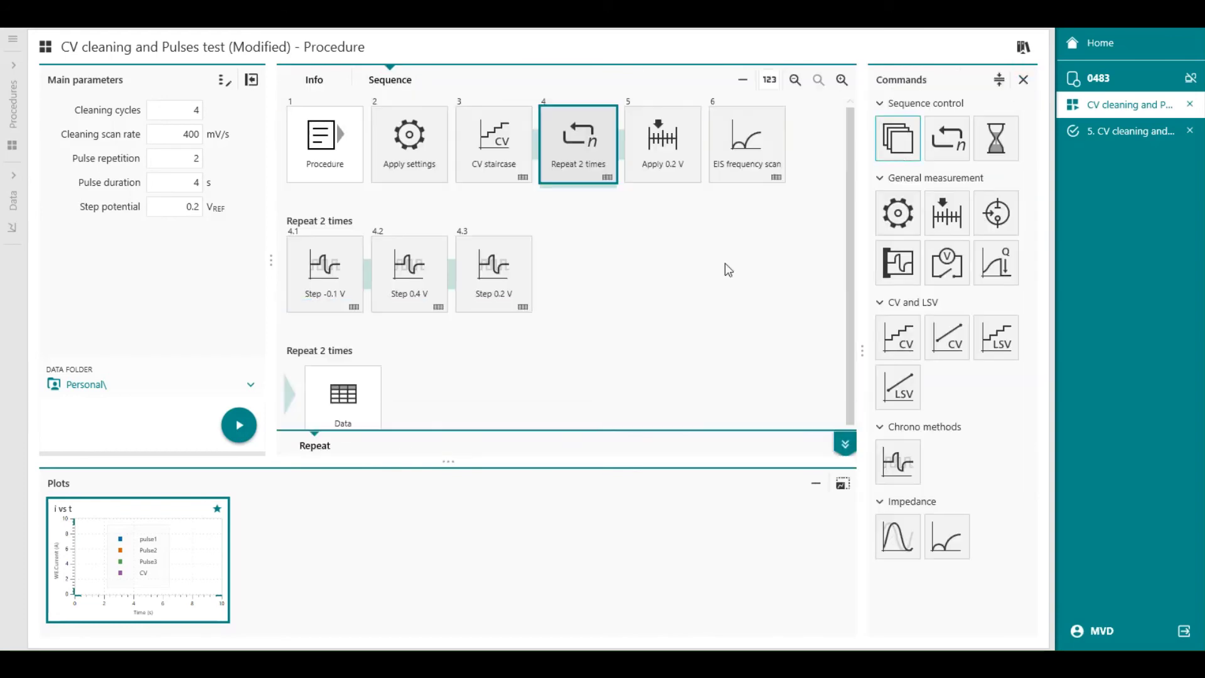
{"action": "left_click", "coordinate": [500, 300]}
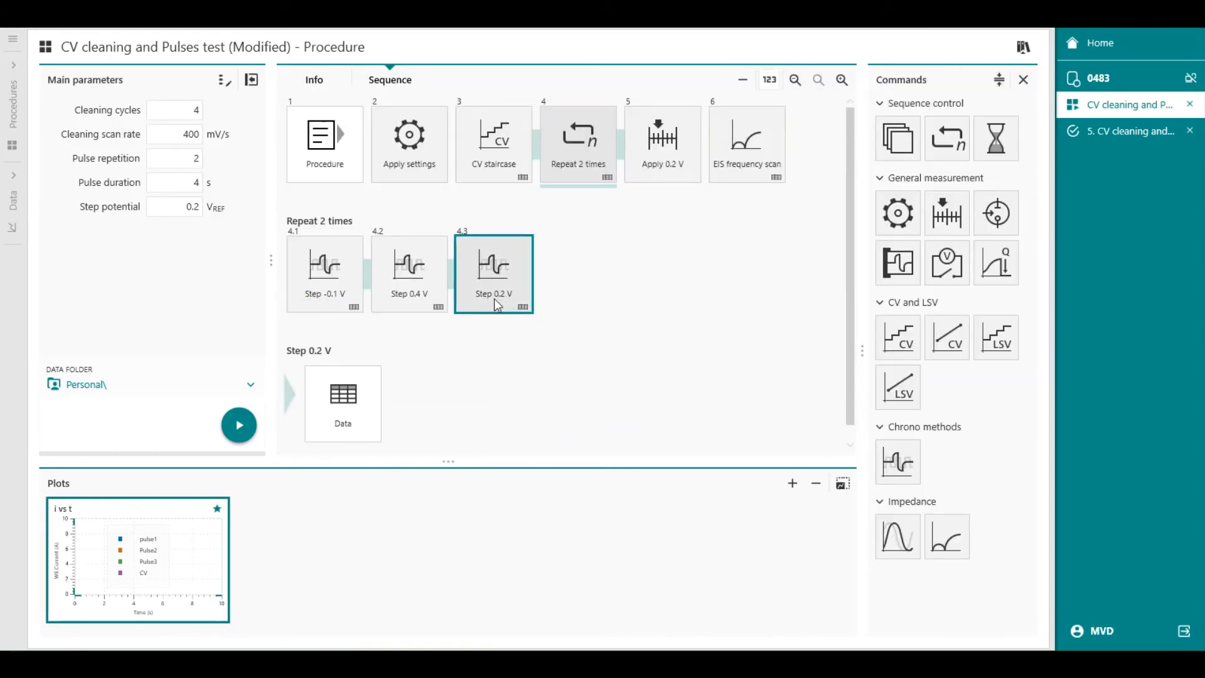
{"action": "left_click", "coordinate": [661, 171]}
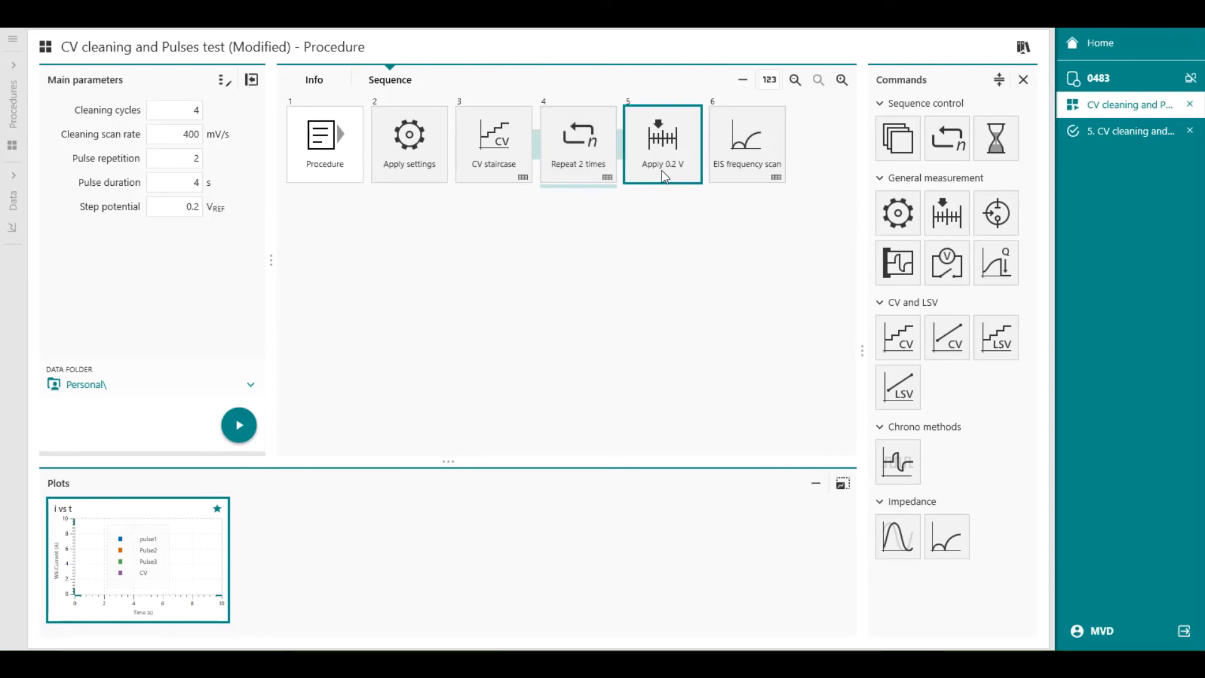
{"action": "left_click", "coordinate": [726, 172]}
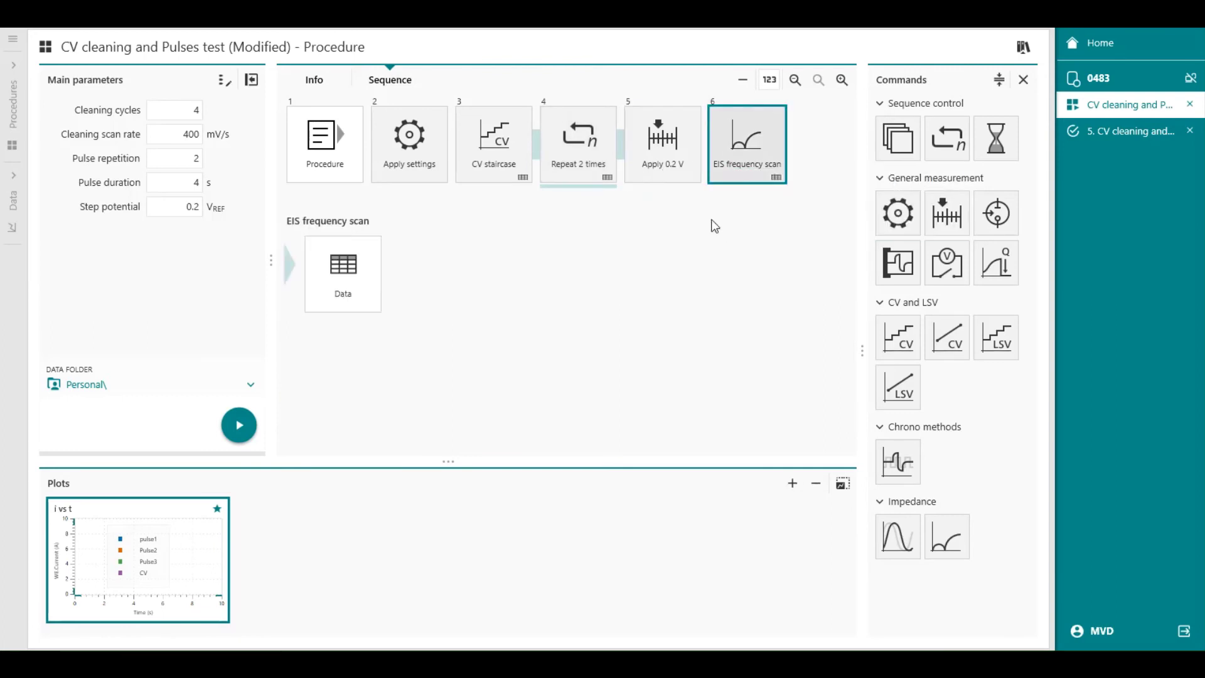
Step: Link the EIS First (100 kHz) and Last (0.1 Hz) frequencies as new main parameters
{"action": "double_click", "coordinate": [746, 167]}
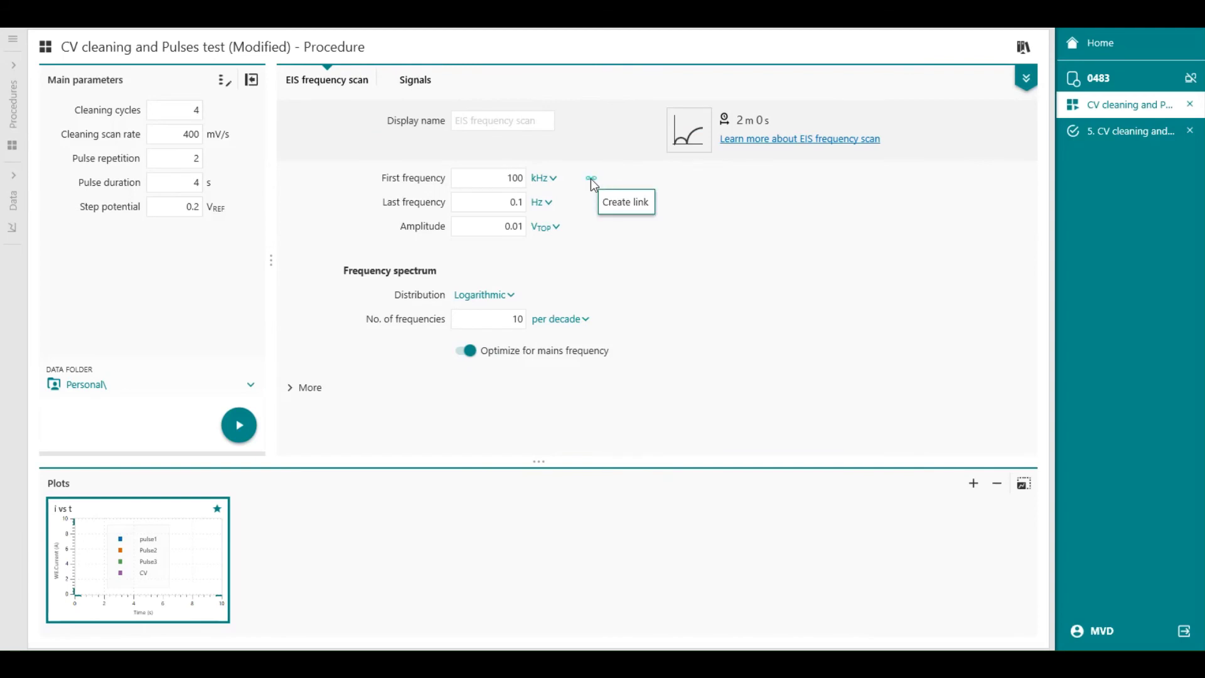
{"action": "left_click", "coordinate": [591, 179]}
{"action": "mouse_move", "coordinate": [481, 218]}
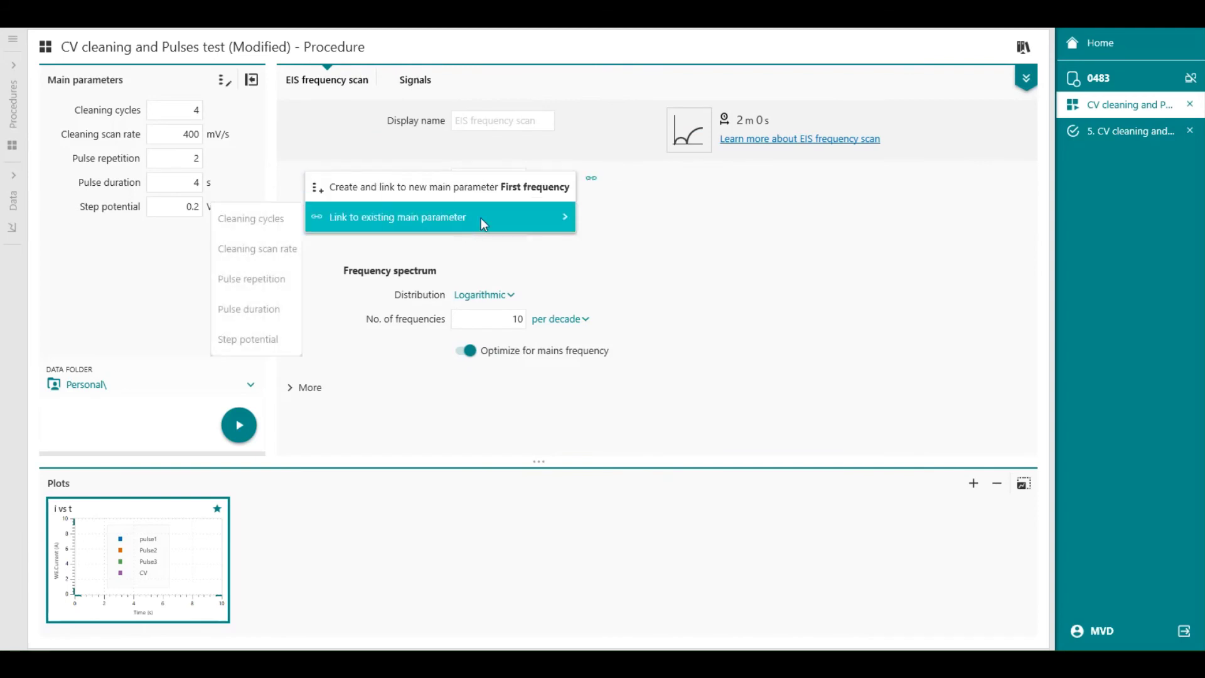
{"action": "left_click", "coordinate": [511, 186]}
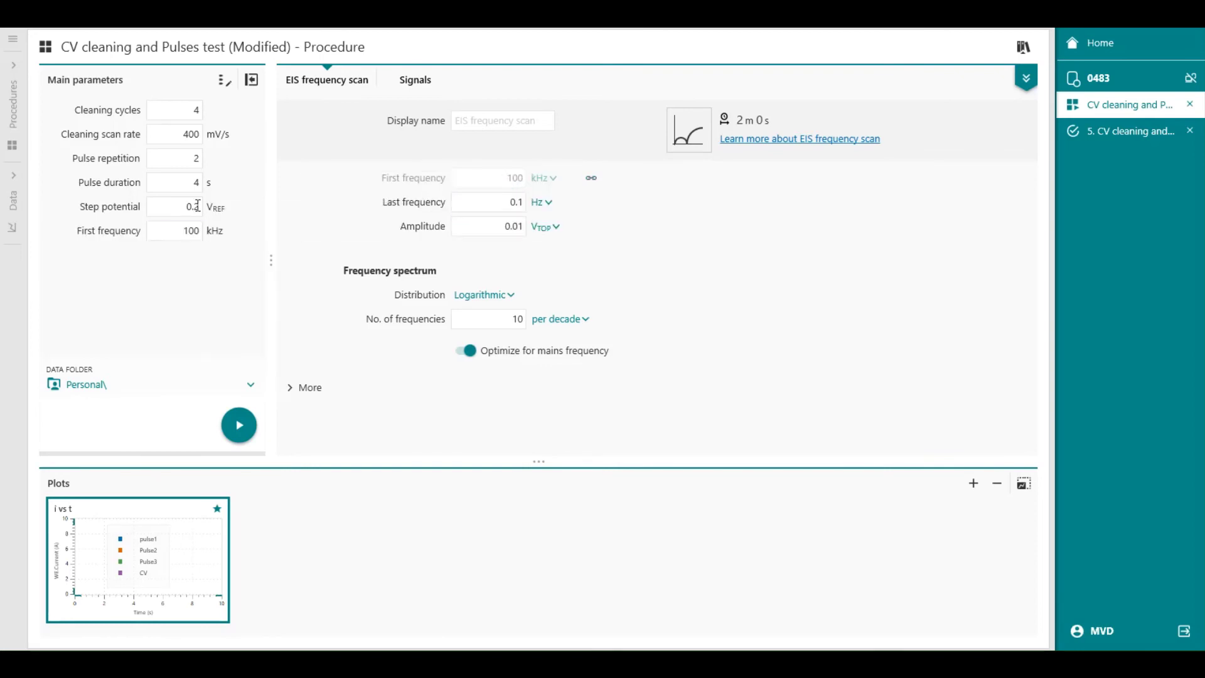
{"action": "left_click", "coordinate": [591, 202]}
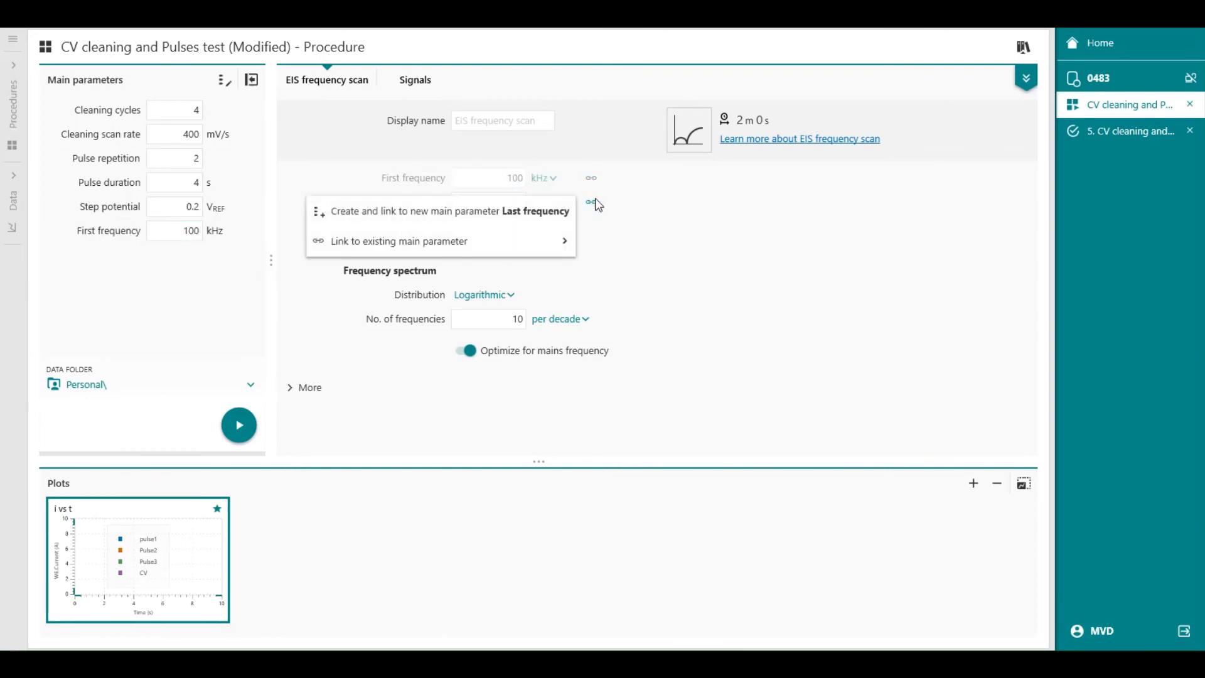
{"action": "left_click", "coordinate": [545, 206]}
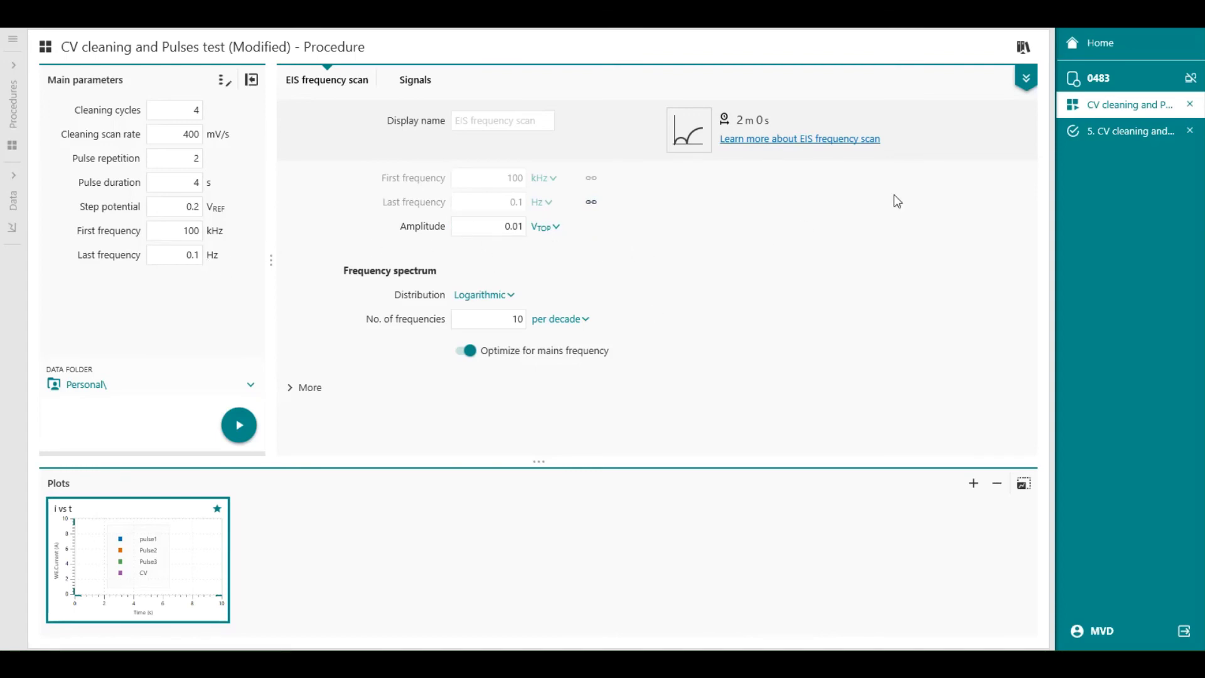
{"action": "left_click", "coordinate": [1025, 78]}
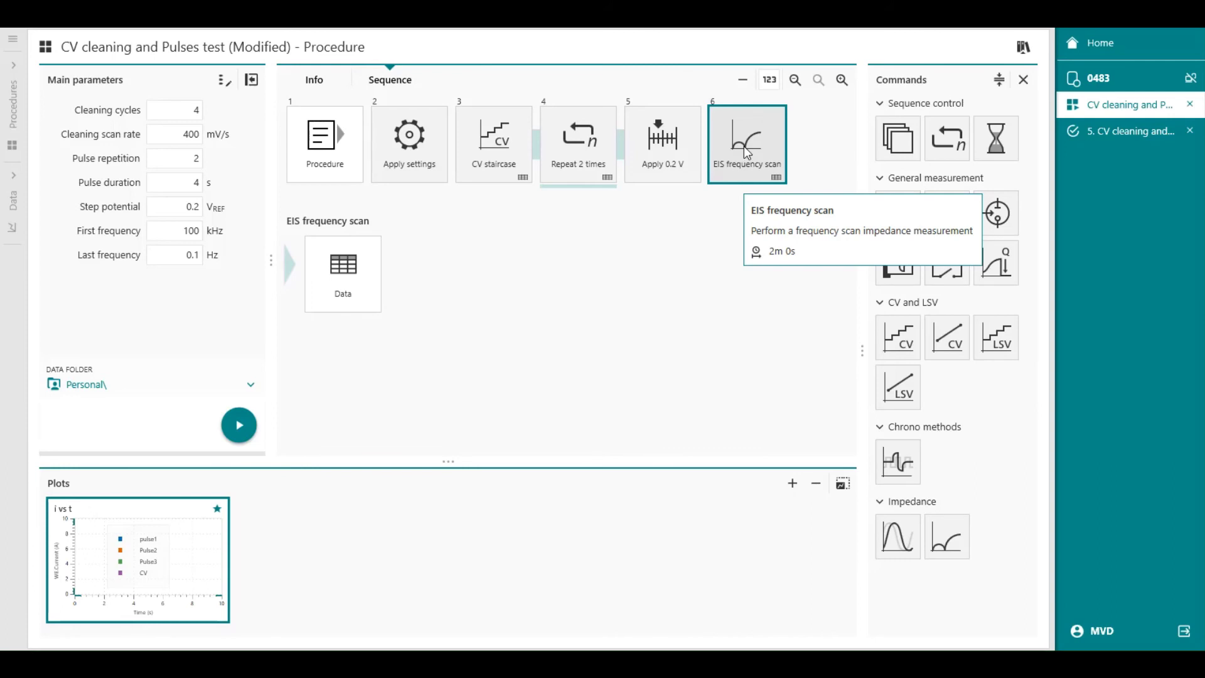
Step: Create Nyquist and Bode plots from the EIS scan, then set frequencies to 10 kHz and 1 Hz
{"action": "mouse_move", "coordinate": [746, 152]}
{"action": "left_mouse_down"}
{"action": "mouse_move", "coordinate": [728, 182]}
{"action": "mouse_move", "coordinate": [444, 406]}
{"action": "mouse_move", "coordinate": [336, 521]}
{"action": "left_mouse_up"}
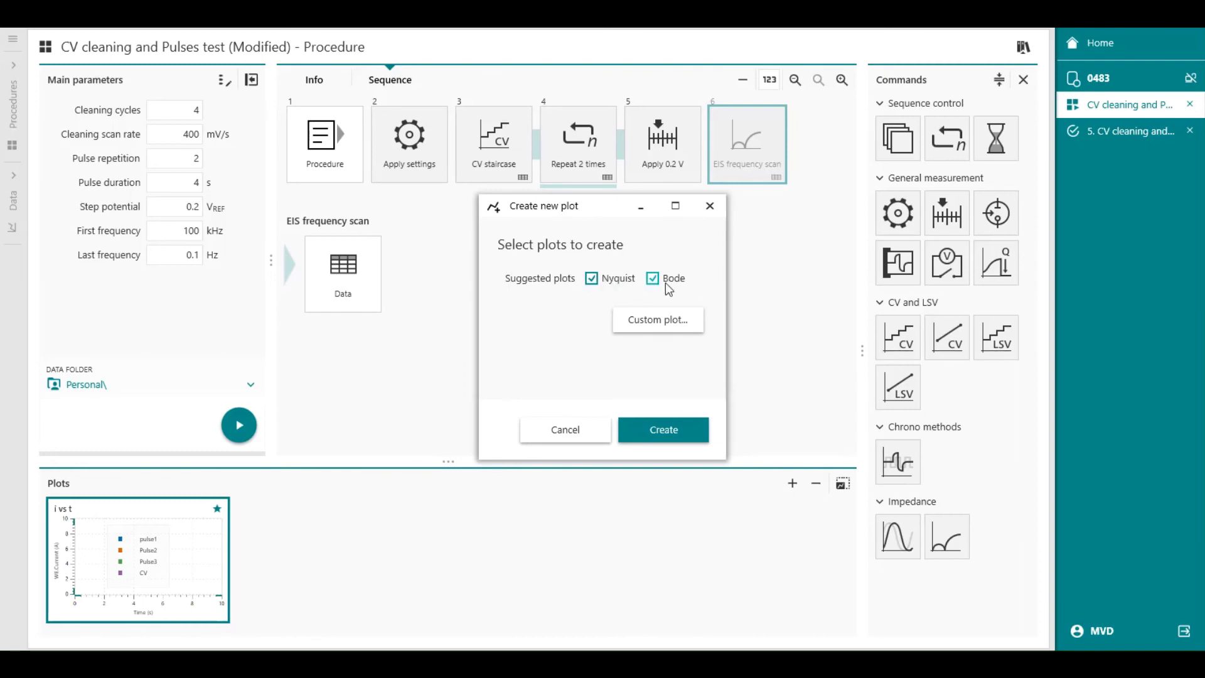
{"action": "left_click", "coordinate": [663, 430]}
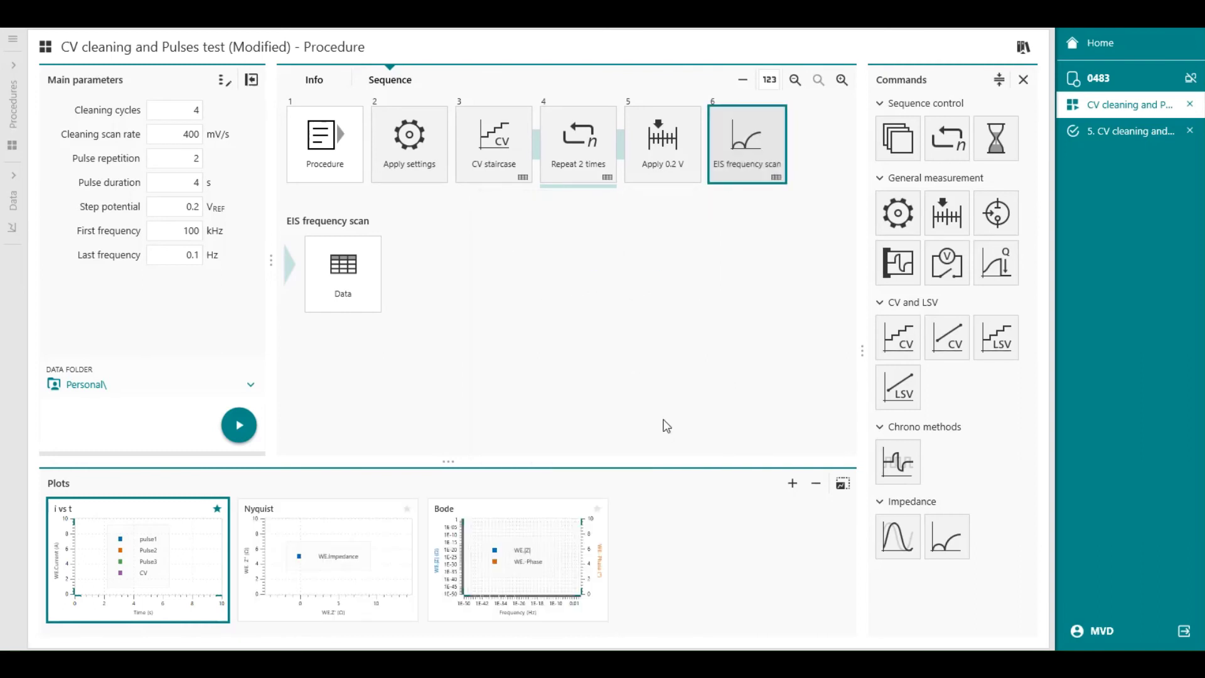
{"action": "double_click", "coordinate": [193, 232]}
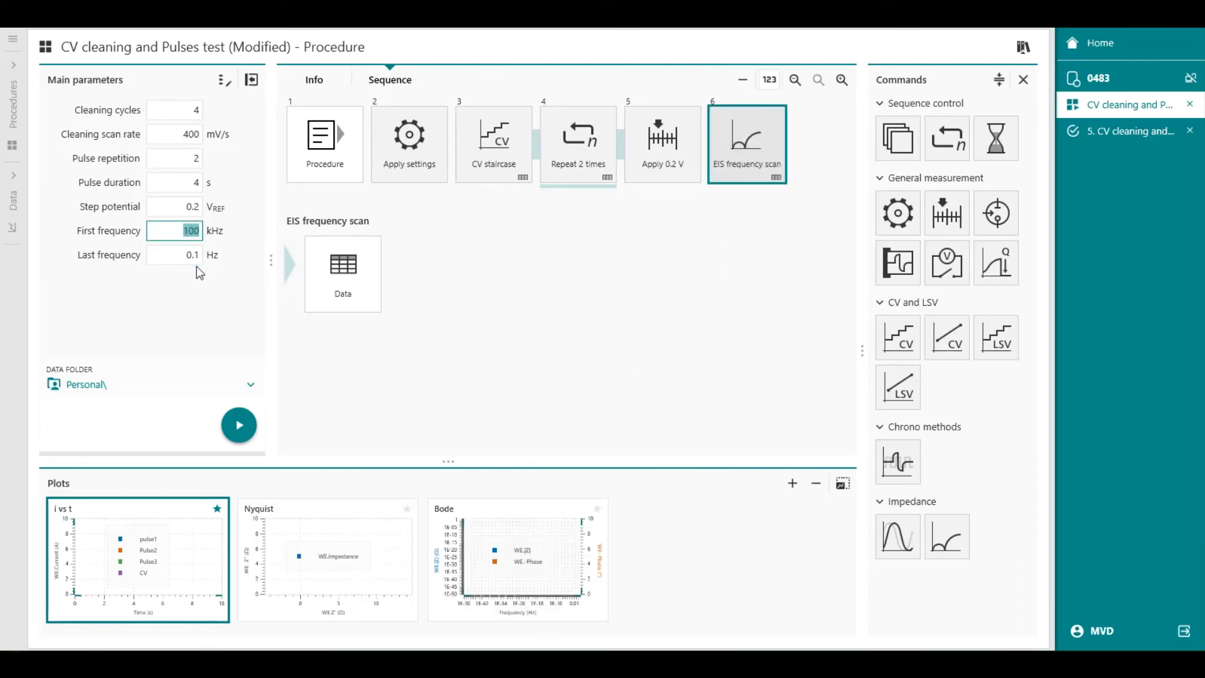
{"action": "key", "text": "Right"}
{"action": "double_click", "coordinate": [201, 256]}
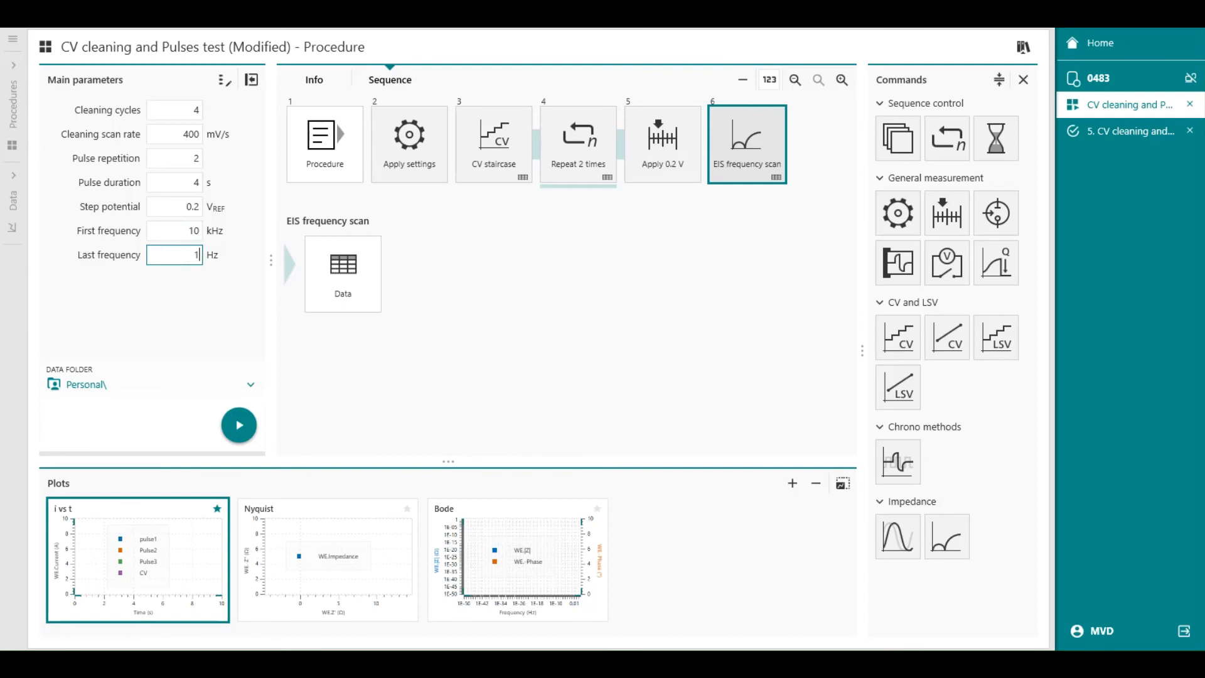
{"action": "left_click", "coordinate": [168, 204]}
{"action": "double_click", "coordinate": [169, 204]}
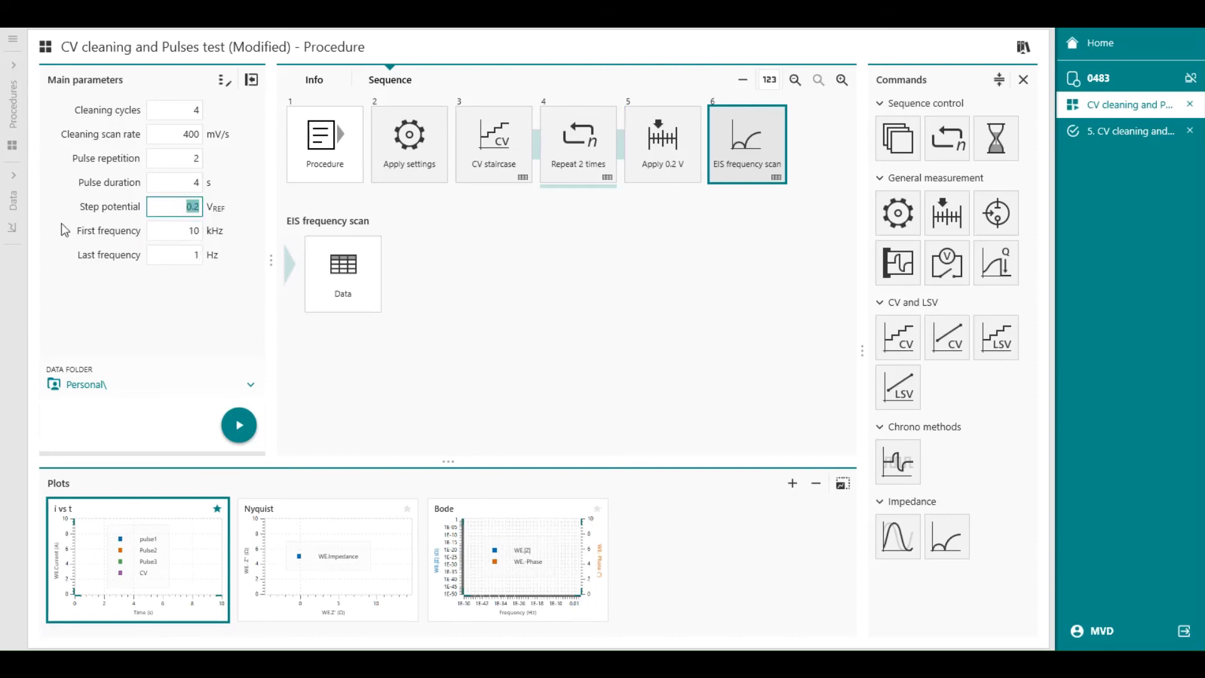
{"action": "left_click", "coordinate": [223, 80]}
Step: Relabel the Step potential main parameter 'Last pulse potential' and confirm it in the editor
{"action": "left_click", "coordinate": [473, 353]}
{"action": "key", "text": "ctrl+a"}
{"action": "key", "text": "BackSpace"}
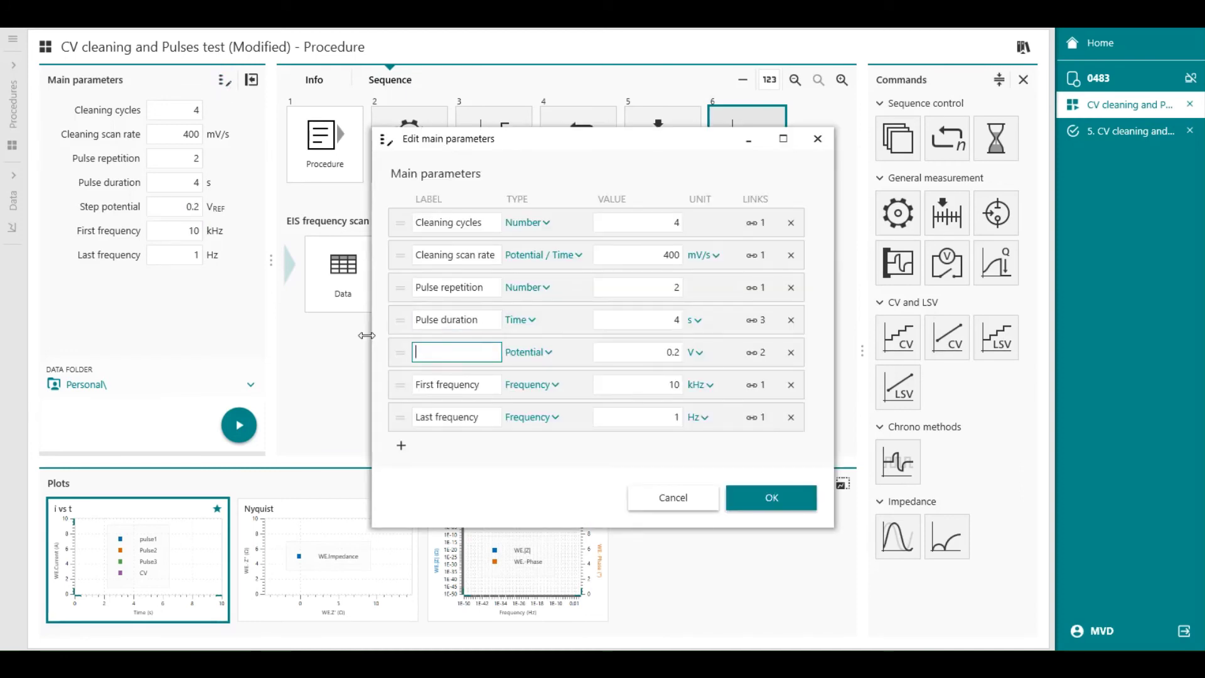
{"action": "type", "text": "Last pulse potential"}
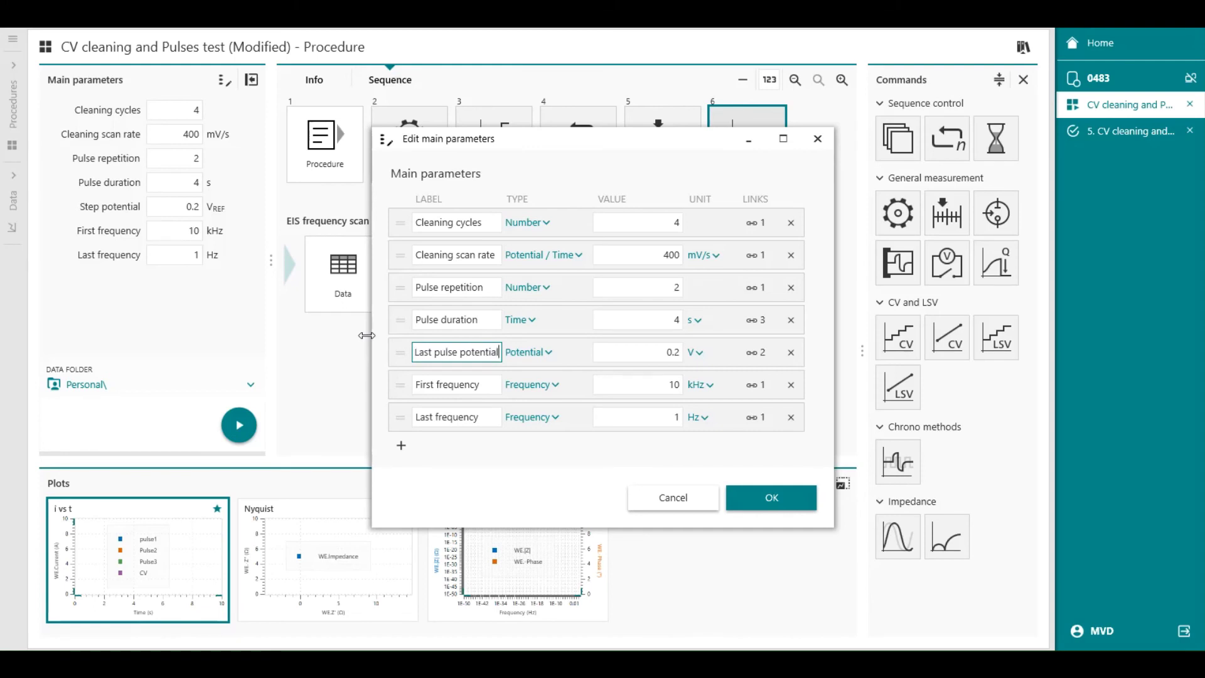
{"action": "left_click", "coordinate": [744, 489]}
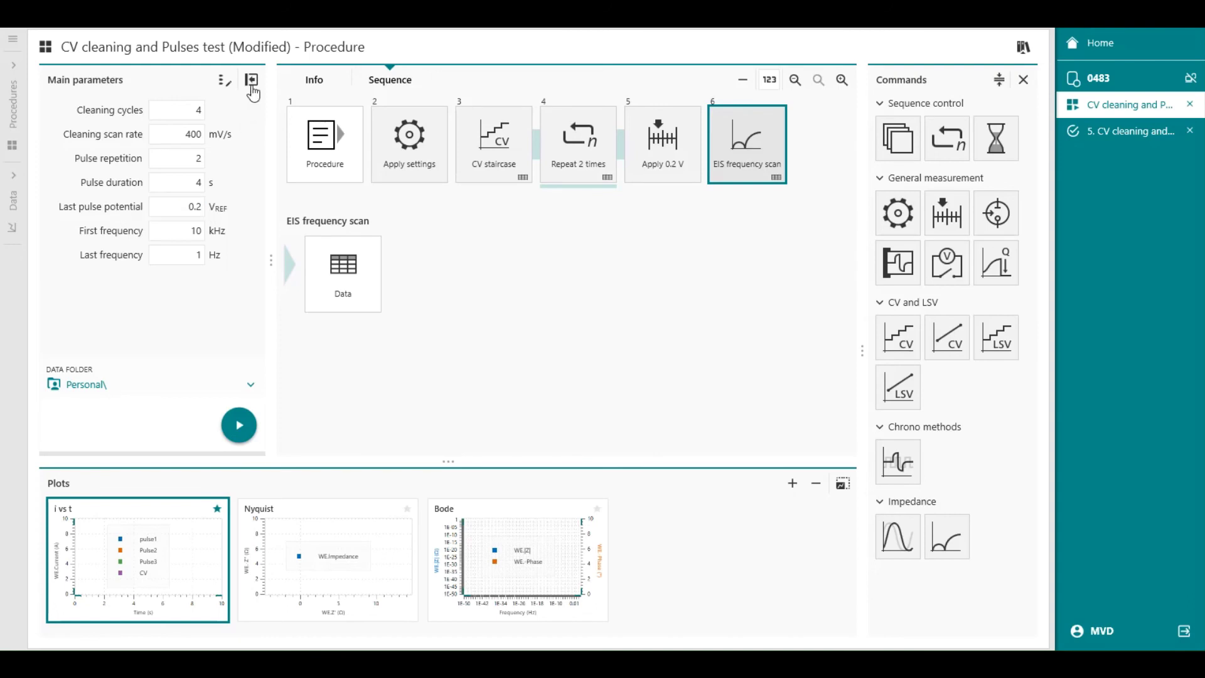
{"action": "left_click", "coordinate": [224, 81]}
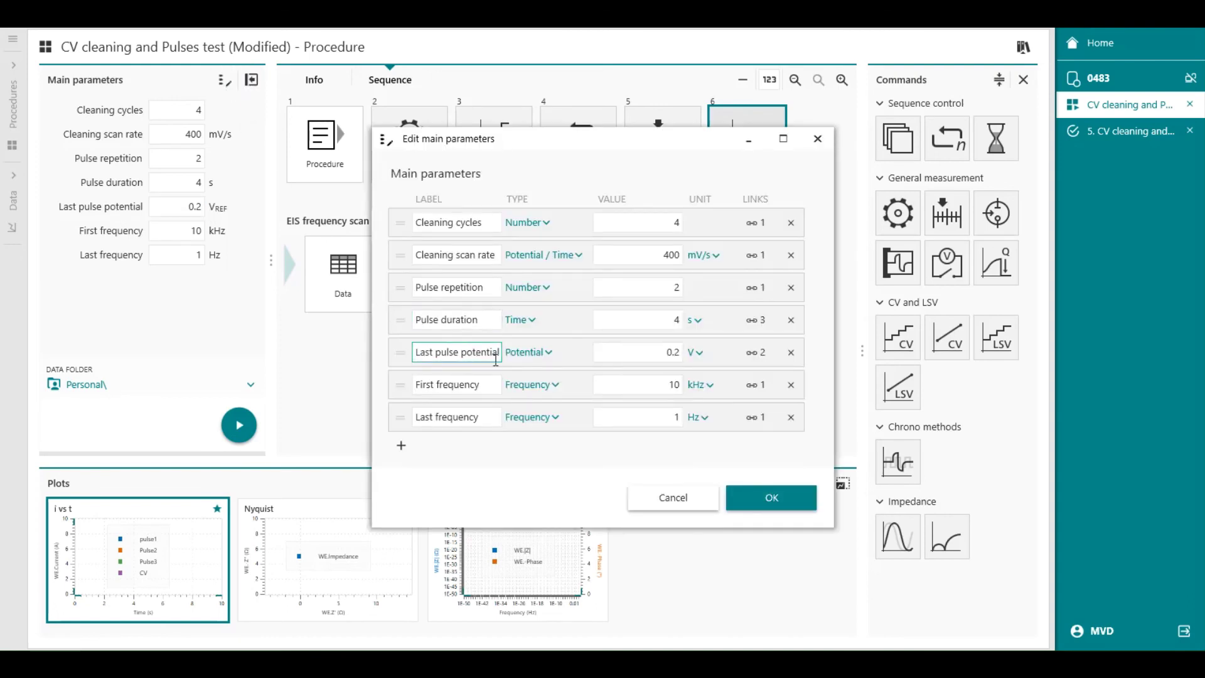
{"action": "mouse_move", "coordinate": [765, 362]}
{"action": "left_click", "coordinate": [771, 499]}
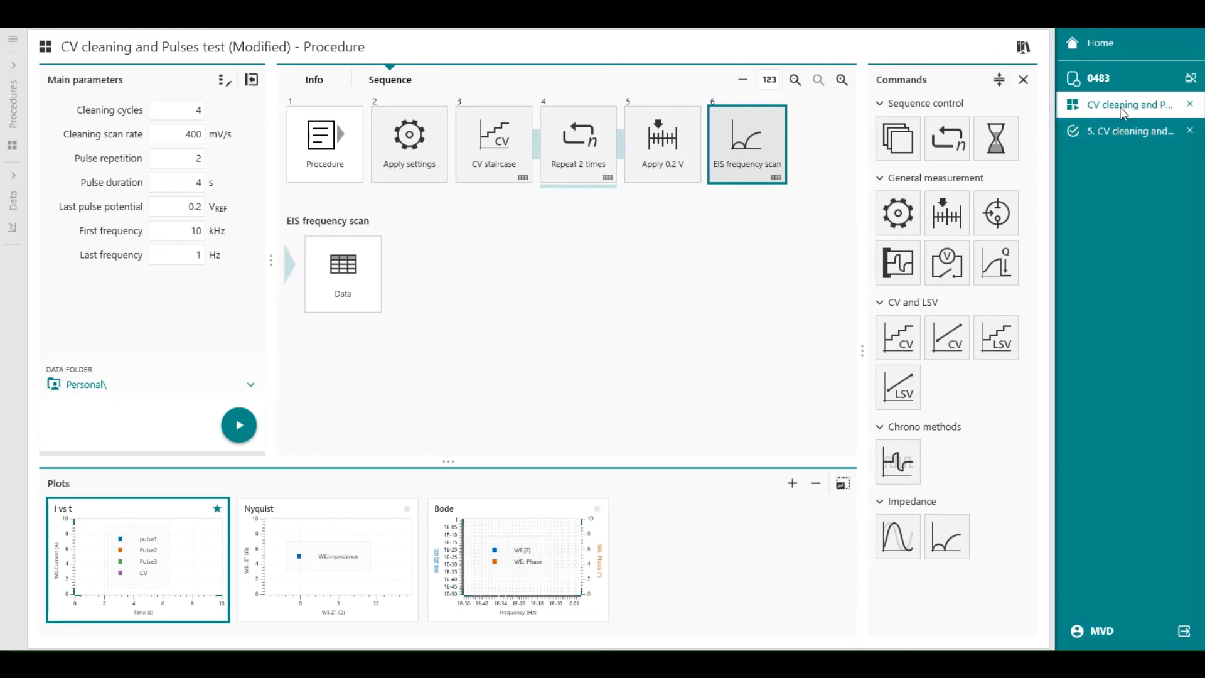
Step: Save the procedure as 'CV cleaning +Chrono Pulses +EIS', appending '+' to its description
{"action": "left_click", "coordinate": [1021, 49]}
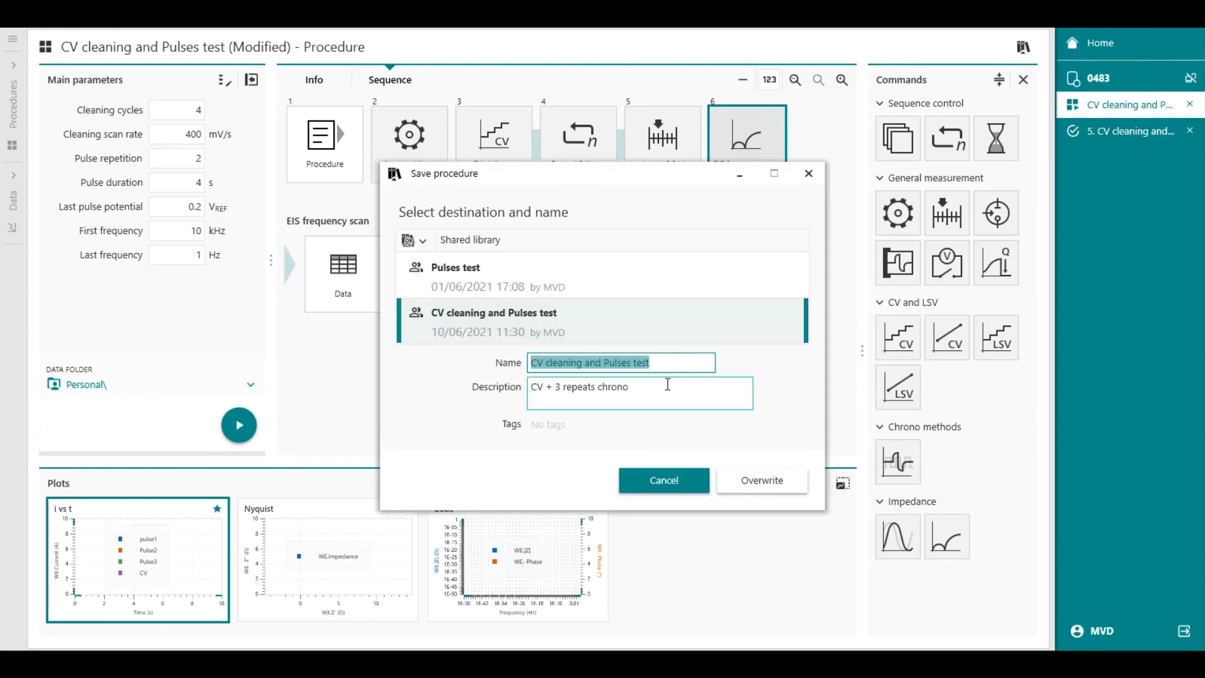
{"action": "key", "text": "Tab"}
{"action": "key", "text": "shift+Tab"}
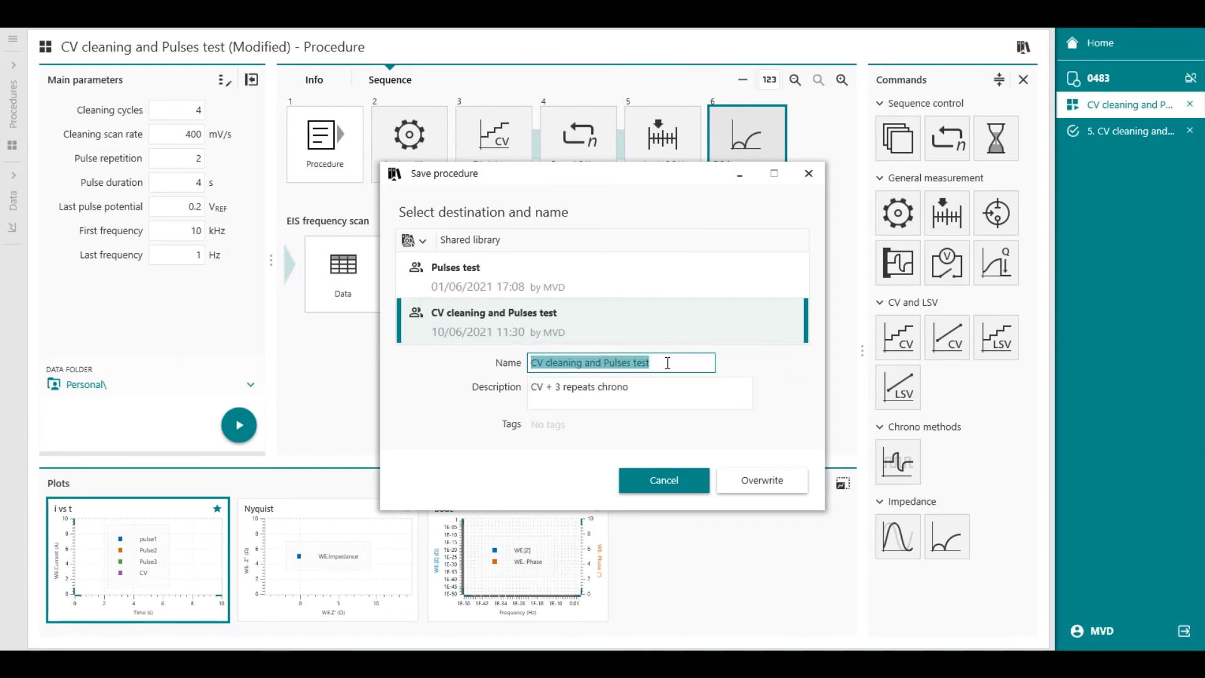
{"action": "key", "text": "BackSpace"}
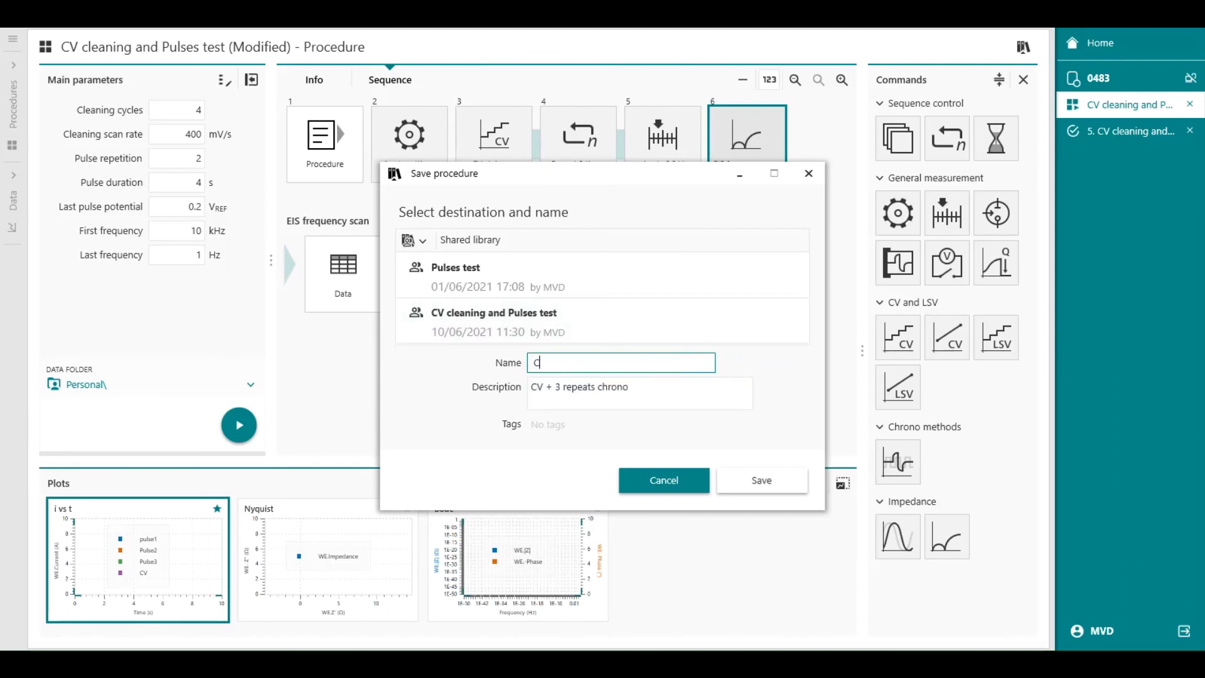
{"action": "type", "text": "CV cleaning +Chronoco Pulses +EIS"}
{"action": "left_click", "coordinate": [669, 383]}
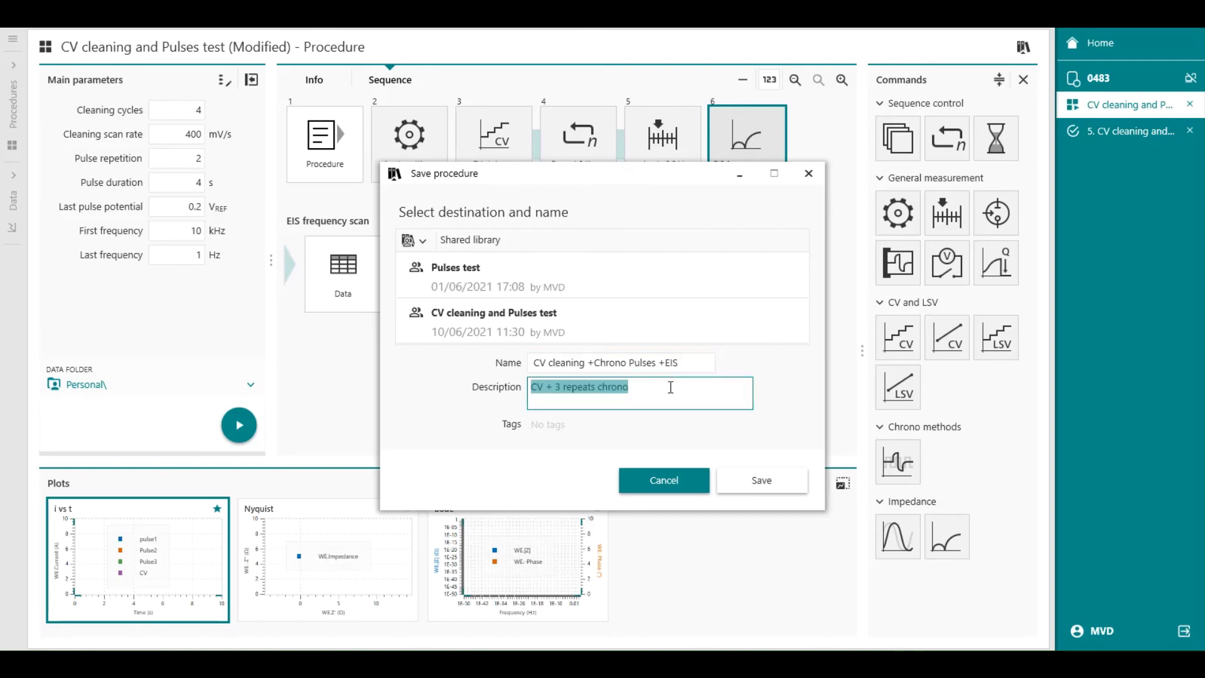
{"action": "left_click", "coordinate": [601, 388]}
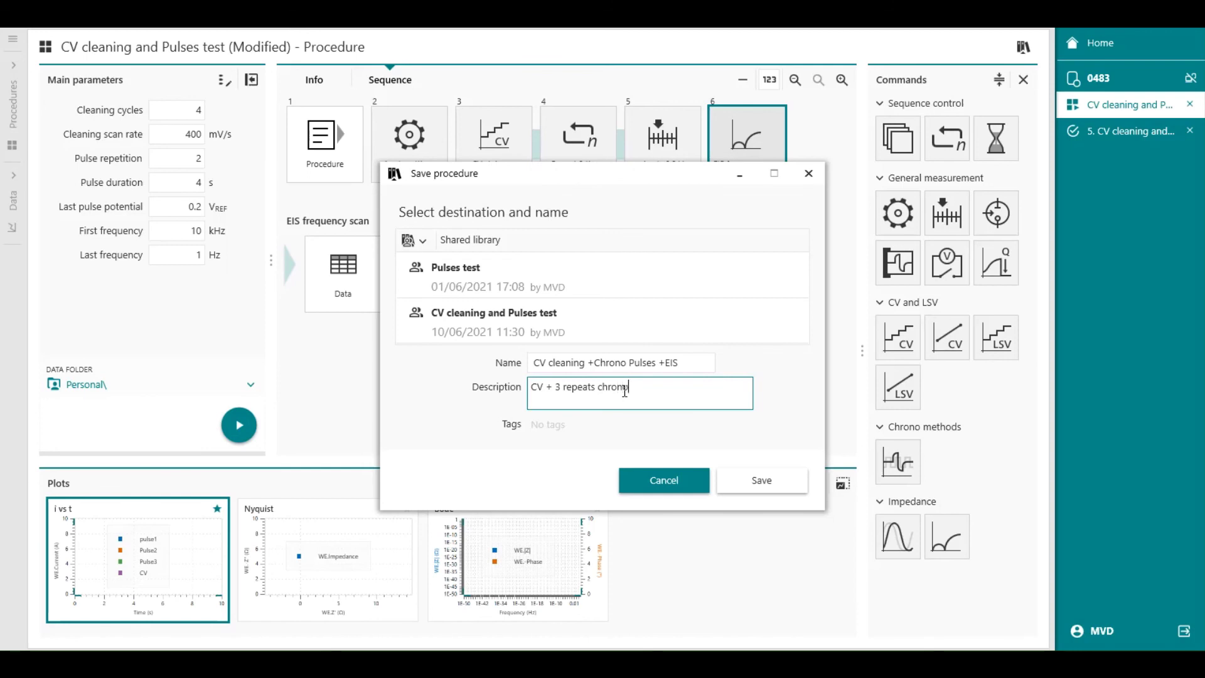
{"action": "type", "text": "+ EIS"}
{"action": "left_click", "coordinate": [745, 482]}
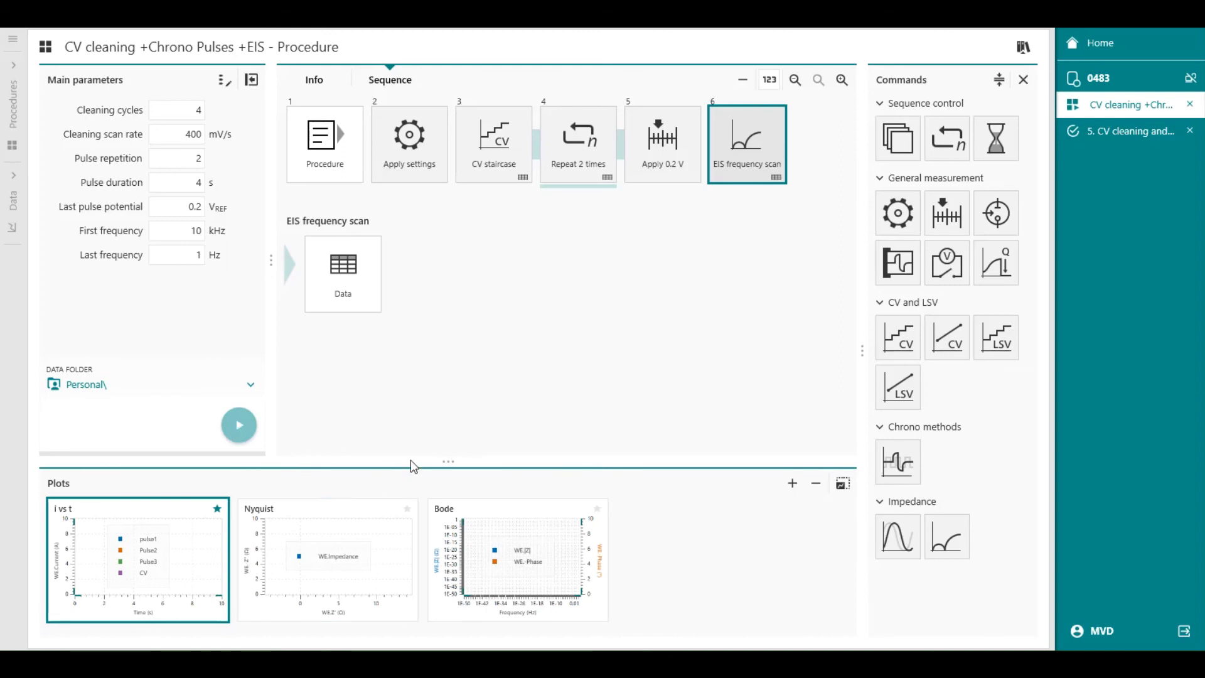
Step: Start Run #6 with F5 and follow its sequence progress in an enlarged i vs t plot
{"action": "left_click_drag", "start_coordinate": [446, 456], "coordinate": [465, 381]}
{"action": "key", "text": "F5"}
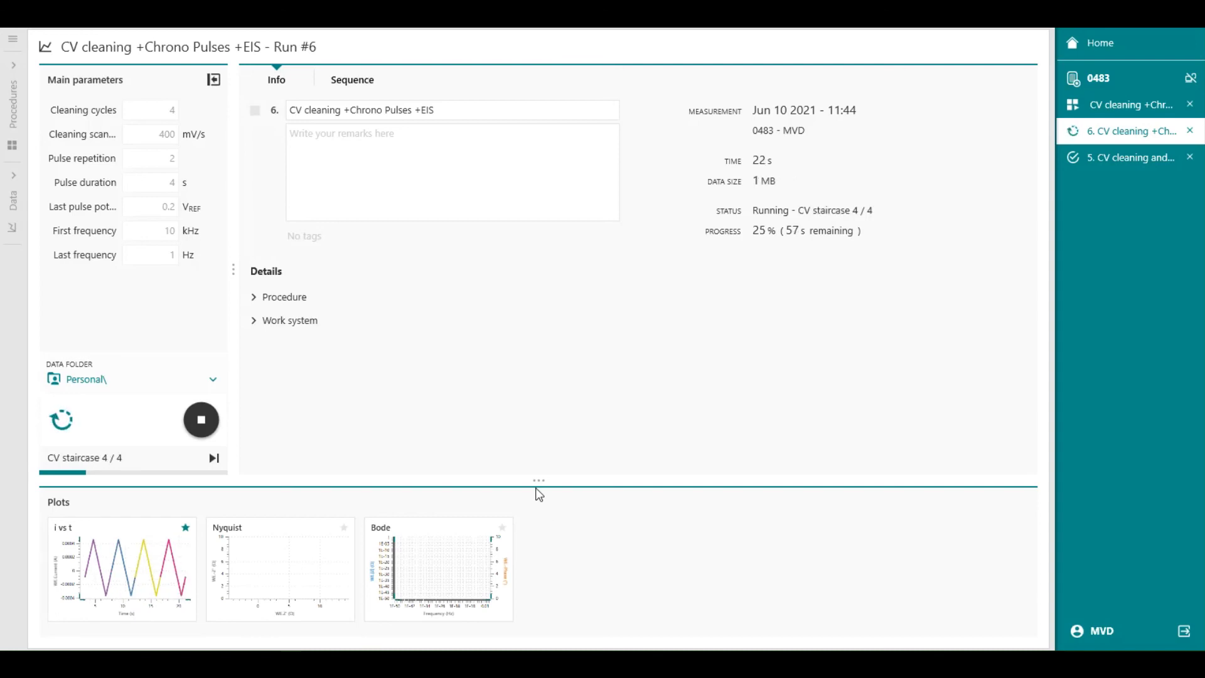
{"action": "left_click_drag", "start_coordinate": [538, 481], "coordinate": [538, 412]}
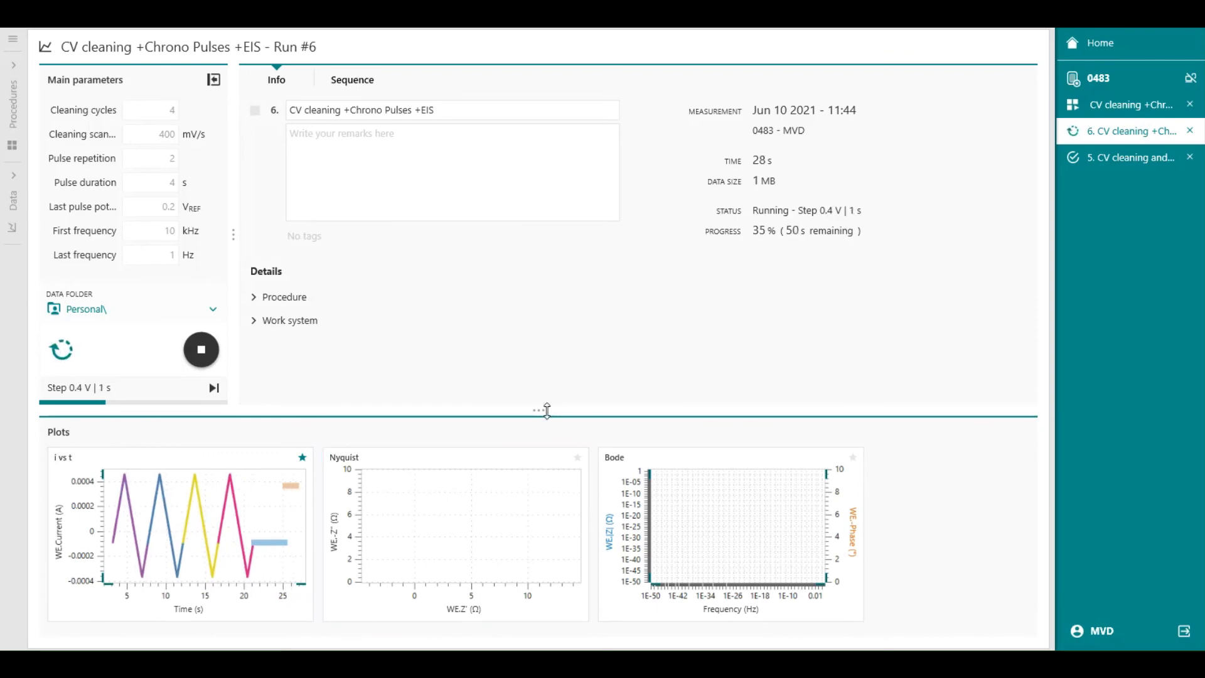
{"action": "left_click_drag", "start_coordinate": [546, 410], "coordinate": [549, 392]}
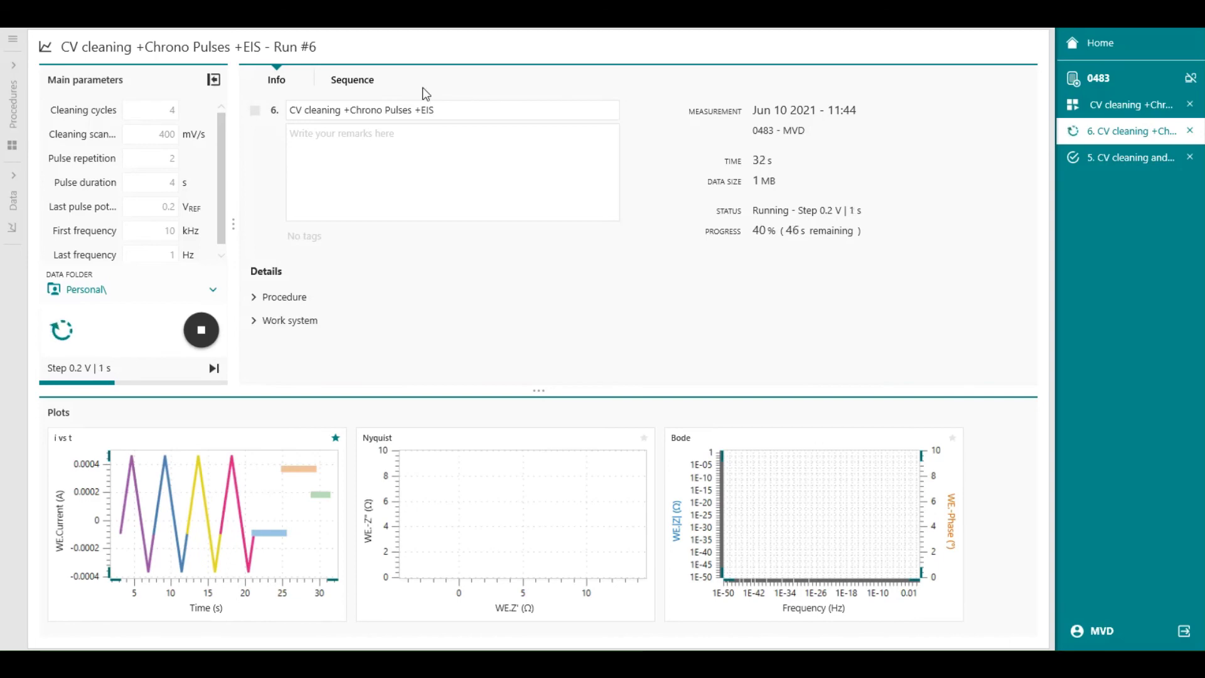
{"action": "left_click", "coordinate": [344, 85]}
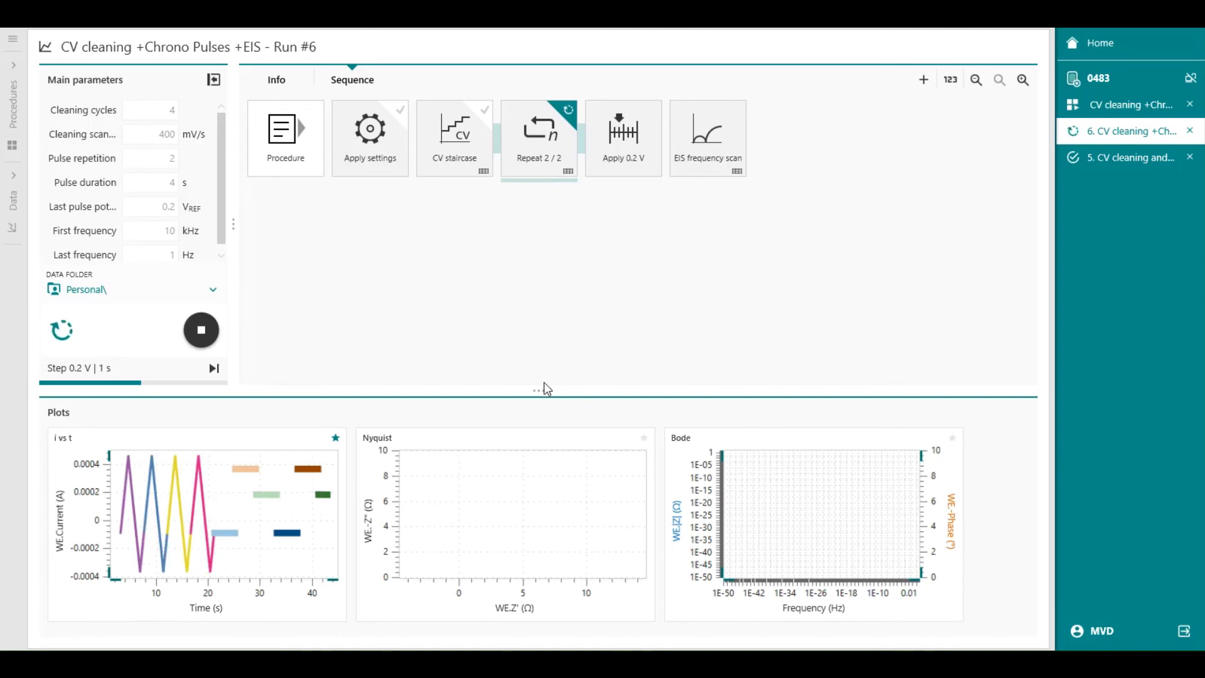
Step: Show the 0483 work system page with live potential and current readings
{"action": "left_click_drag", "start_coordinate": [541, 387], "coordinate": [538, 428]}
{"action": "left_click", "coordinate": [1095, 80]}
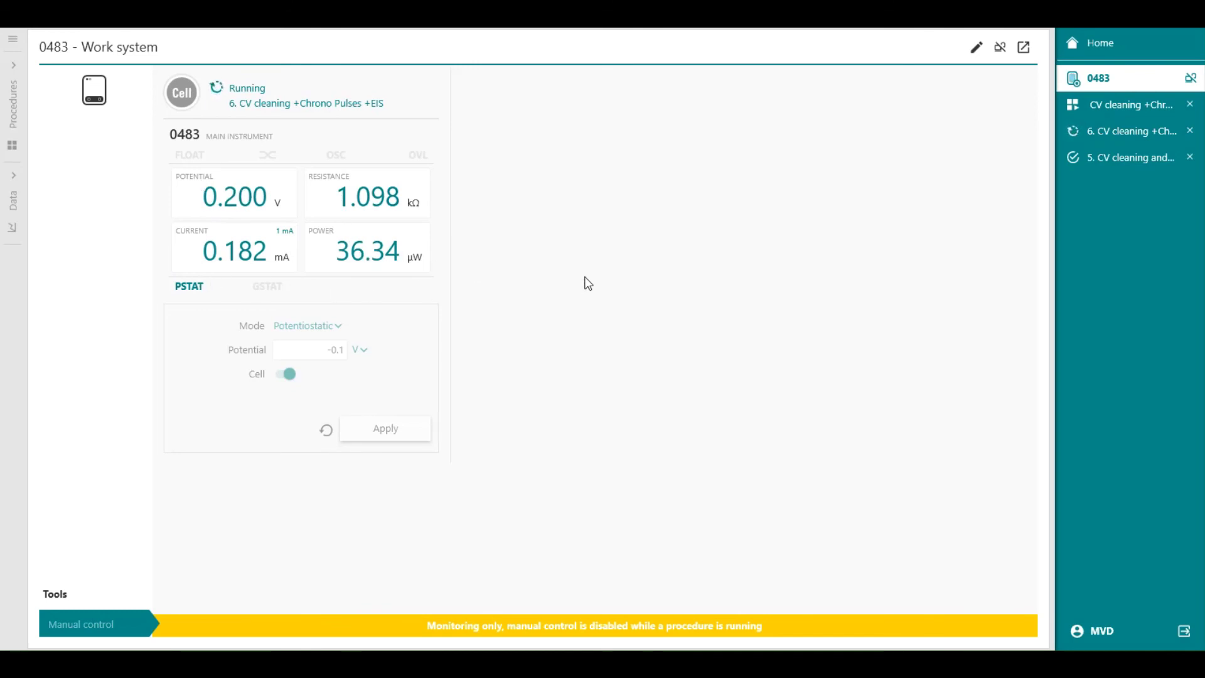
Step: Return to Run #6 and watch its status as the Nyquist and Bode plots fill
{"action": "left_click", "coordinate": [1101, 108]}
{"action": "left_click", "coordinate": [1107, 129]}
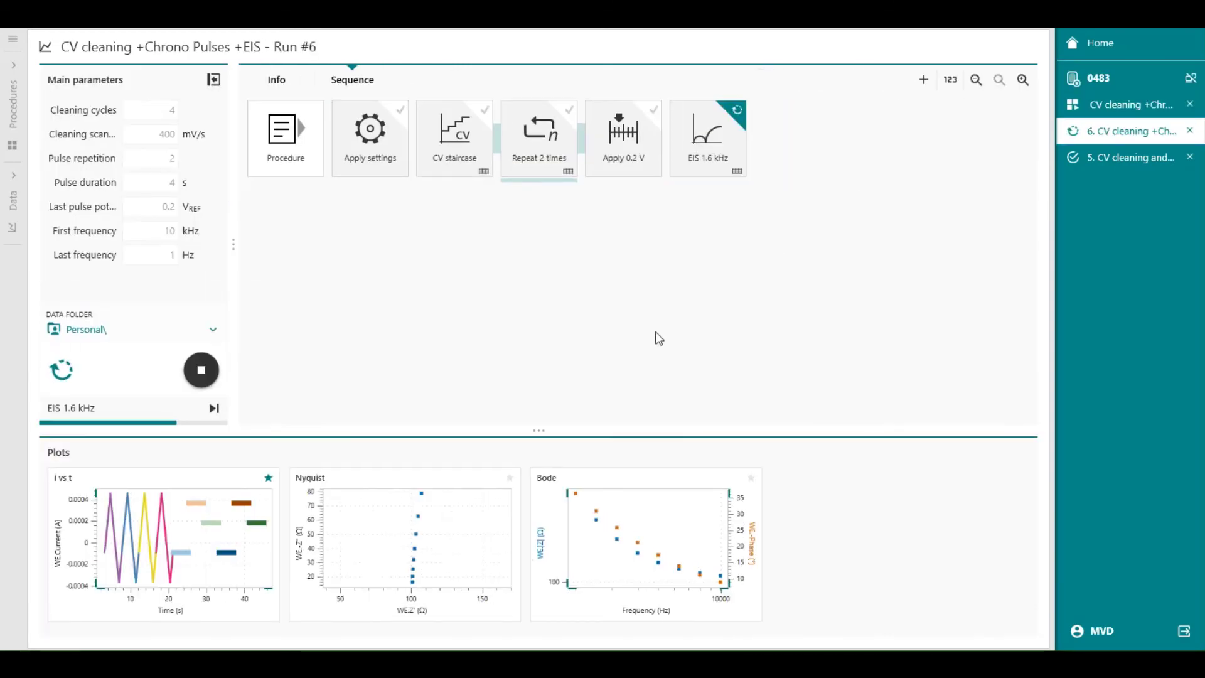
{"action": "left_click_drag", "start_coordinate": [530, 433], "coordinate": [535, 384]}
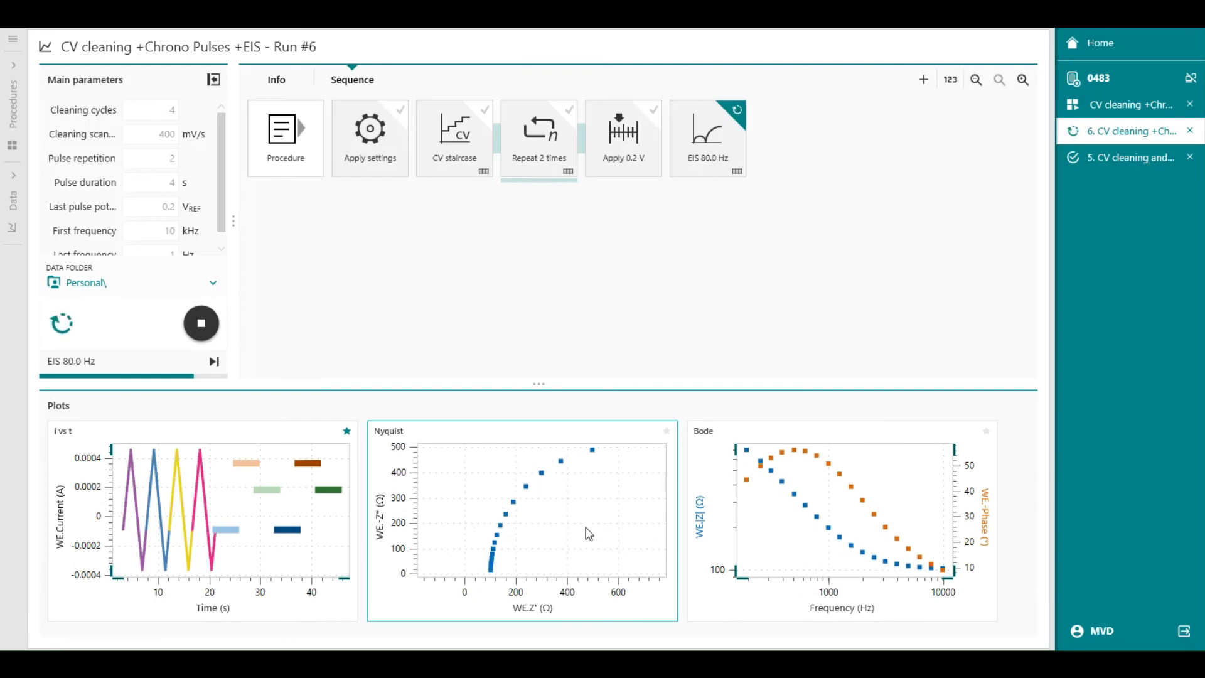
{"action": "left_click", "coordinate": [270, 79]}
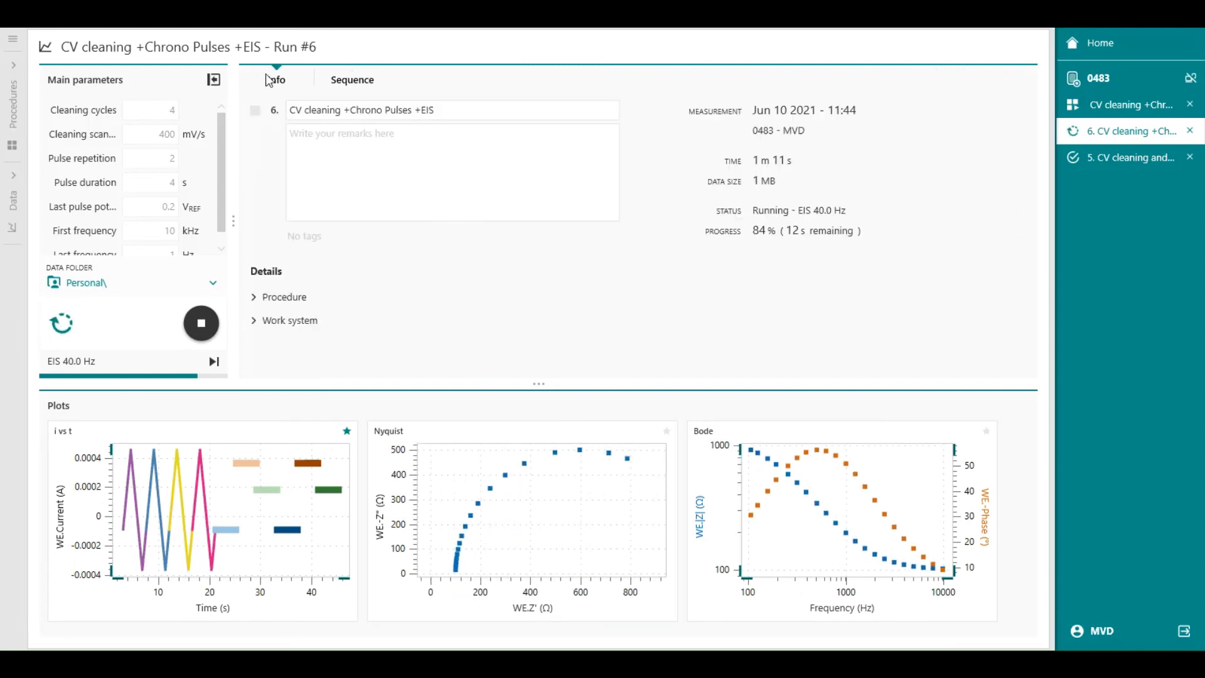